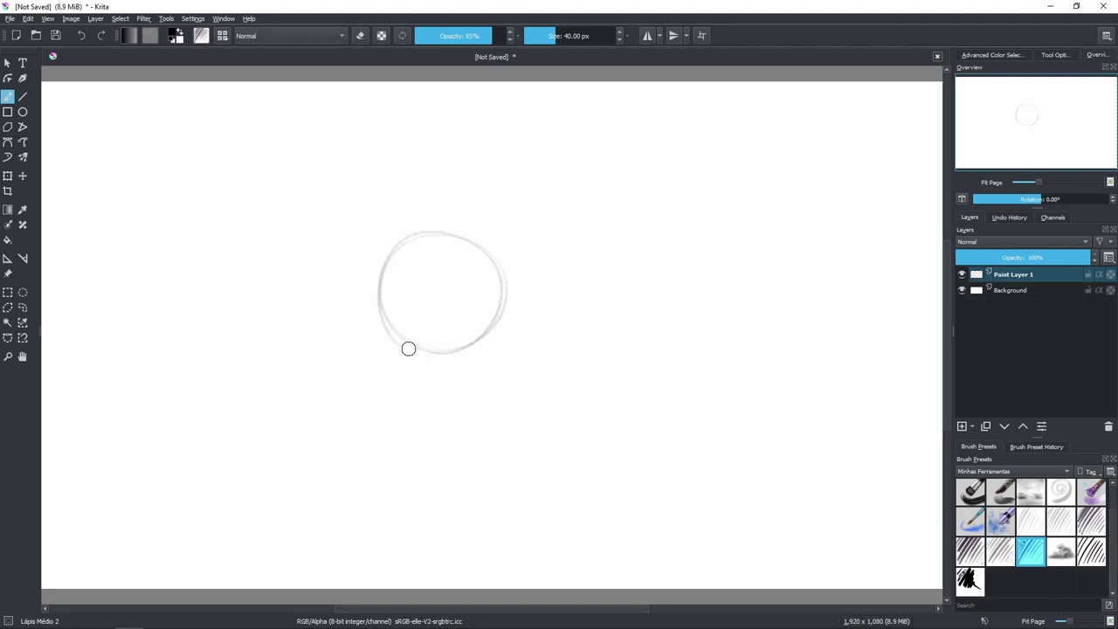
Sketch two slightly converging side lines across the circle, then draw the rounded lower edge between them with a small bump underneath.
left_click_drag(394, 249, 408, 358)
left_click_drag(392, 244, 404, 358)
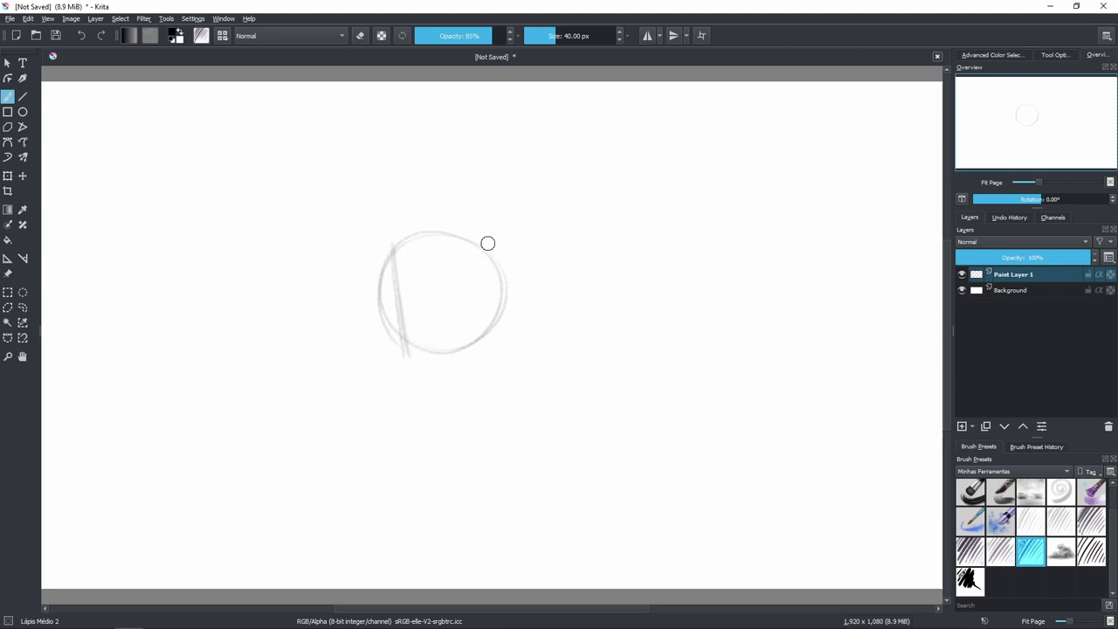
mouse_move(482, 246)
left_mouse_down()
mouse_move(472, 359)
mouse_move(483, 263)
mouse_move(477, 354)
left_mouse_up()
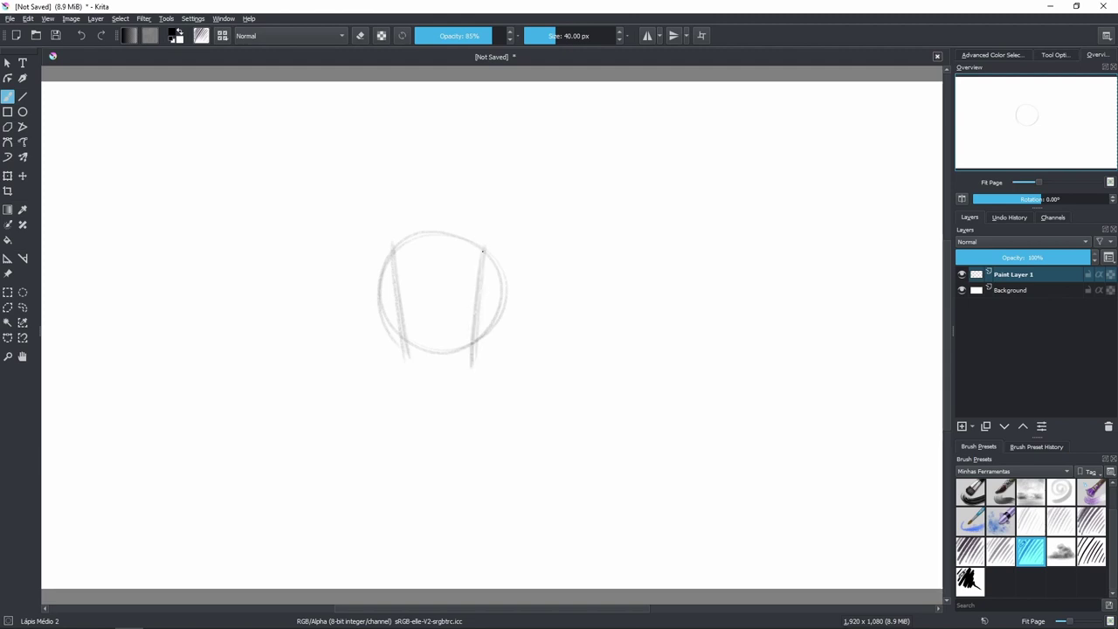
left_click_drag(480, 277, 477, 351)
mouse_move(487, 273)
left_mouse_down()
mouse_move(421, 353)
mouse_move(404, 335)
mouse_move(448, 355)
mouse_move(419, 340)
mouse_move(456, 348)
mouse_move(461, 337)
mouse_move(411, 338)
mouse_move(464, 344)
mouse_move(479, 332)
mouse_move(444, 359)
mouse_move(402, 279)
left_mouse_up()
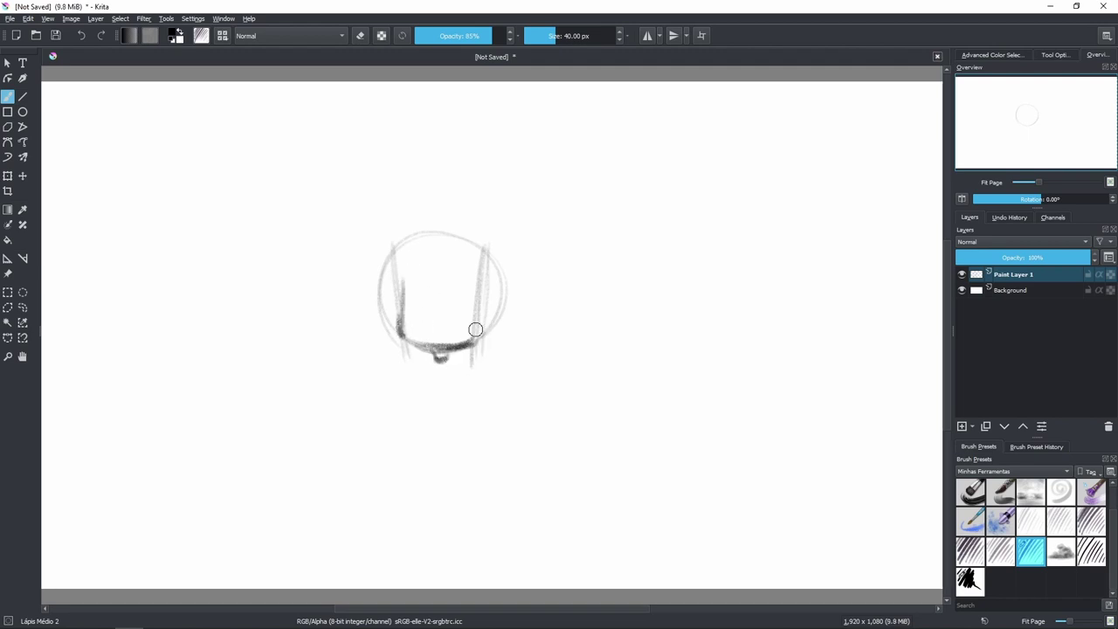
Darken the front-view head's sides and domed top, and add a vertical centre line with a curved guide near the bottom.
left_click_drag(477, 334, 473, 292)
mouse_move(395, 312)
left_mouse_down()
mouse_move(395, 327)
mouse_move(392, 280)
left_mouse_up()
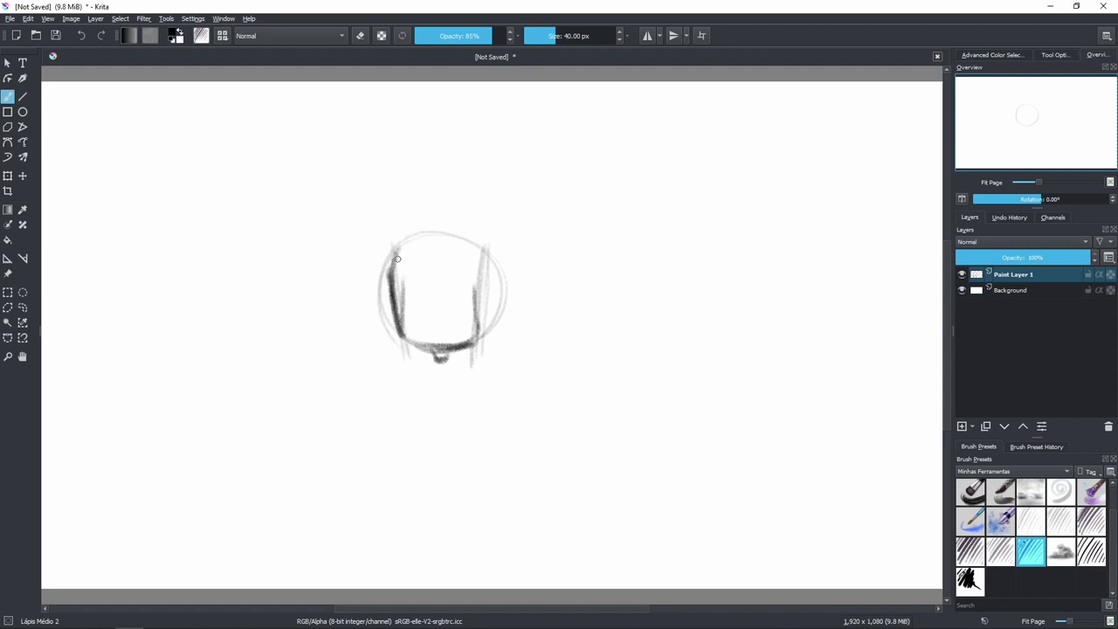
left_click_drag(398, 257, 415, 242)
mouse_move(399, 257)
left_mouse_down()
mouse_move(456, 242)
mouse_move(408, 251)
mouse_move(446, 230)
mouse_move(432, 230)
mouse_move(462, 245)
mouse_move(422, 234)
mouse_move(471, 240)
left_mouse_up()
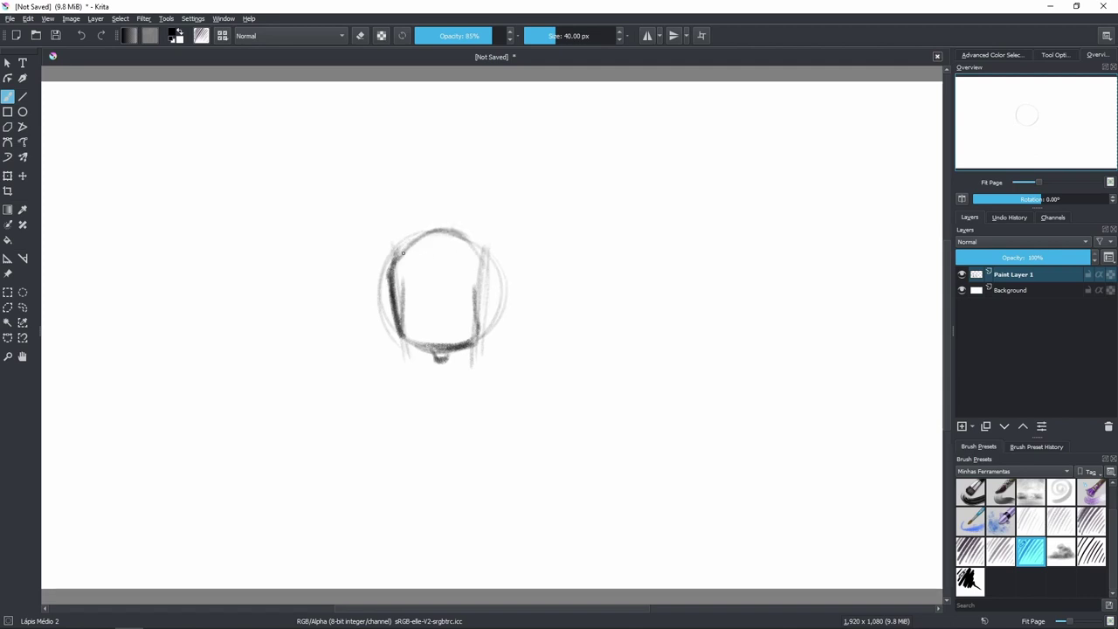
left_click_drag(402, 255, 447, 231)
mouse_move(476, 267)
left_mouse_down()
mouse_move(478, 331)
mouse_move(483, 269)
mouse_move(462, 229)
mouse_move(483, 275)
left_mouse_up()
left_click_drag(473, 314, 480, 283)
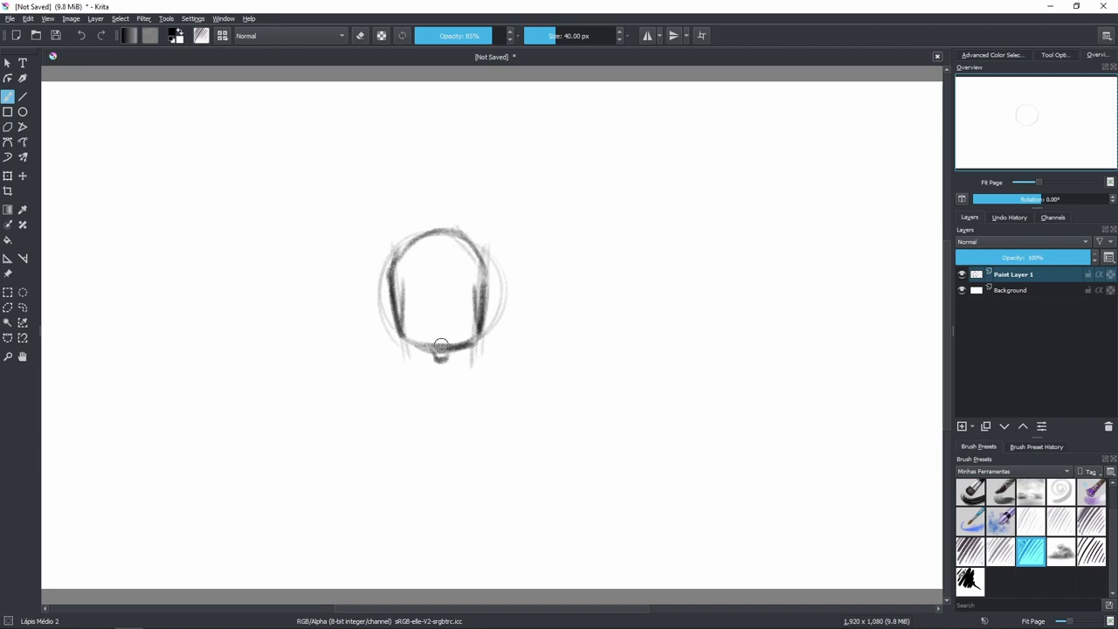
mouse_move(403, 316)
left_mouse_down()
mouse_move(460, 315)
mouse_move(439, 300)
mouse_move(436, 253)
left_mouse_up()
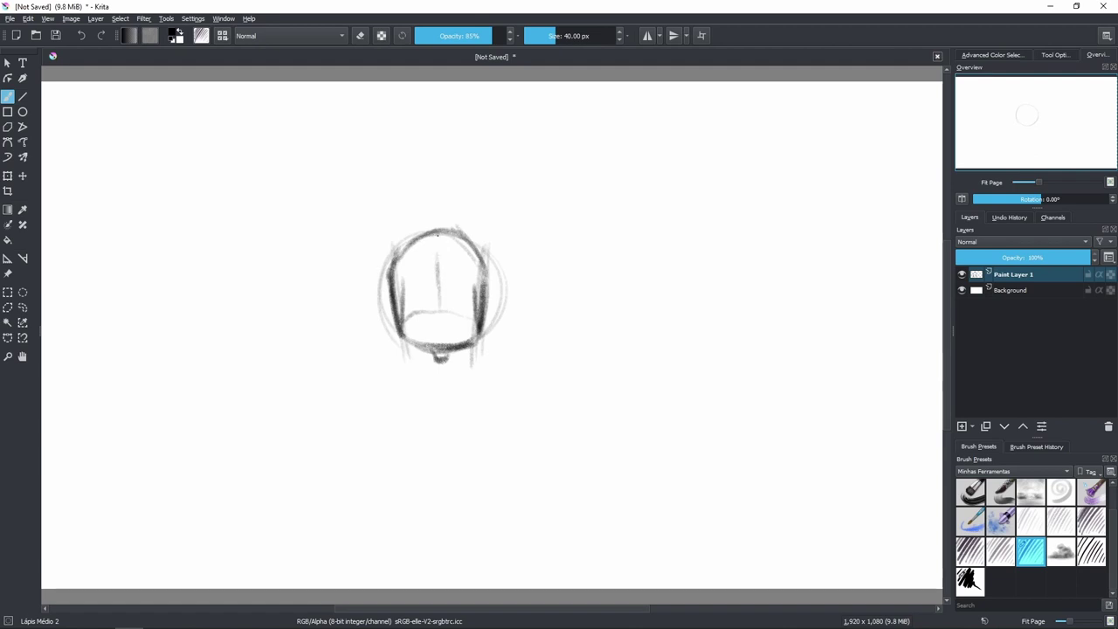
Erase the parts of the circle outside the narrowed head shape and reinforce its outline.
left_click(360, 35)
mouse_move(491, 350)
left_mouse_down()
mouse_move(499, 303)
mouse_move(486, 233)
mouse_move(503, 274)
left_mouse_up()
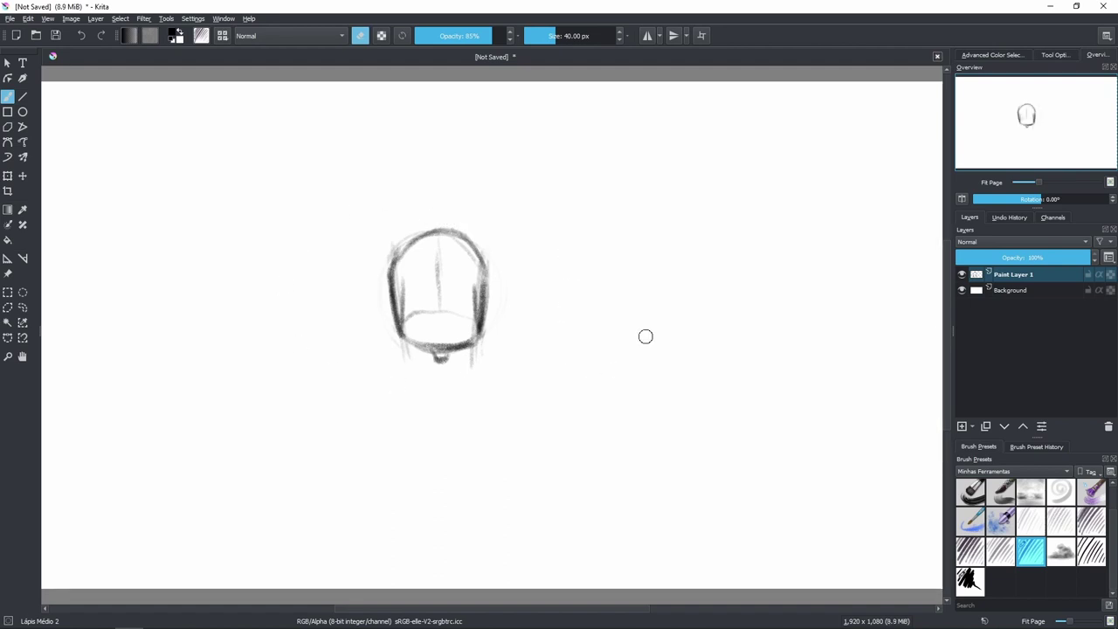
key("e")
left_click_drag(483, 253, 481, 307)
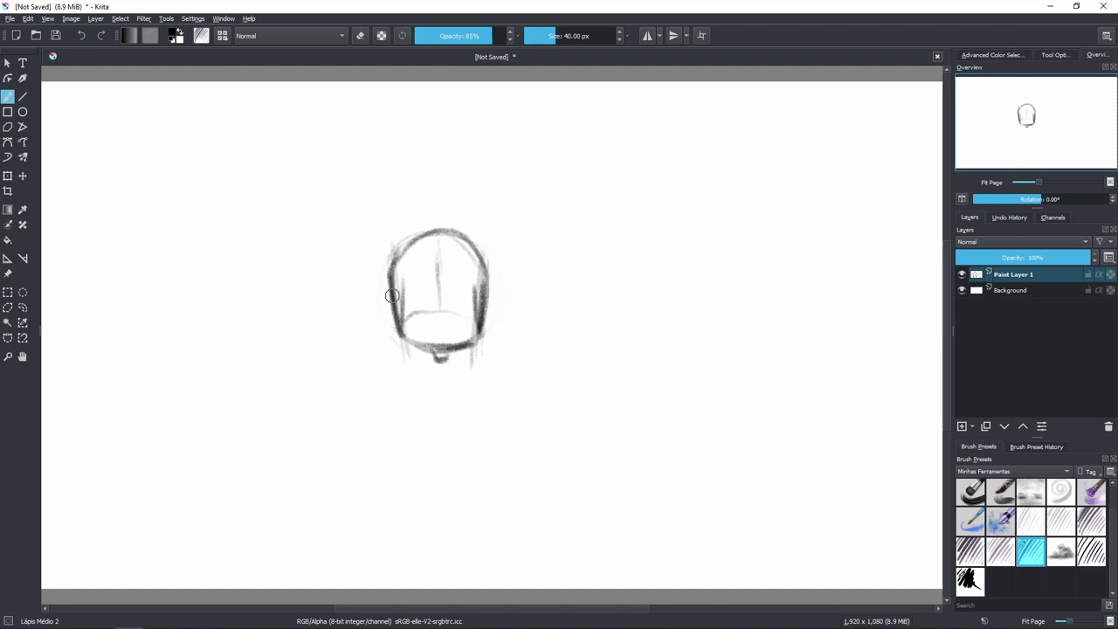
mouse_move(391, 288)
left_mouse_down()
mouse_move(408, 253)
mouse_move(469, 250)
mouse_move(478, 262)
left_mouse_up()
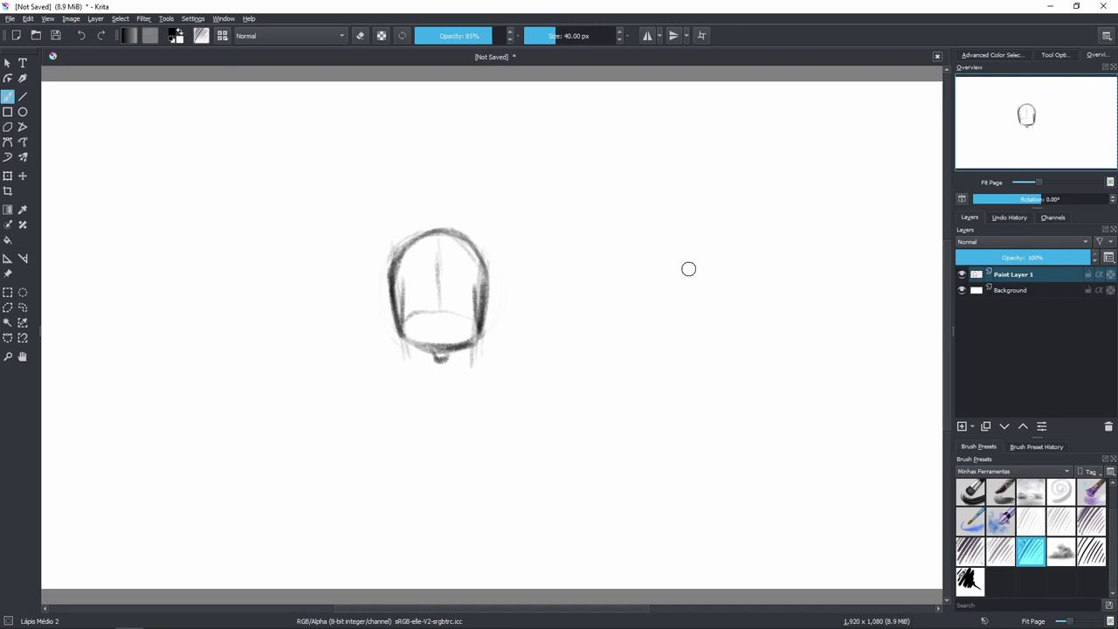
mouse_move(566, 288)
left_mouse_down()
mouse_move(619, 230)
mouse_move(576, 303)
mouse_move(653, 361)
mouse_move(572, 284)
left_mouse_up()
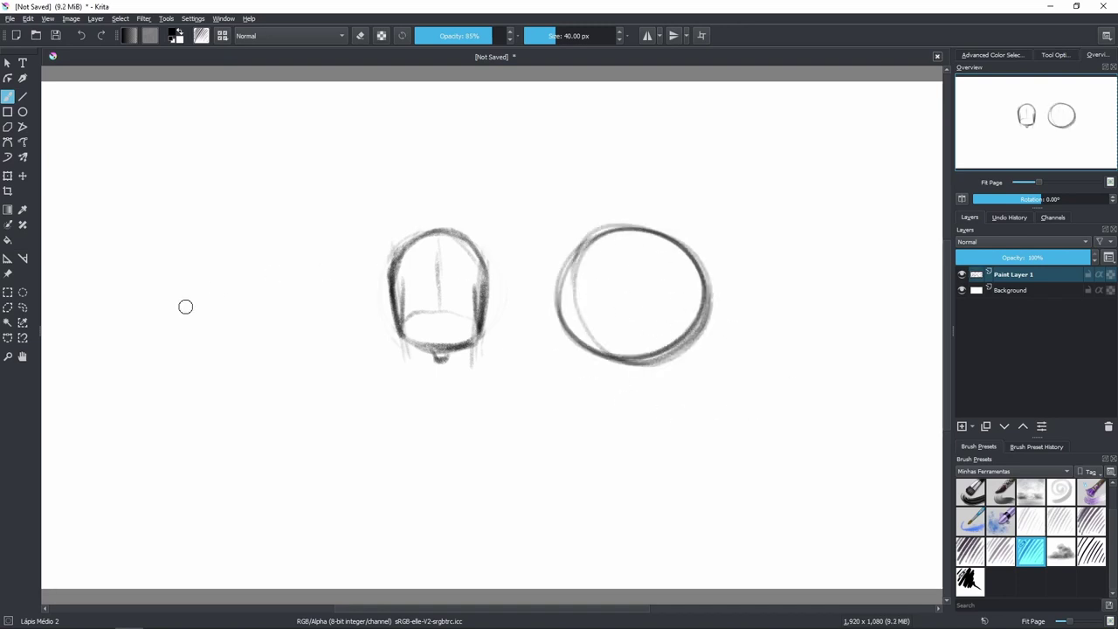
mouse_move(223, 353)
left_mouse_down()
mouse_move(185, 259)
mouse_move(248, 239)
mouse_move(234, 357)
mouse_move(179, 274)
mouse_move(271, 249)
mouse_move(344, 281)
left_mouse_up()
left_click_drag(331, 273, 343, 300)
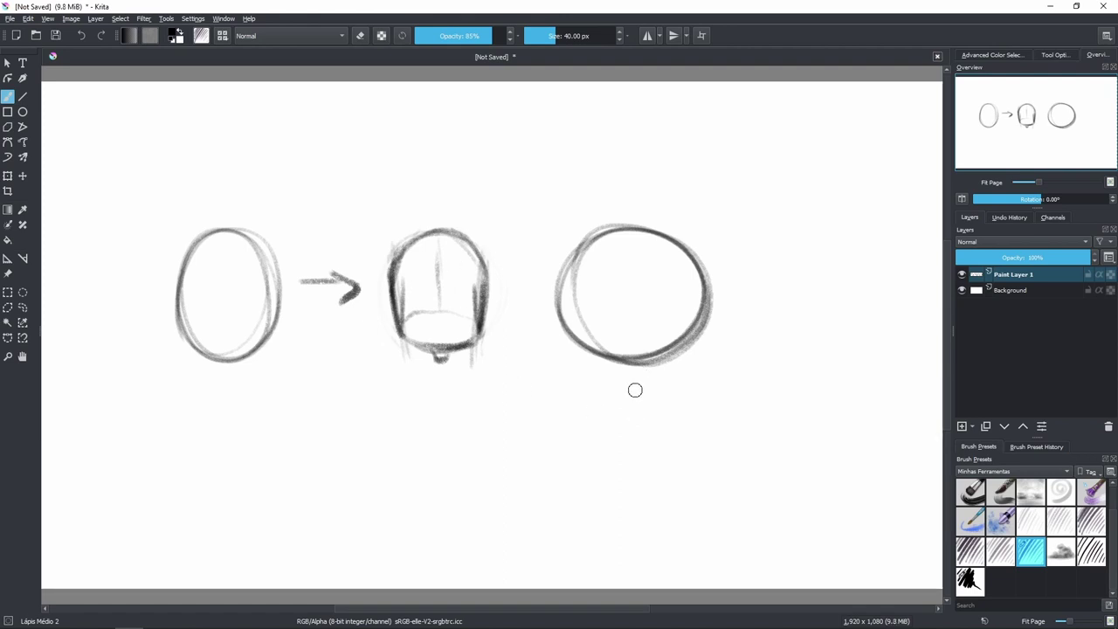
key("ctrl+z")
key("ctrl+z")
key("ctrl+z")
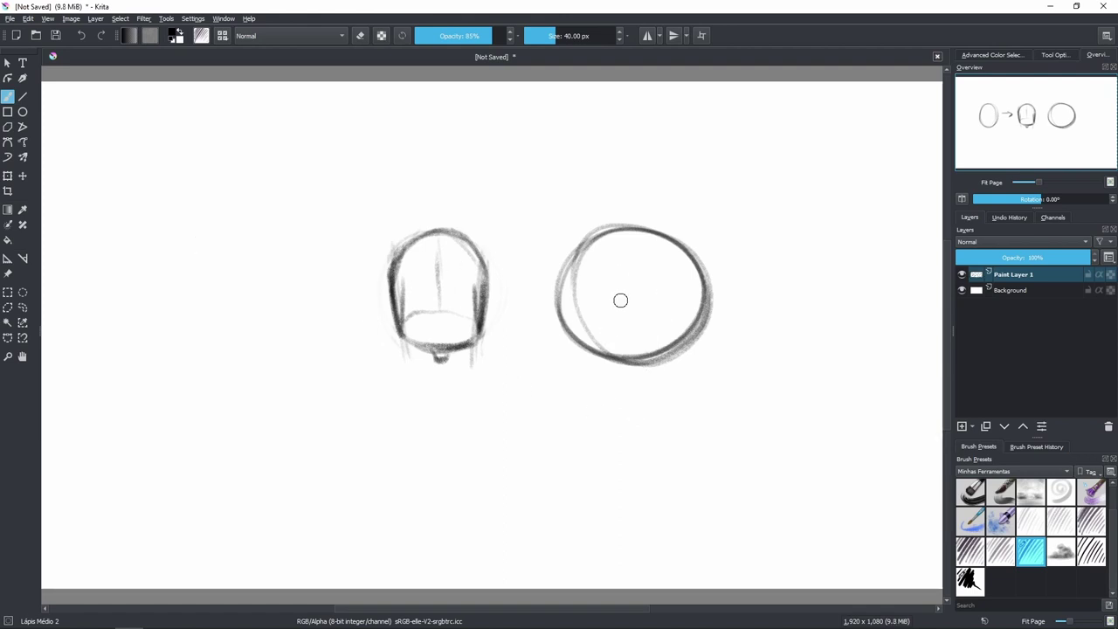
key("ctrl+z")
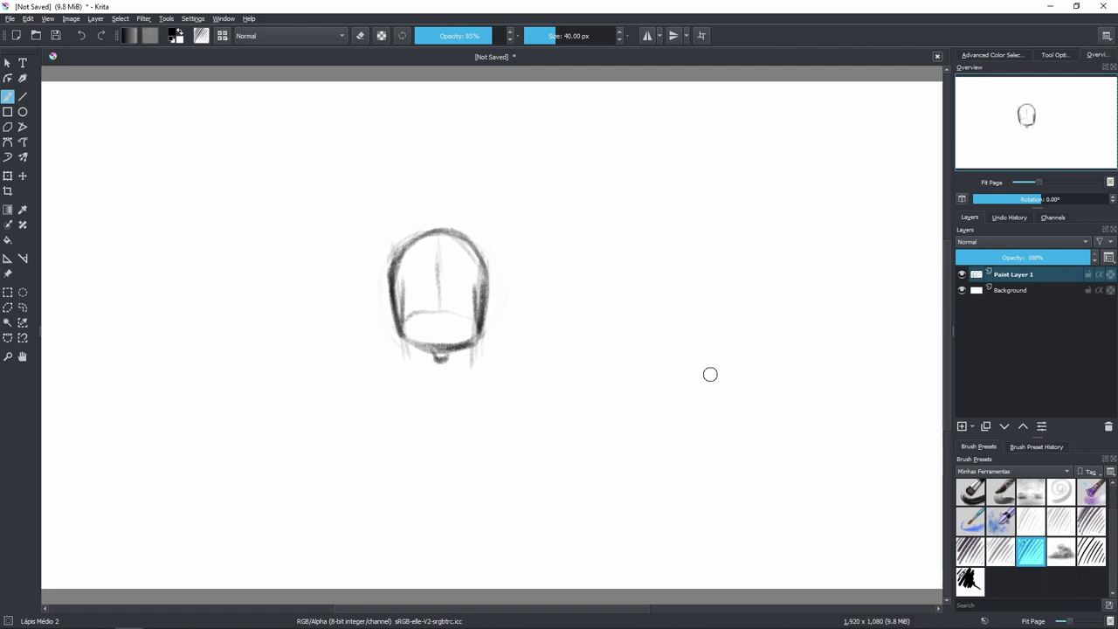
Clear the front-view sketch and draw a three-quarter head construction with a circle, a side oval and horizontal face guides.
key("Delete")
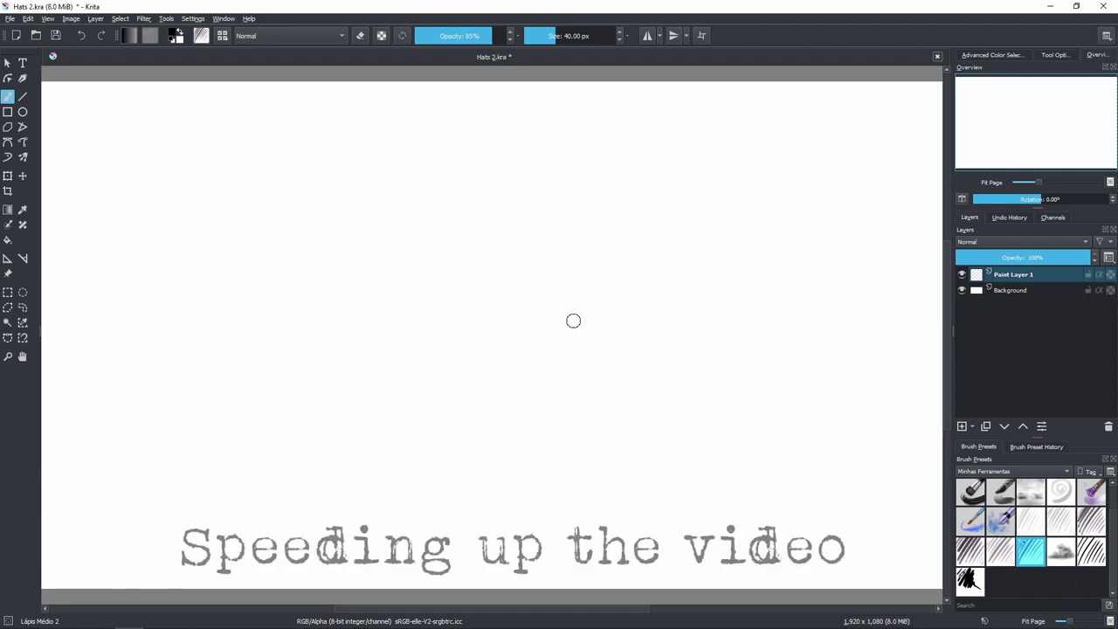
mouse_move(503, 318)
left_mouse_down()
mouse_move(549, 233)
mouse_move(504, 345)
left_mouse_up()
left_click_drag(559, 243, 566, 313)
left_click_drag(494, 237, 480, 328)
left_click_drag(462, 276, 543, 278)
left_click_drag(461, 314, 555, 313)
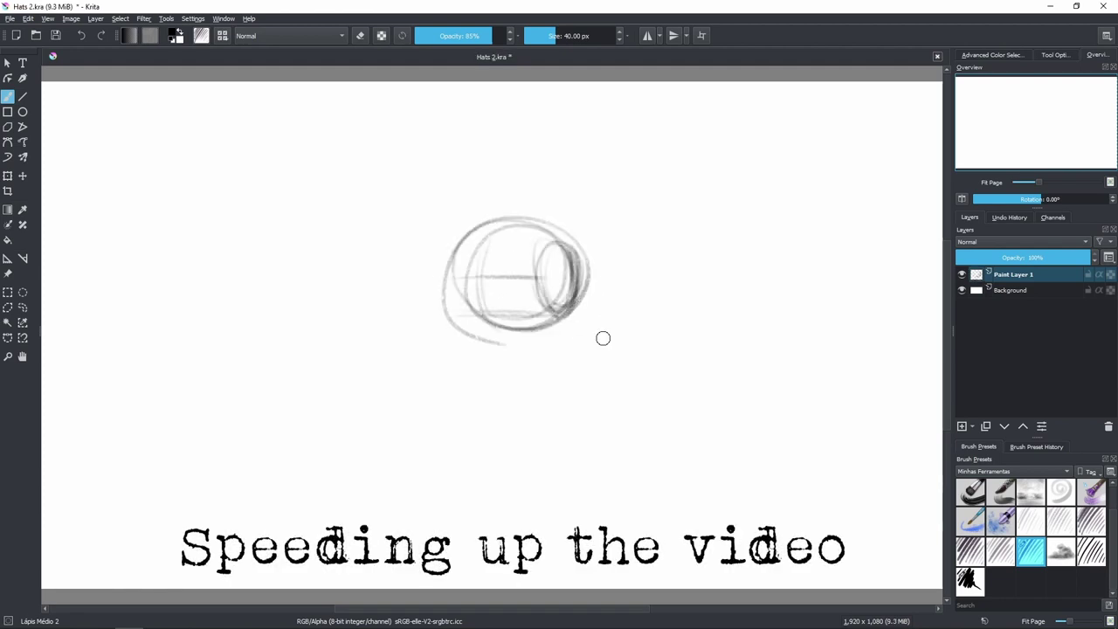
Refine the three-quarter head sketch with the jaw, ear, brows, eyes, nose and mouth.
left_click_drag(468, 350, 542, 352)
mouse_move(457, 268)
left_mouse_down()
mouse_move(462, 326)
mouse_move(515, 344)
mouse_move(558, 301)
left_mouse_up()
mouse_move(457, 310)
left_mouse_down()
mouse_move(456, 268)
mouse_move(529, 212)
mouse_move(566, 313)
left_mouse_up()
mouse_move(557, 281)
left_mouse_down()
mouse_move(560, 335)
mouse_move(565, 312)
left_mouse_up()
mouse_move(460, 270)
left_mouse_down()
mouse_move(491, 268)
mouse_move(506, 283)
left_mouse_up()
mouse_move(462, 268)
left_mouse_down()
mouse_move(507, 272)
mouse_move(537, 253)
mouse_move(462, 266)
mouse_move(480, 310)
mouse_move(503, 264)
mouse_move(460, 325)
mouse_move(510, 319)
left_mouse_up()
mouse_move(462, 279)
left_mouse_down()
mouse_move(501, 282)
mouse_move(455, 279)
mouse_move(457, 308)
left_mouse_up()
Set up inking with the Pincel Nanquin brush on a new paint layer above a faded Paint Layer 1.
left_click(961, 427)
left_click(970, 581)
left_click(1013, 289)
left_click(1009, 259)
left_click(1013, 275)
Ink the face's front contour, nose, smiling mouth, eyes and thick eyebrows over the sketch.
mouse_move(469, 271)
left_mouse_down()
mouse_move(460, 306)
mouse_move(477, 311)
left_mouse_up()
left_click_drag(477, 307, 485, 306)
mouse_move(487, 296)
left_mouse_down()
mouse_move(466, 335)
mouse_move(462, 323)
mouse_move(487, 351)
mouse_move(511, 316)
left_mouse_up()
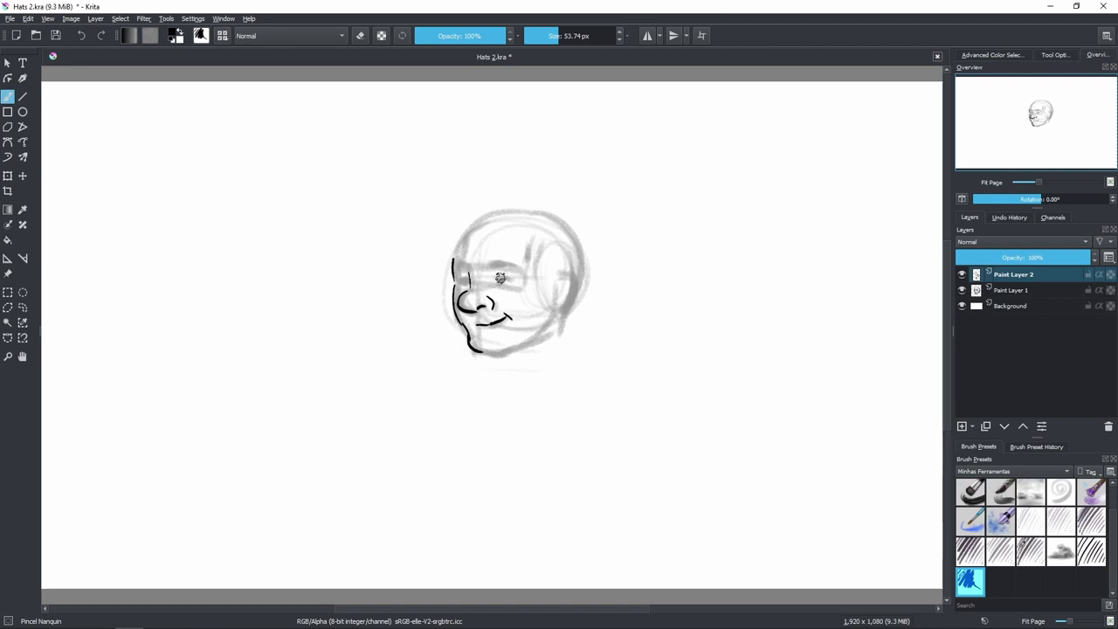
mouse_move(497, 279)
left_mouse_down()
mouse_move(454, 261)
mouse_move(526, 265)
left_mouse_up()
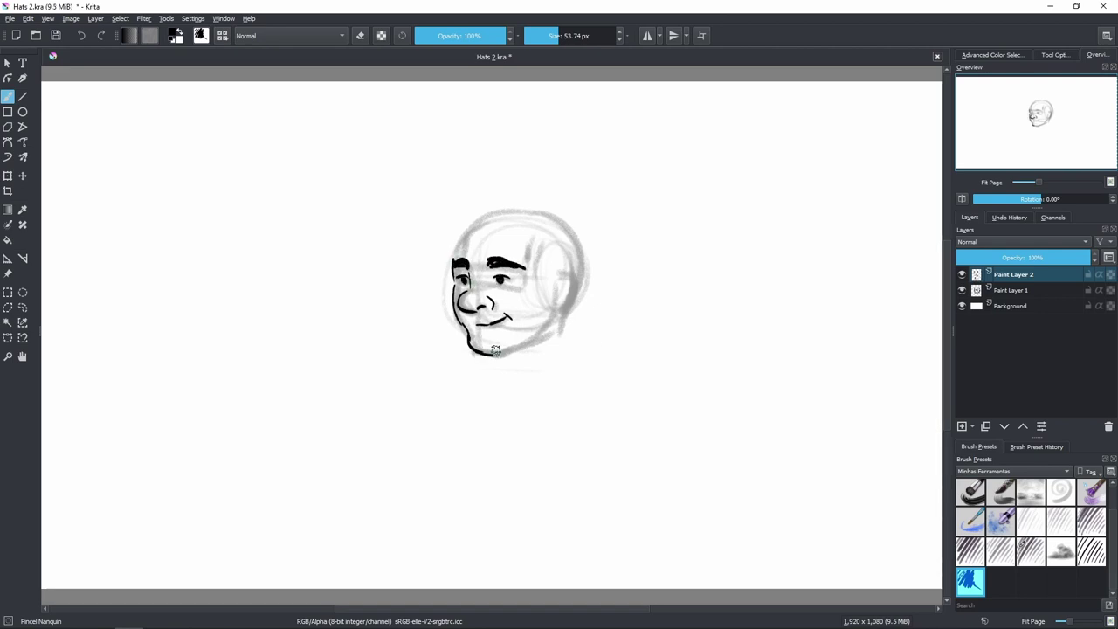
Ink the jaw, ear, bald skull outline and two neck lines, redoing the first skull stroke.
mouse_move(495, 351)
left_mouse_down()
mouse_move(552, 326)
mouse_move(555, 275)
mouse_move(559, 313)
left_mouse_up()
left_click_drag(456, 245, 503, 209)
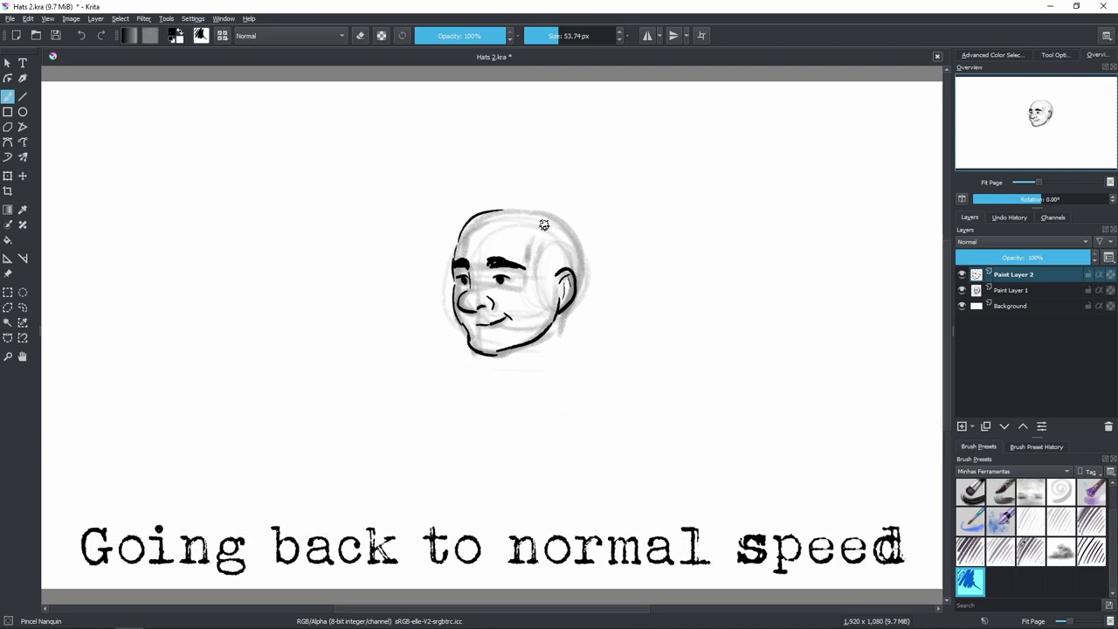
key("ctrl+z")
mouse_move(455, 249)
left_mouse_down()
mouse_move(542, 208)
mouse_move(583, 262)
mouse_move(566, 359)
left_mouse_up()
left_click_drag(500, 352, 497, 384)
Save the drawing and hide the pencil sketch on Paint Layer 1.
key("ctrl+s")
left_click(962, 290)
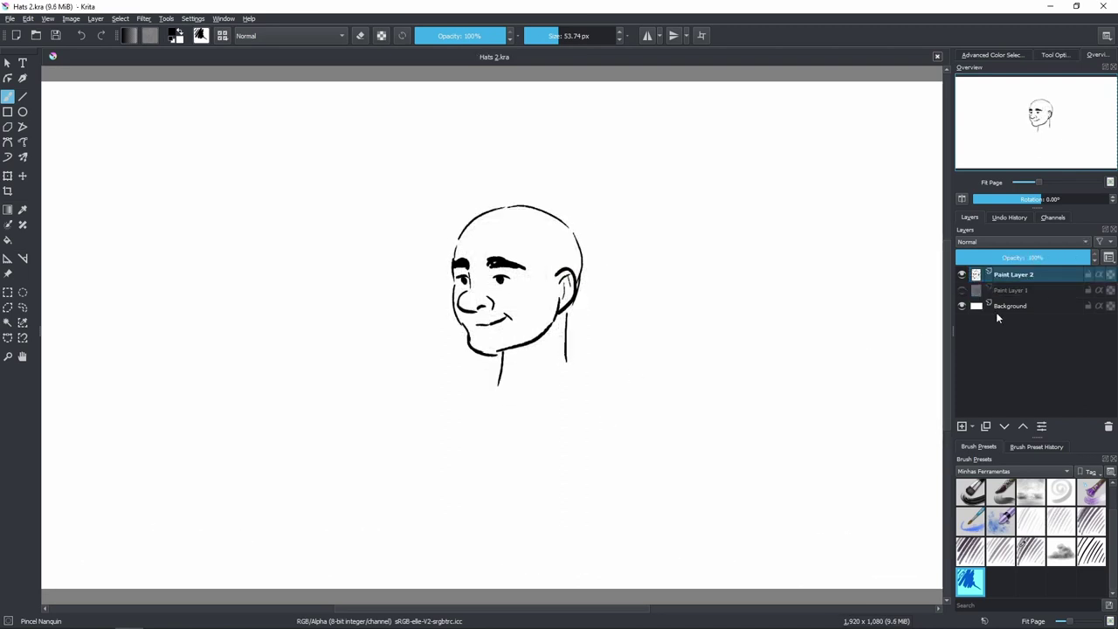
On a new paint layer, sketch the hat's tilted base ellipse around the head and its two sides with the Lápis Médio 2 brush.
left_click(964, 426)
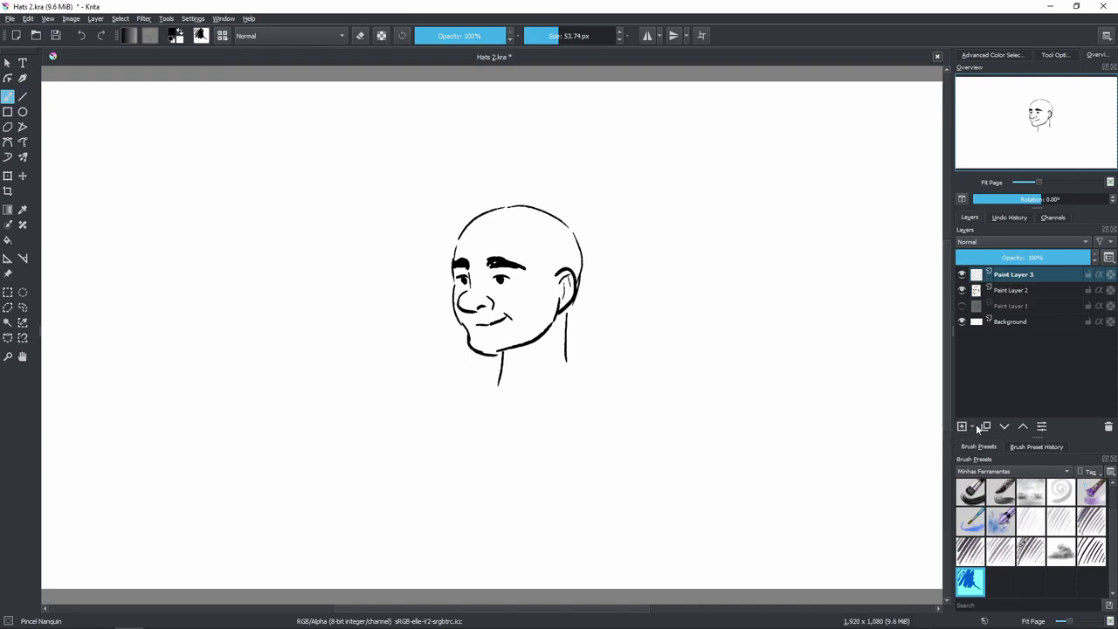
left_click(1027, 558)
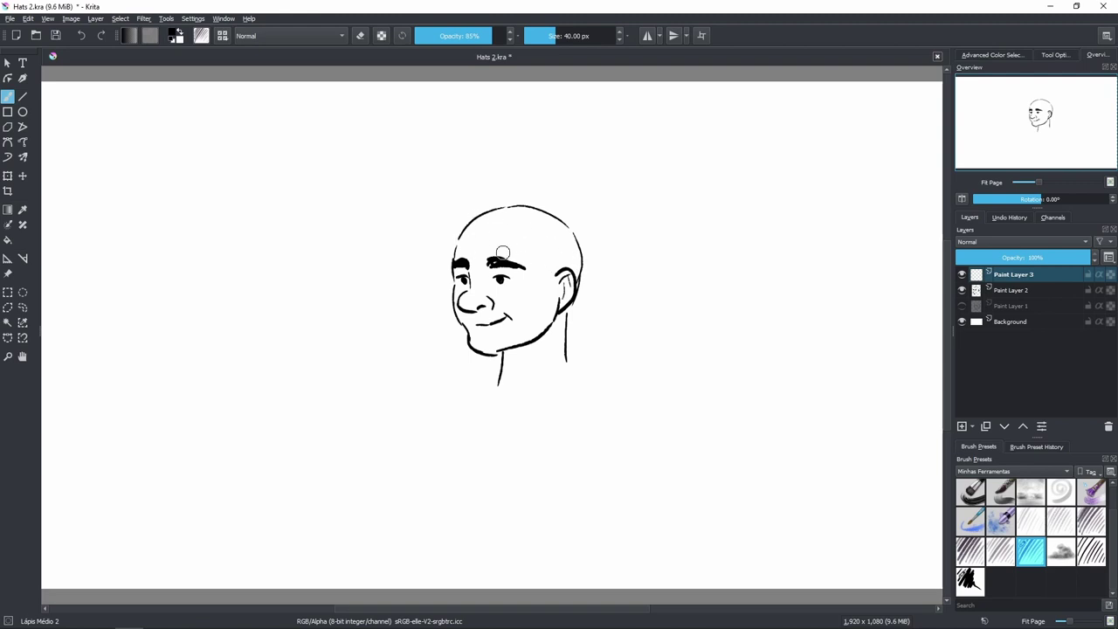
mouse_move(518, 252)
left_mouse_down()
mouse_move(484, 224)
mouse_move(567, 255)
mouse_move(532, 254)
mouse_move(482, 218)
mouse_move(481, 231)
mouse_move(506, 215)
mouse_move(472, 223)
mouse_move(506, 236)
mouse_move(463, 219)
mouse_move(592, 263)
mouse_move(479, 218)
mouse_move(530, 219)
mouse_move(558, 245)
mouse_move(483, 234)
mouse_move(554, 251)
mouse_move(465, 224)
mouse_move(500, 222)
mouse_move(569, 251)
mouse_move(464, 218)
mouse_move(567, 242)
left_mouse_up()
mouse_move(500, 211)
left_mouse_down()
mouse_move(476, 224)
mouse_move(474, 187)
mouse_move(459, 231)
mouse_move(487, 158)
left_mouse_up()
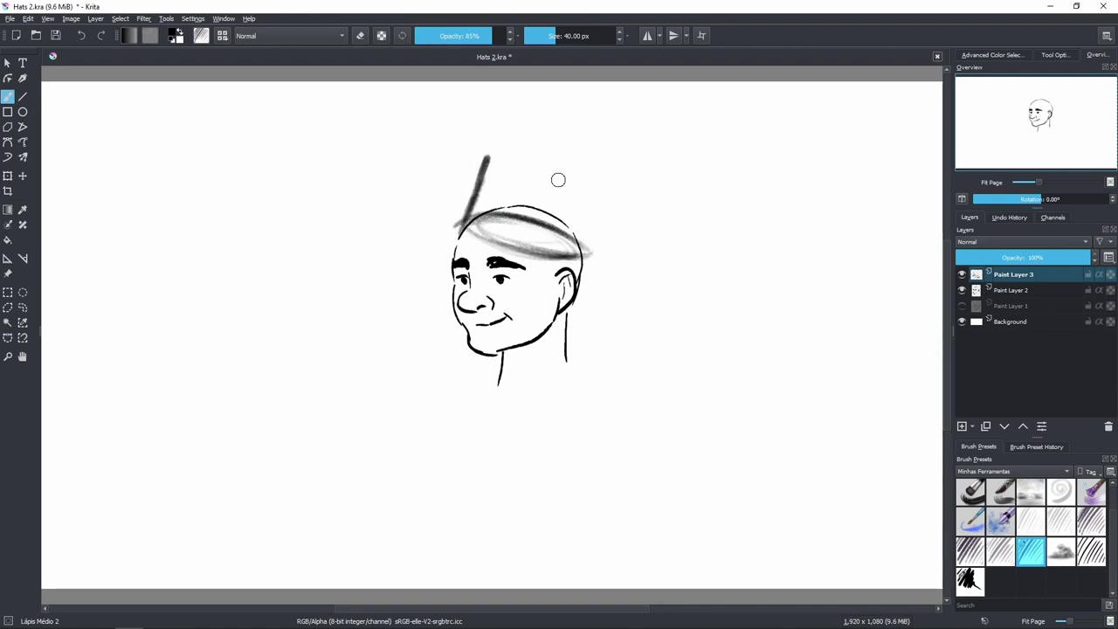
mouse_move(583, 235)
left_mouse_down()
mouse_move(602, 179)
mouse_move(594, 206)
left_mouse_up()
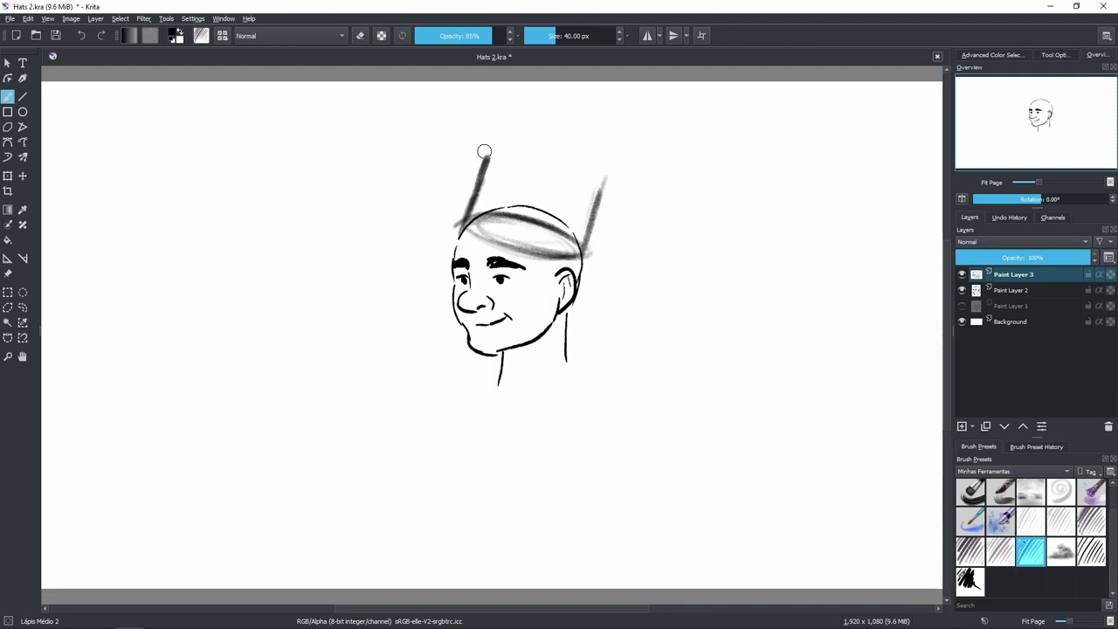
Close the hat's cylinder with a tilted ellipse on top and darken its outline.
left_click_drag(499, 170, 582, 186)
left_click_drag(487, 163, 595, 171)
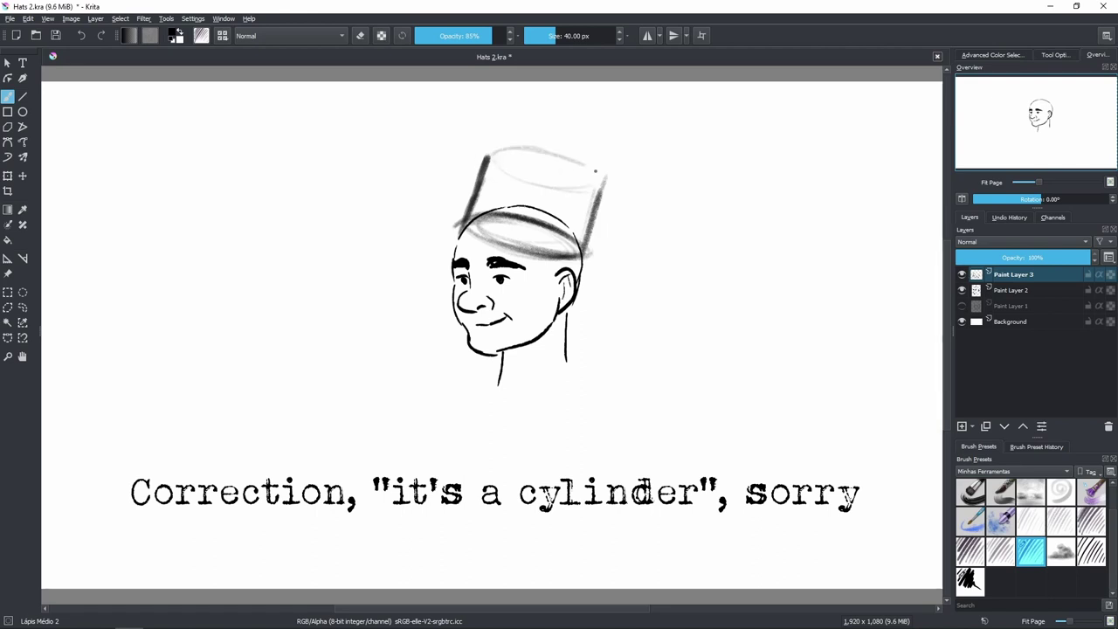
mouse_move(491, 157)
left_mouse_down()
mouse_move(578, 164)
mouse_move(593, 175)
mouse_move(565, 159)
mouse_move(599, 180)
mouse_move(580, 257)
left_mouse_up()
mouse_move(465, 218)
left_mouse_down()
mouse_move(487, 151)
mouse_move(457, 224)
left_mouse_up()
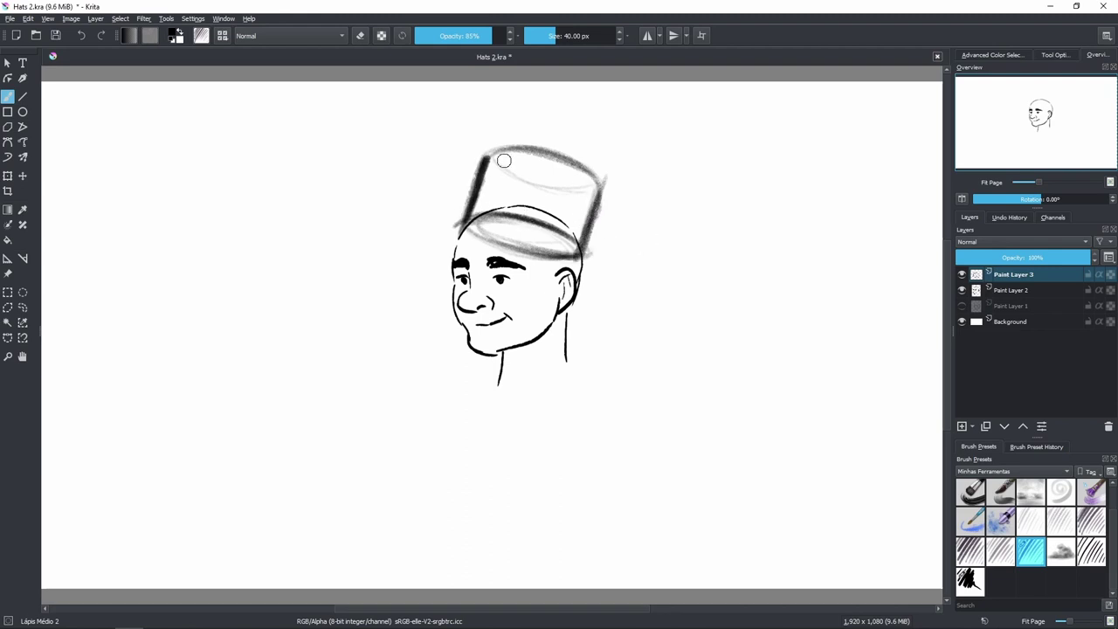
mouse_move(284, 237)
left_mouse_down()
mouse_move(192, 269)
mouse_move(241, 190)
left_mouse_up()
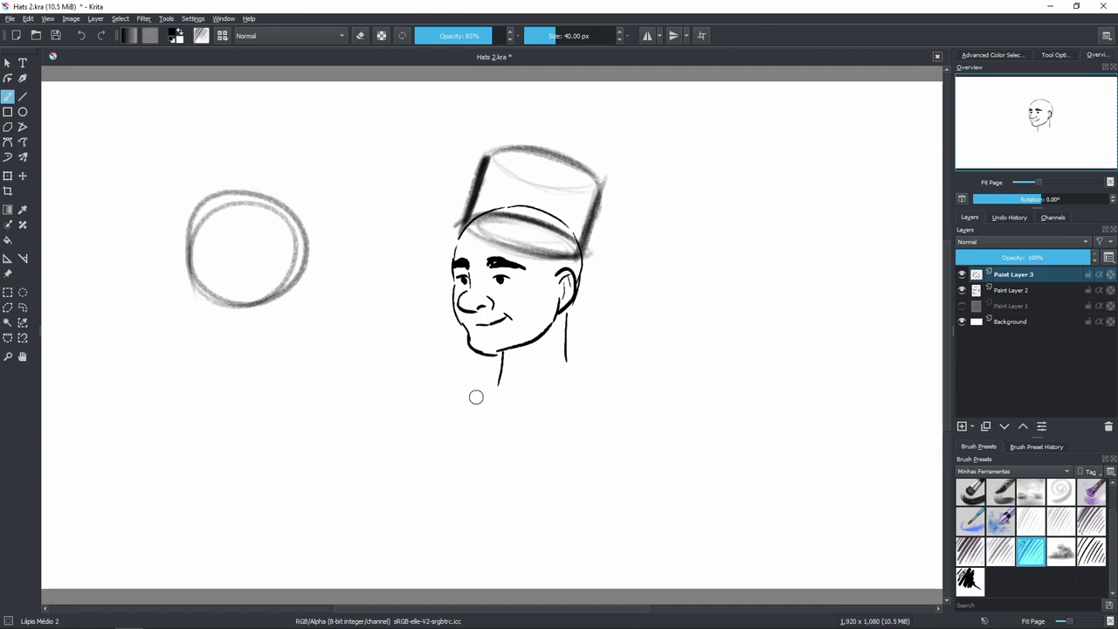
mouse_move(199, 278)
left_mouse_down()
mouse_move(207, 287)
mouse_move(250, 208)
mouse_move(299, 229)
left_mouse_up()
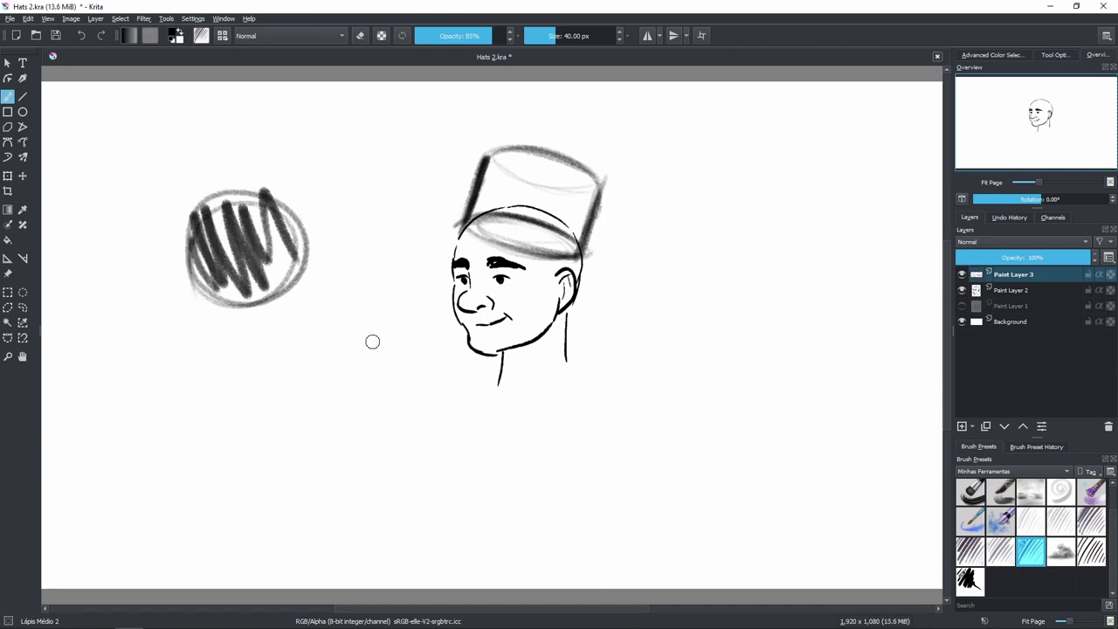
key("ctrl+z")
key("ctrl+z")
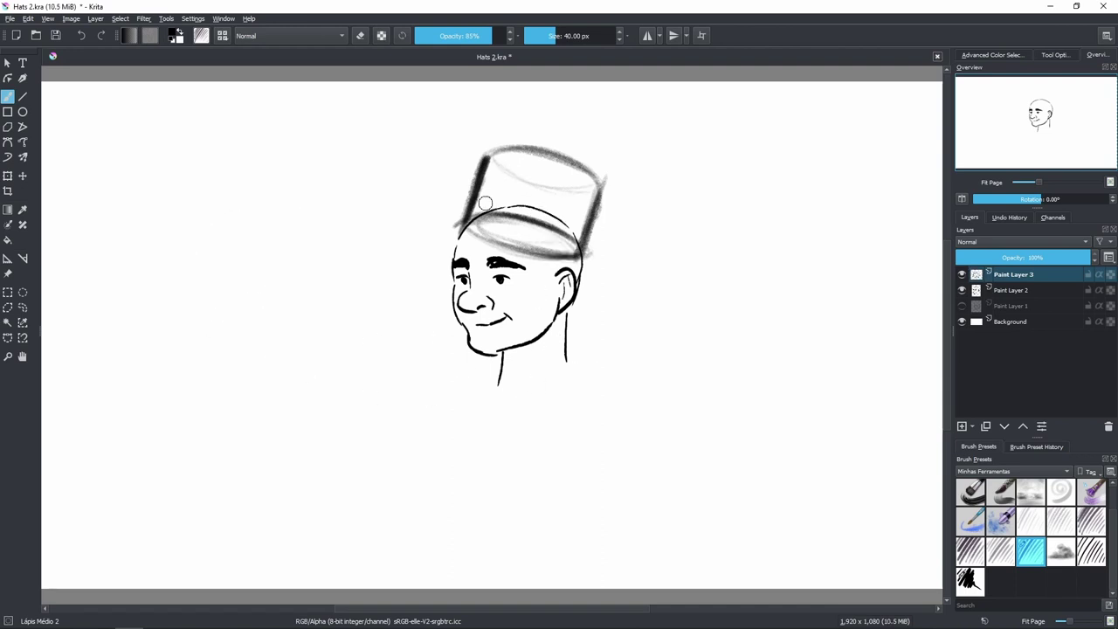
Shade the hat's wall with vertical strokes following the cylinder and retrace the base ellipse, undoing the last stray stroke.
mouse_move(486, 202)
left_mouse_down()
mouse_move(478, 172)
mouse_move(495, 210)
mouse_move(520, 157)
mouse_move(527, 206)
mouse_move(534, 163)
mouse_move(555, 234)
mouse_move(584, 177)
mouse_move(598, 232)
left_mouse_up()
left_click_drag(602, 194, 590, 254)
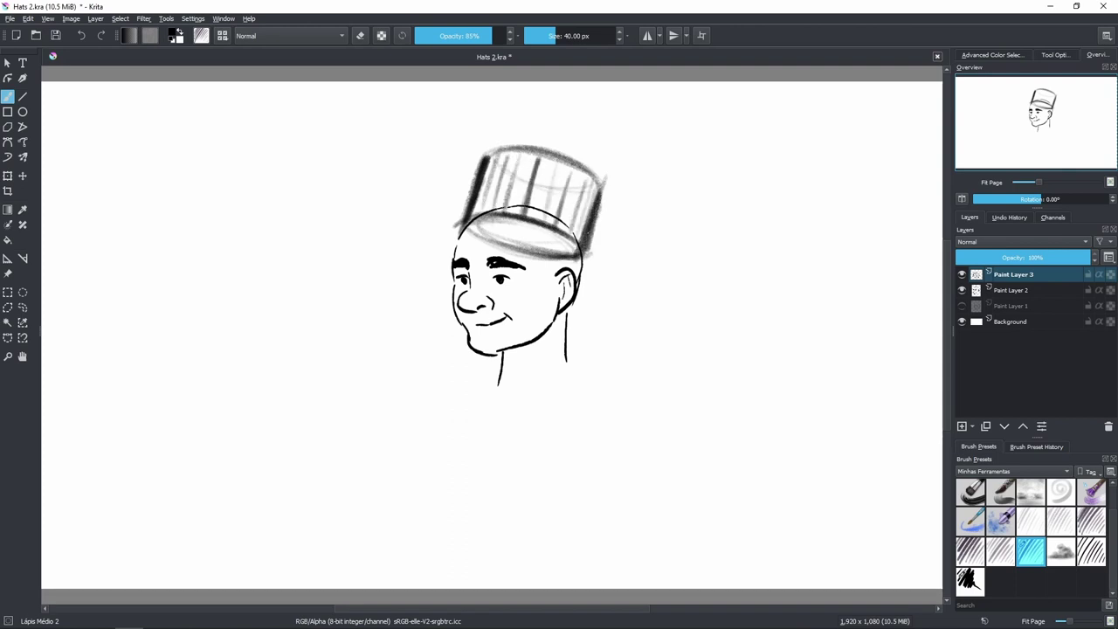
left_click_drag(469, 223, 581, 246)
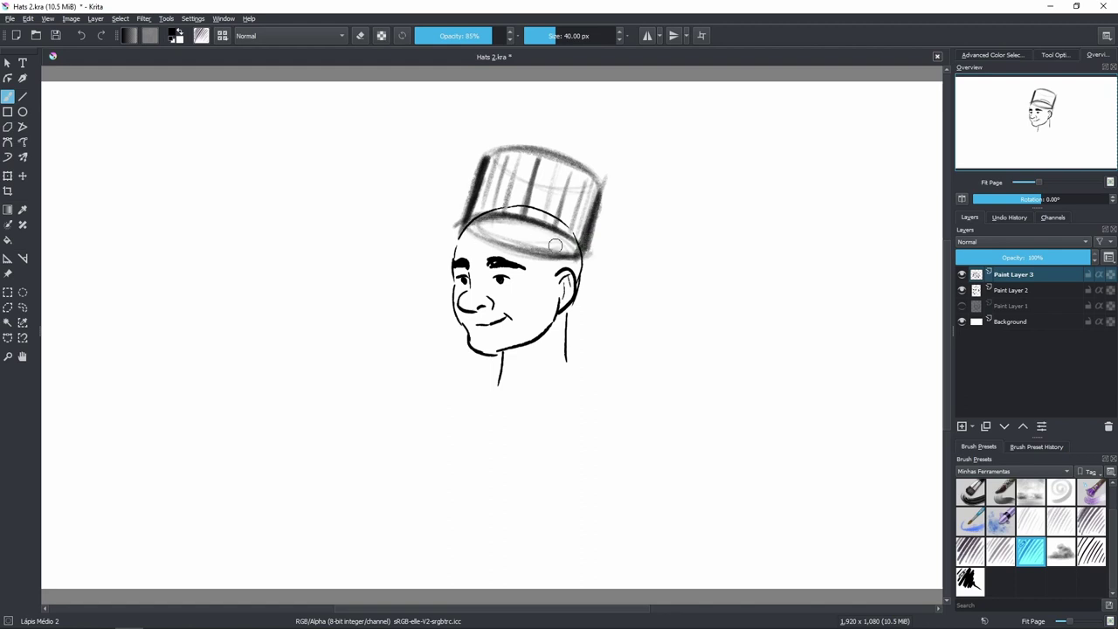
mouse_move(479, 229)
left_mouse_down()
mouse_move(572, 256)
mouse_move(596, 197)
left_mouse_up()
left_click_drag(573, 245, 610, 276)
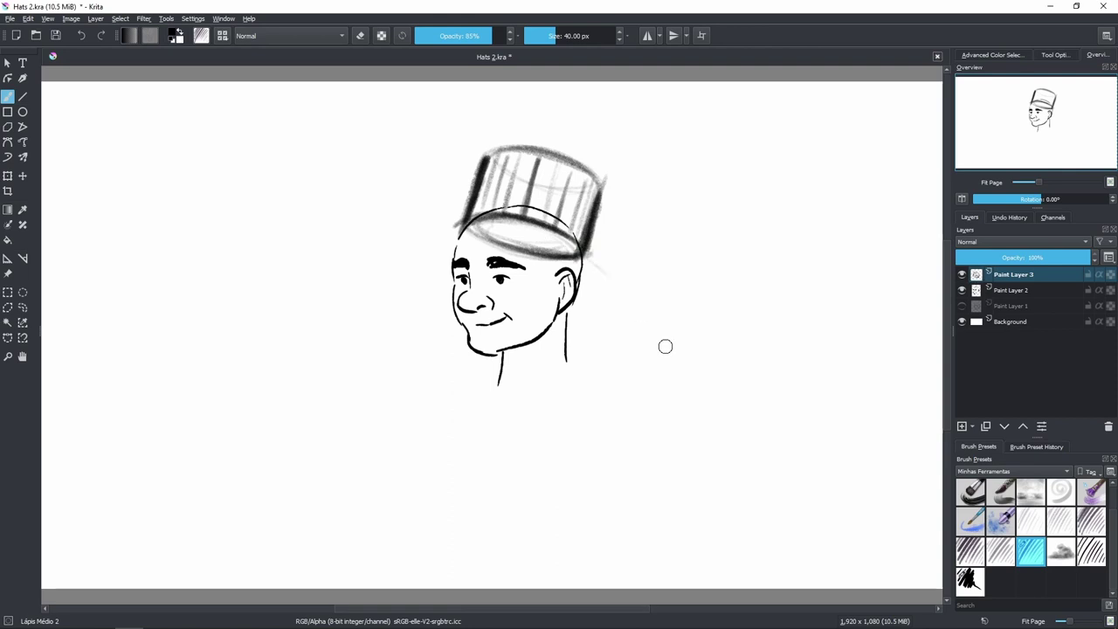
mouse_move(501, 252)
left_mouse_down()
mouse_move(559, 252)
mouse_move(480, 232)
mouse_move(548, 249)
left_mouse_up()
key("ctrl+z")
Erase the base ellipse's lower curve across the forehead and the stray marks beside the hat.
left_click(361, 36)
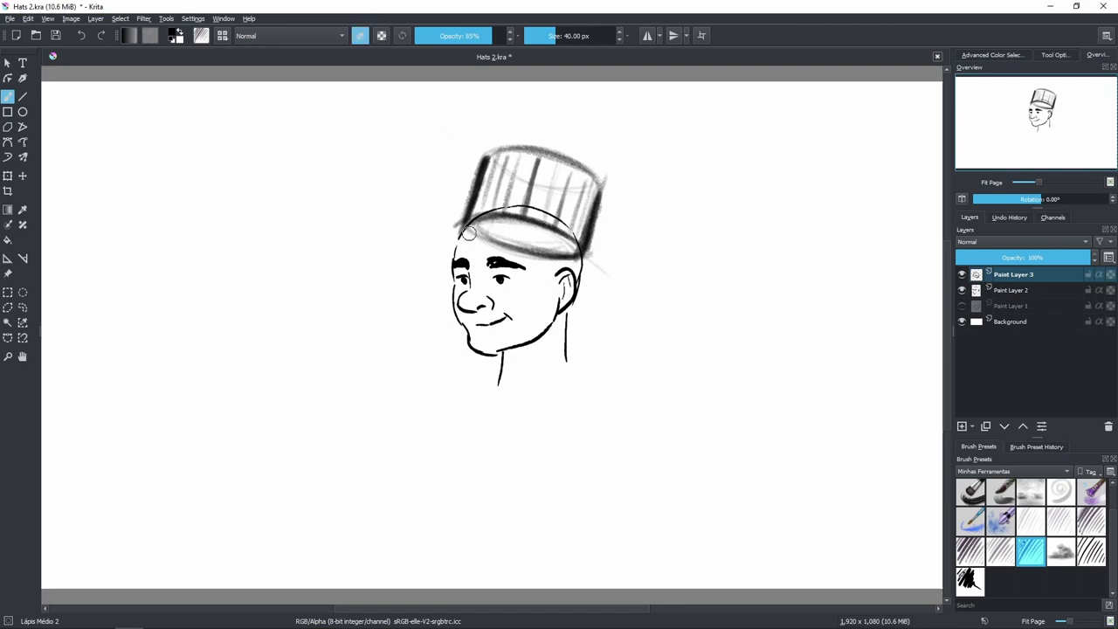
mouse_move(468, 233)
left_mouse_down()
mouse_move(541, 255)
mouse_move(549, 246)
left_mouse_up()
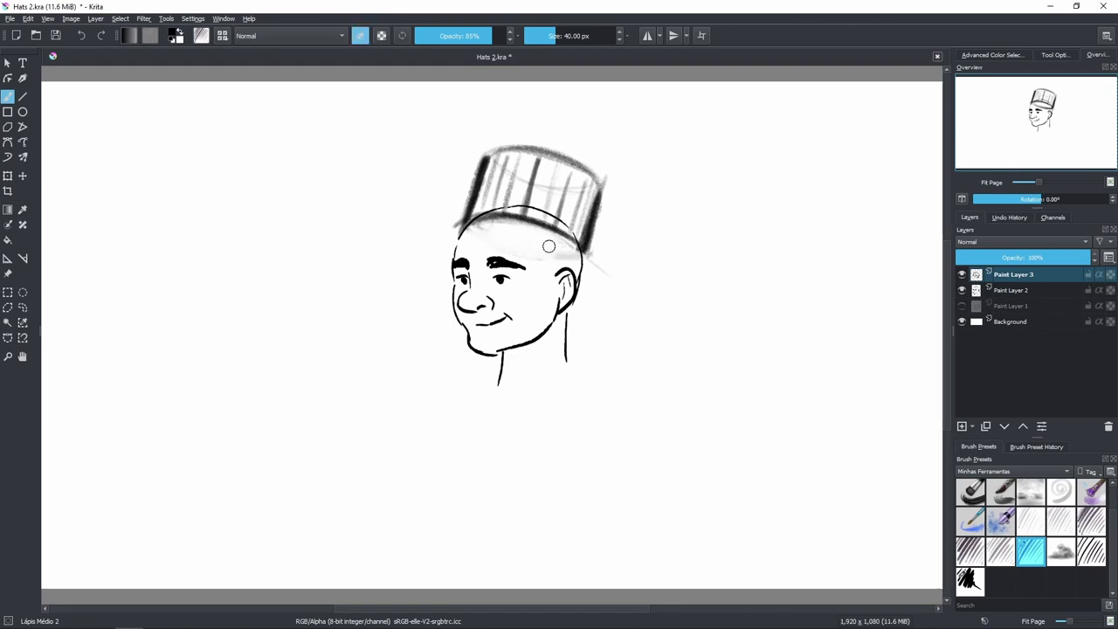
mouse_move(473, 238)
left_mouse_down()
mouse_move(514, 230)
mouse_move(592, 261)
left_mouse_up()
mouse_move(694, 626)
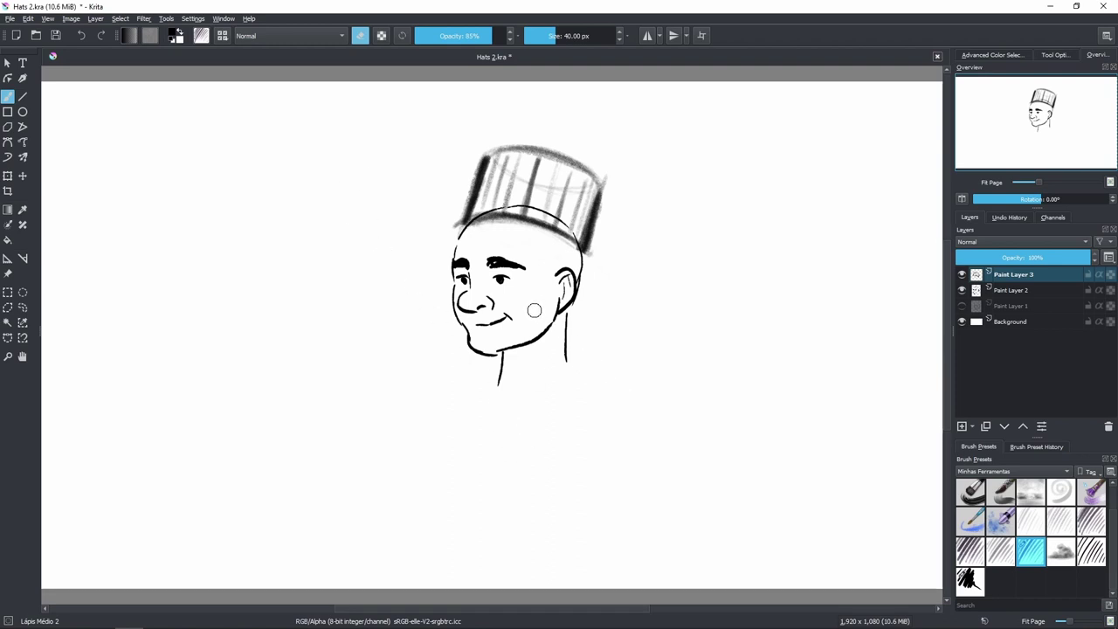
Clear the cylindrical hat from the layer and sketch a cone rising from a tilted ellipse around the head.
key("Delete")
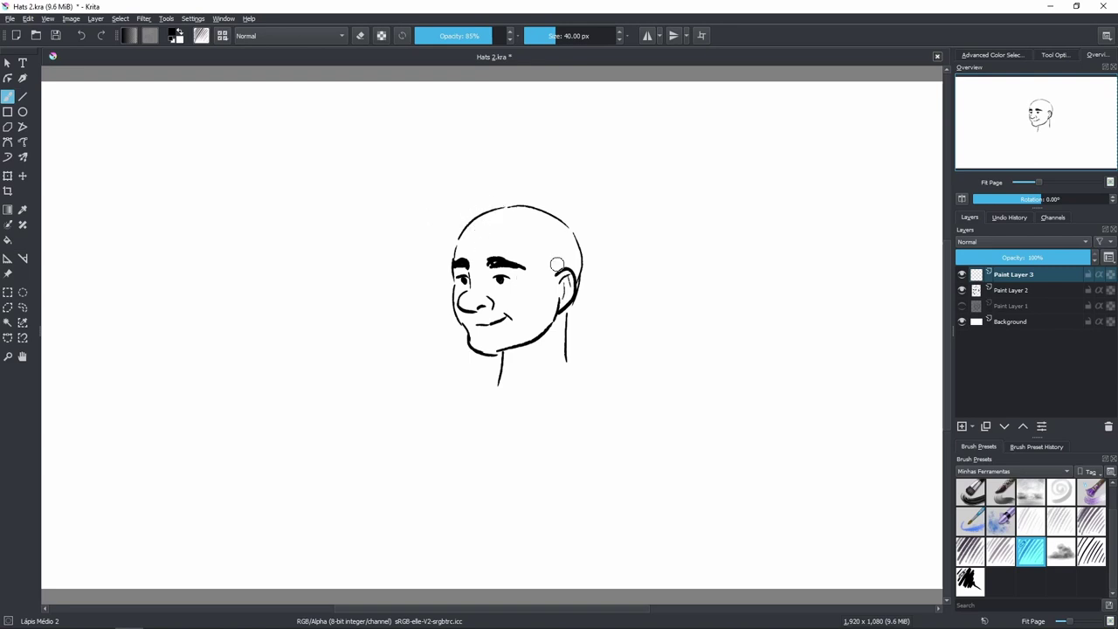
mouse_move(477, 230)
left_mouse_down()
mouse_move(572, 259)
mouse_move(482, 239)
mouse_move(469, 219)
mouse_move(538, 223)
mouse_move(479, 225)
mouse_move(492, 217)
mouse_move(509, 249)
left_mouse_up()
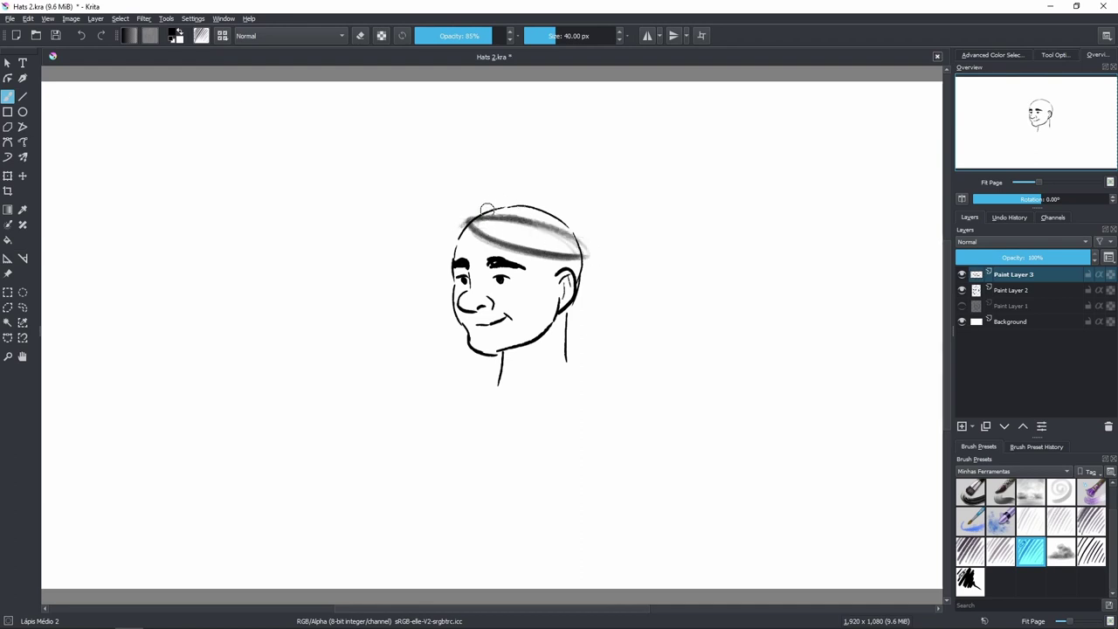
mouse_move(486, 210)
left_mouse_down()
mouse_move(506, 178)
mouse_move(492, 193)
mouse_move(569, 212)
mouse_move(582, 242)
mouse_move(553, 144)
mouse_move(530, 253)
left_mouse_up()
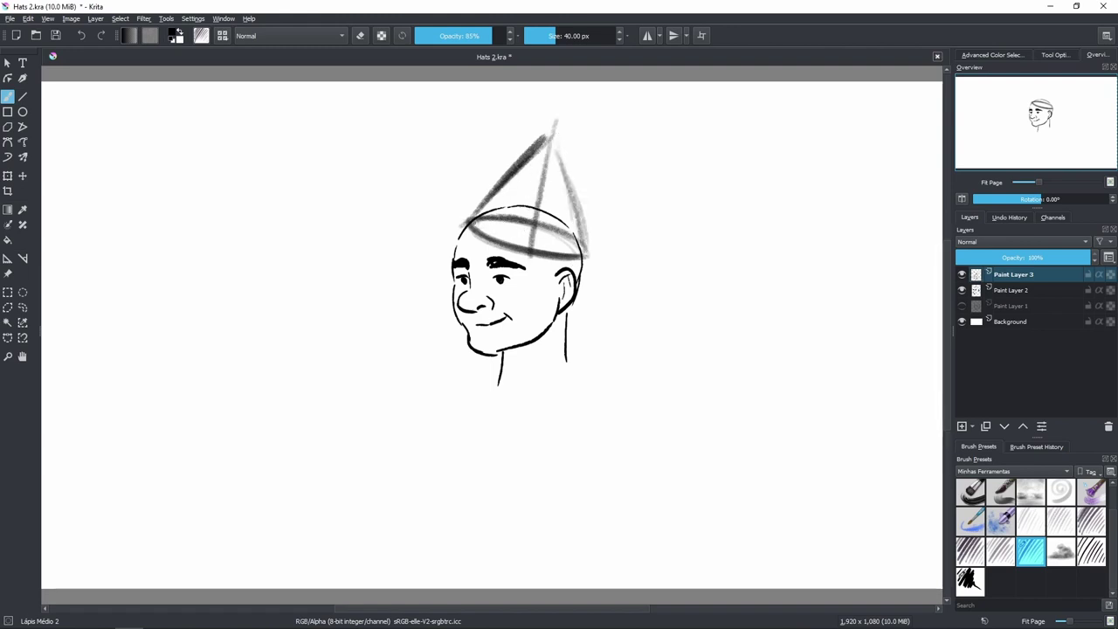
mouse_move(485, 212)
left_mouse_down()
mouse_move(552, 131)
mouse_move(585, 248)
left_mouse_up()
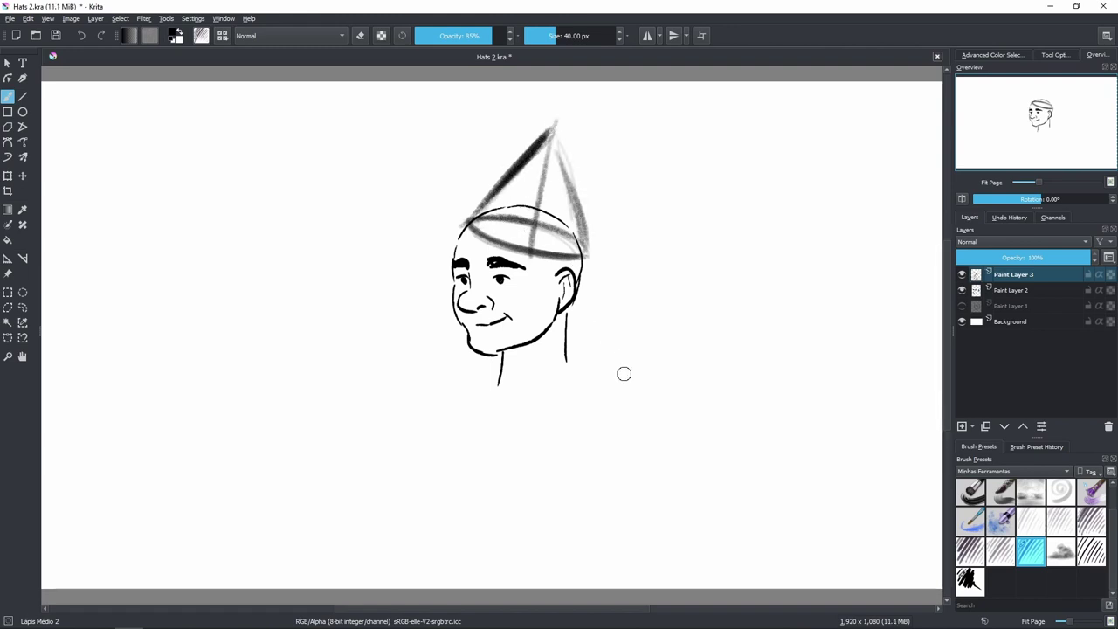
Erase the base ellipse's lower curve across the forehead and clean up the cone's back edge.
left_click(361, 35)
mouse_move(489, 229)
left_mouse_down()
mouse_move(494, 245)
mouse_move(475, 227)
mouse_move(541, 255)
left_mouse_up()
mouse_move(480, 232)
left_mouse_down()
mouse_move(511, 228)
mouse_move(575, 262)
mouse_move(528, 232)
mouse_move(527, 243)
mouse_move(586, 261)
mouse_move(483, 226)
mouse_move(582, 255)
left_mouse_up()
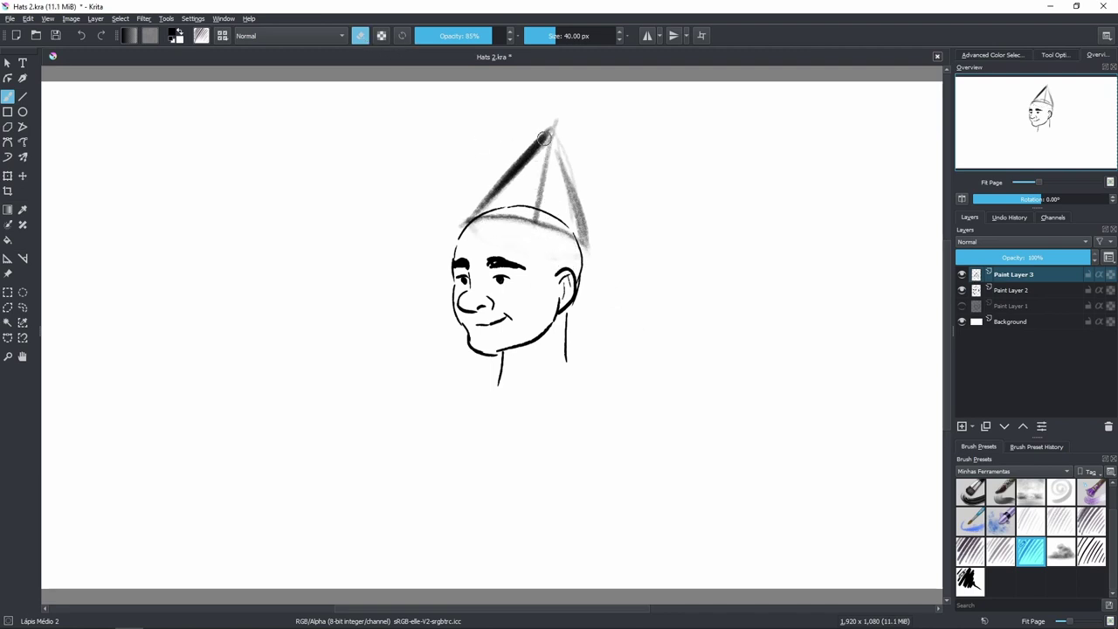
left_click_drag(557, 141, 574, 220)
left_click_drag(561, 162, 576, 239)
left_click(361, 36)
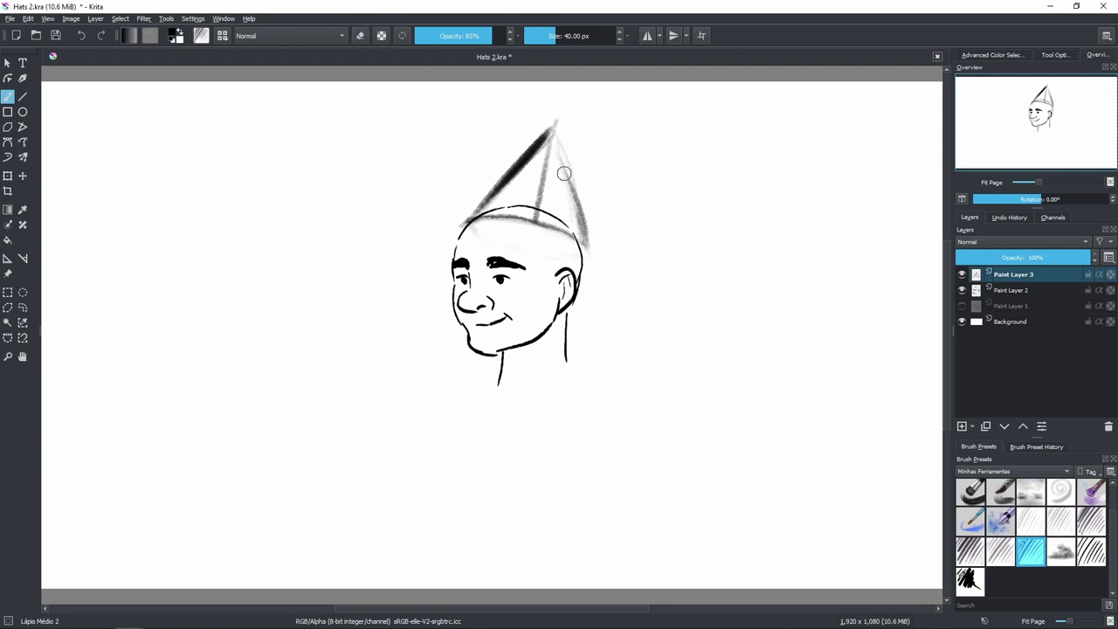
Darken the cone's two sides and the base curve across the top of the head.
mouse_move(564, 173)
left_mouse_down()
mouse_move(554, 148)
mouse_move(578, 241)
left_mouse_up()
mouse_move(477, 215)
left_mouse_down()
mouse_move(563, 225)
mouse_move(584, 246)
left_mouse_up()
left_click_drag(470, 230, 534, 155)
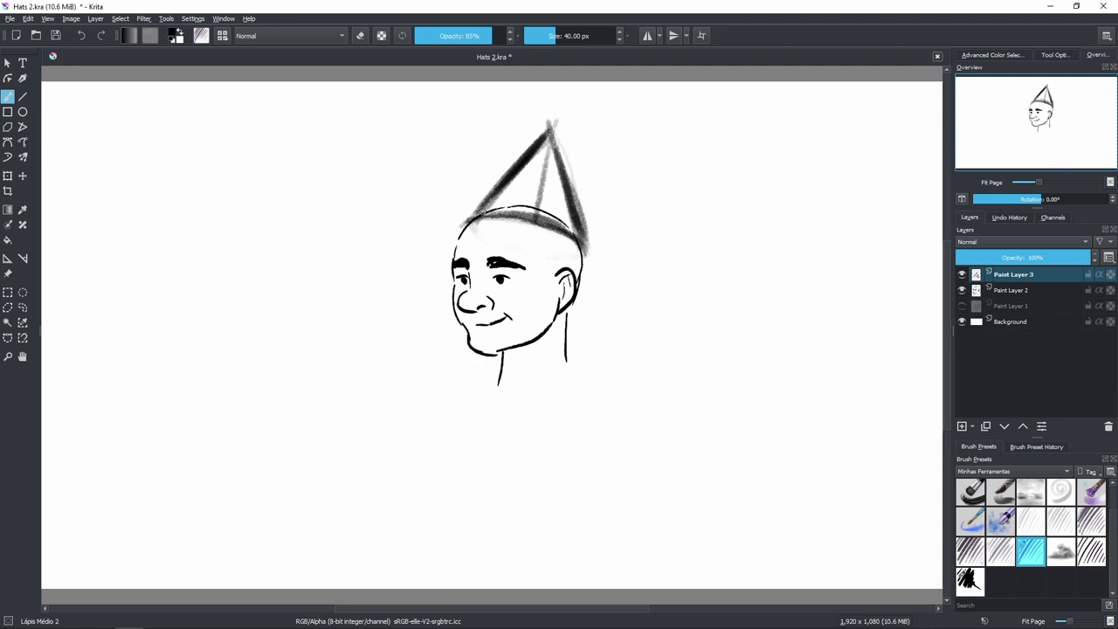
Turn the cone into a witch hat with a bent tip, folds in the fabric and a wide wavy brim.
mouse_move(476, 214)
left_mouse_down()
mouse_move(519, 187)
mouse_move(525, 164)
mouse_move(514, 148)
mouse_move(538, 140)
mouse_move(530, 144)
mouse_move(527, 95)
mouse_move(555, 107)
mouse_move(564, 185)
mouse_move(587, 229)
left_mouse_up()
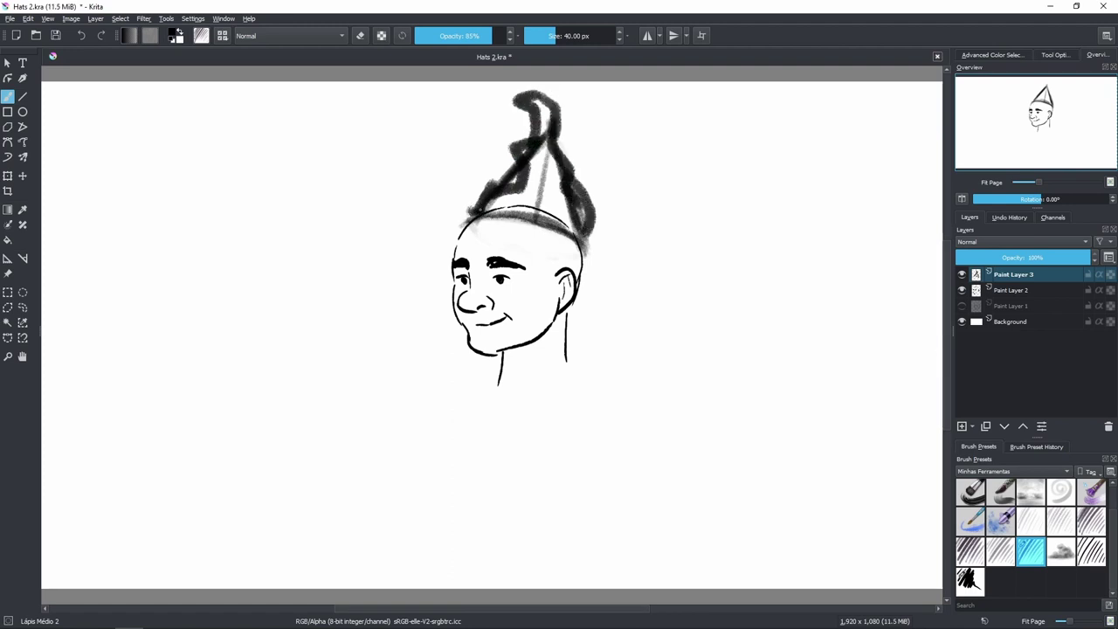
mouse_move(480, 208)
left_mouse_down()
mouse_move(399, 213)
mouse_move(417, 238)
mouse_move(517, 231)
mouse_move(610, 295)
mouse_move(650, 288)
left_mouse_up()
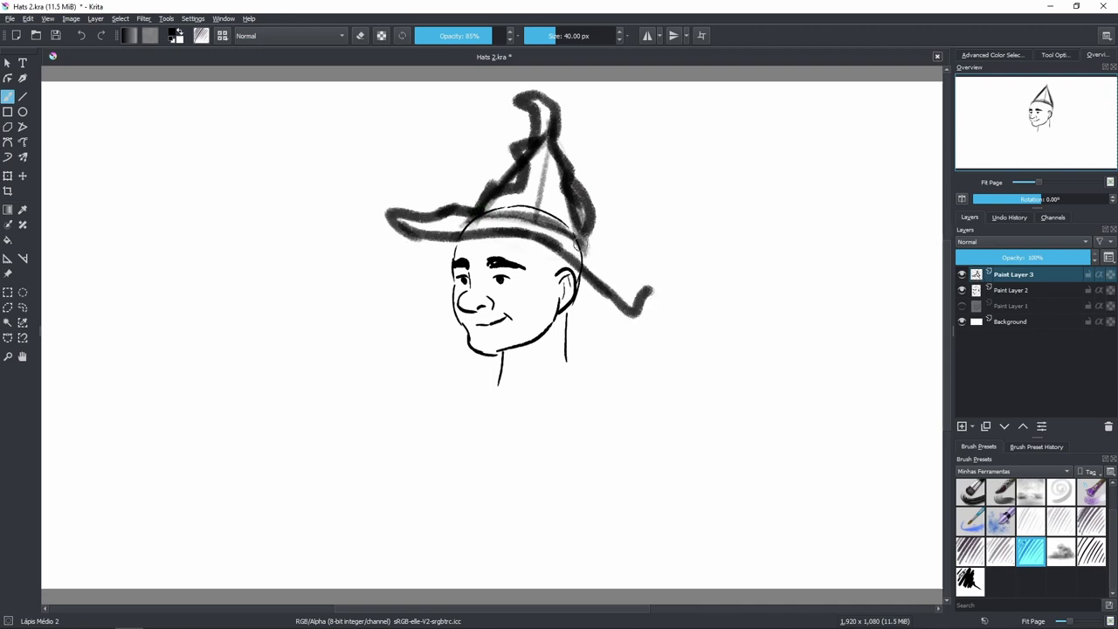
left_click_drag(577, 246, 661, 304)
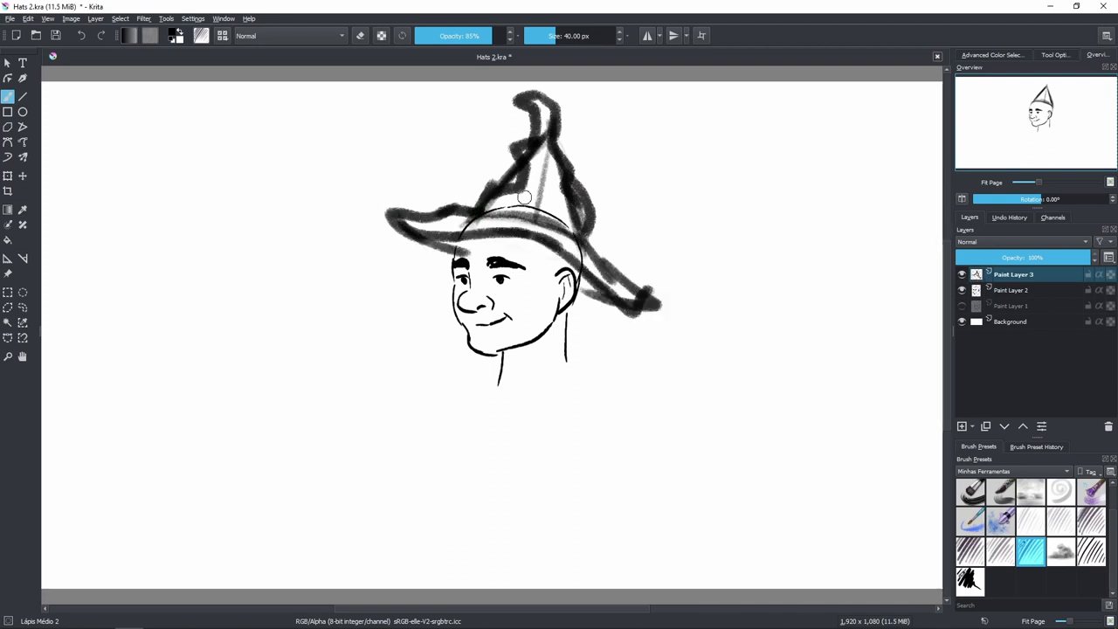
mouse_move(524, 197)
left_mouse_down()
mouse_move(570, 188)
mouse_move(528, 164)
mouse_move(578, 175)
left_mouse_up()
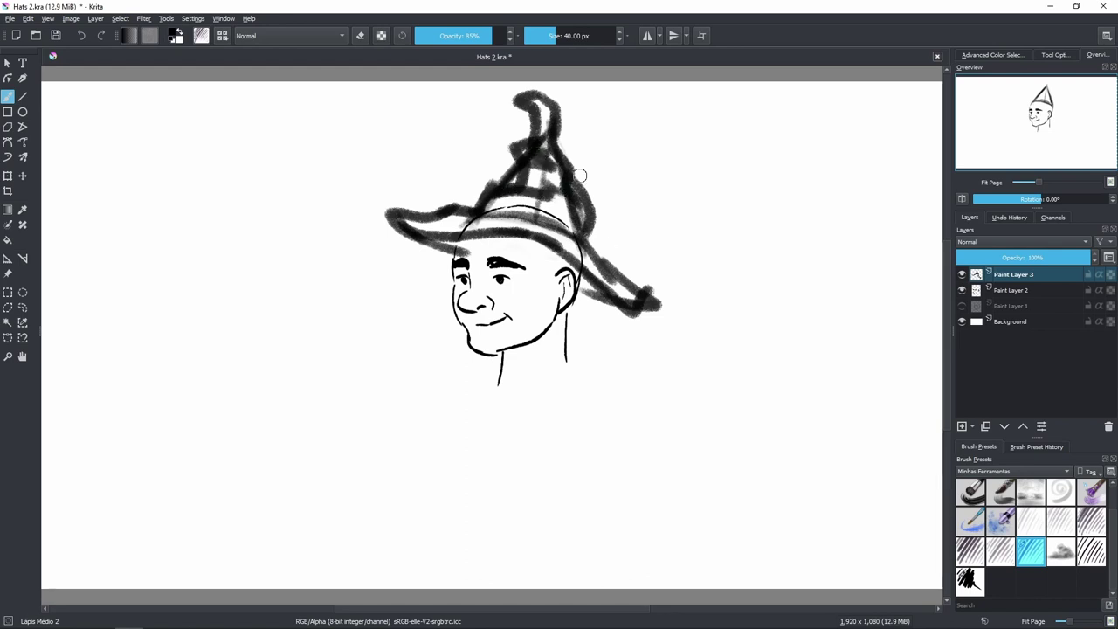
left_click_drag(612, 245, 643, 290)
mouse_move(465, 203)
left_mouse_down()
mouse_move(546, 168)
mouse_move(521, 136)
mouse_move(536, 116)
mouse_move(584, 252)
left_mouse_up()
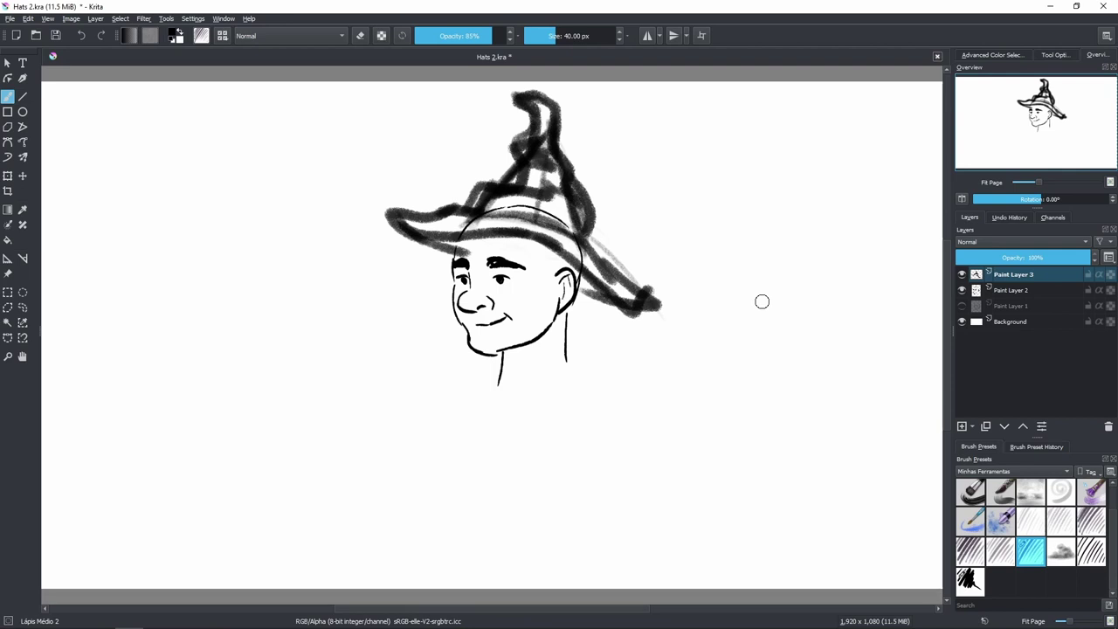
Clear the witch hat sketch from Paint Layer 3, keeping the Lápis Médio 2 brush for the next sketch.
key("Delete")
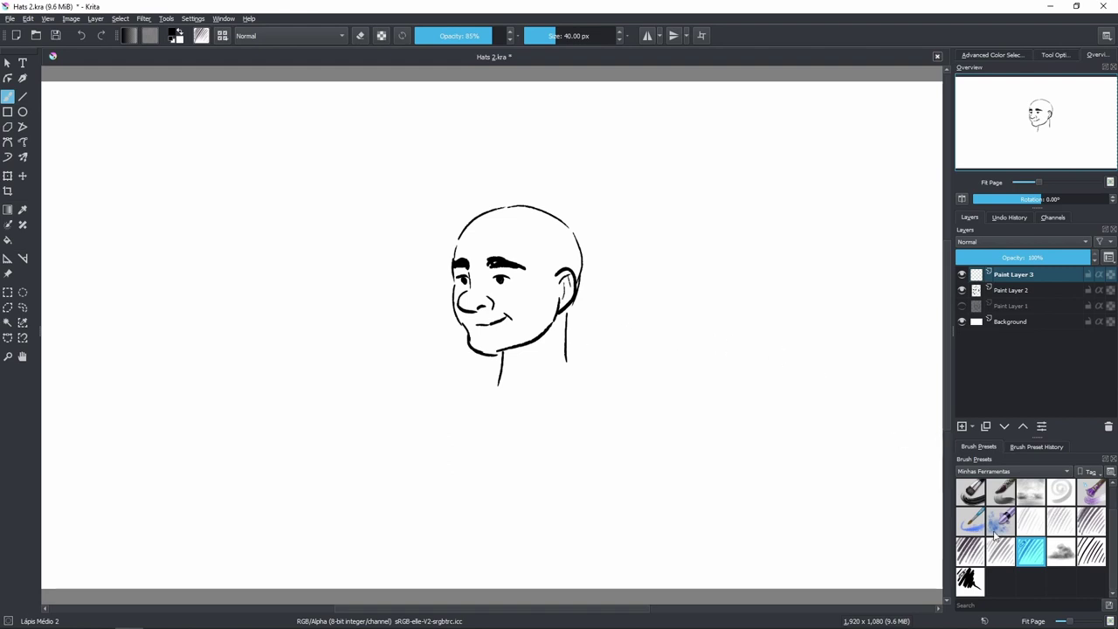
left_click(970, 580)
key("slash")
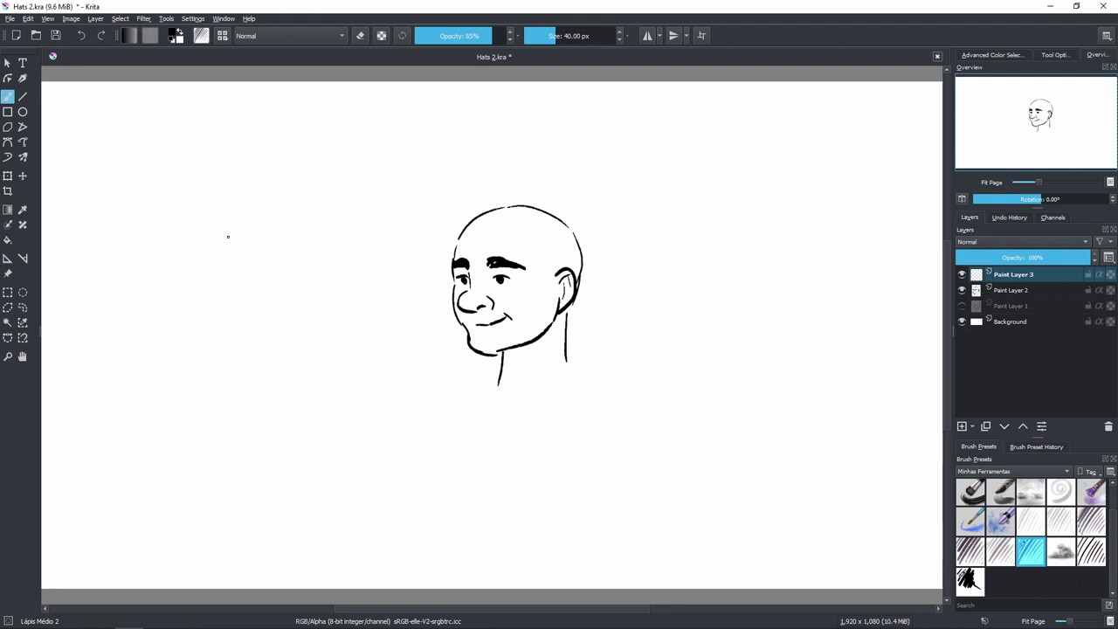
mouse_move(227, 237)
left_mouse_down()
mouse_move(299, 248)
mouse_move(273, 297)
mouse_move(224, 307)
mouse_move(256, 203)
mouse_move(276, 253)
mouse_move(229, 277)
mouse_move(248, 186)
mouse_move(291, 206)
mouse_move(244, 300)
left_mouse_up()
key("ctrl+z")
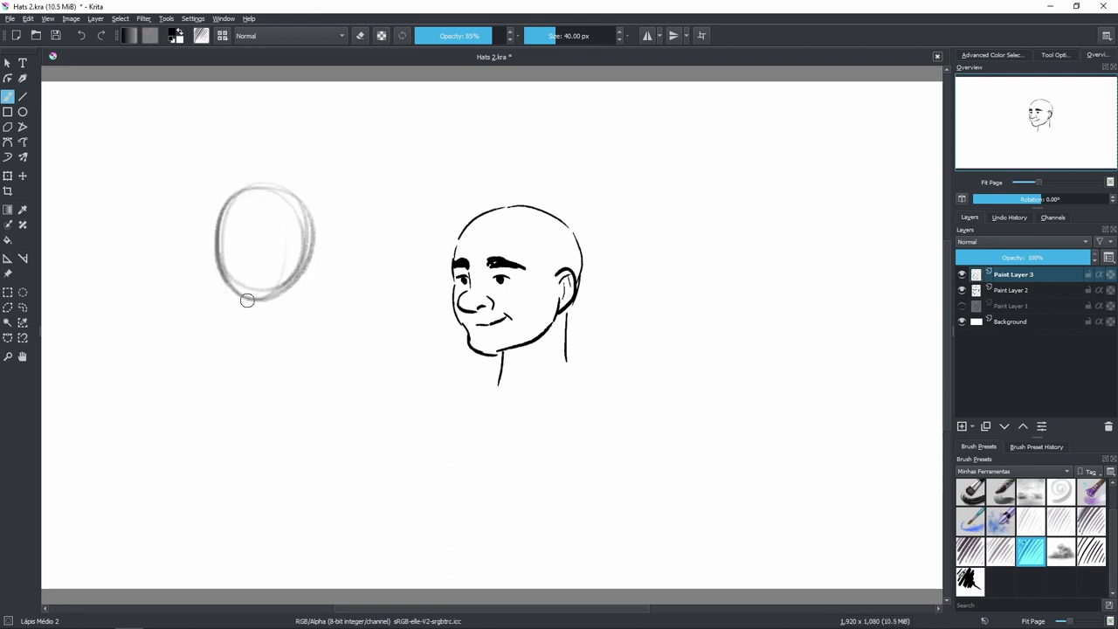
left_click_drag(226, 251, 267, 292)
mouse_move(227, 234)
left_mouse_down()
mouse_move(270, 287)
mouse_move(285, 218)
left_mouse_up()
key("ctrl+z")
key("ctrl+z")
key("ctrl+z")
key("ctrl+z")
key("ctrl+z")
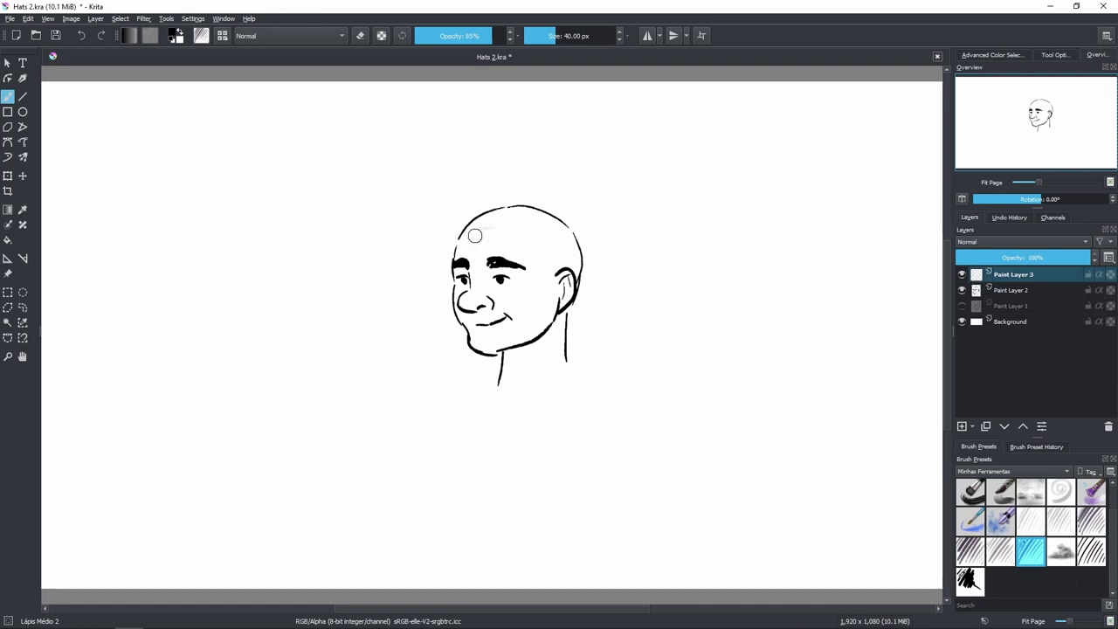
Sketch a curved cap edge from the forehead to the ear, trying a full tilted ellipse around the head and undoing it.
mouse_move(453, 237)
left_mouse_down()
mouse_move(529, 235)
mouse_move(454, 235)
mouse_move(521, 230)
left_mouse_up()
mouse_move(471, 229)
left_mouse_down()
mouse_move(514, 241)
mouse_move(528, 230)
mouse_move(498, 225)
mouse_move(574, 265)
left_mouse_up()
left_click_drag(515, 226, 581, 271)
left_click_drag(537, 234, 580, 269)
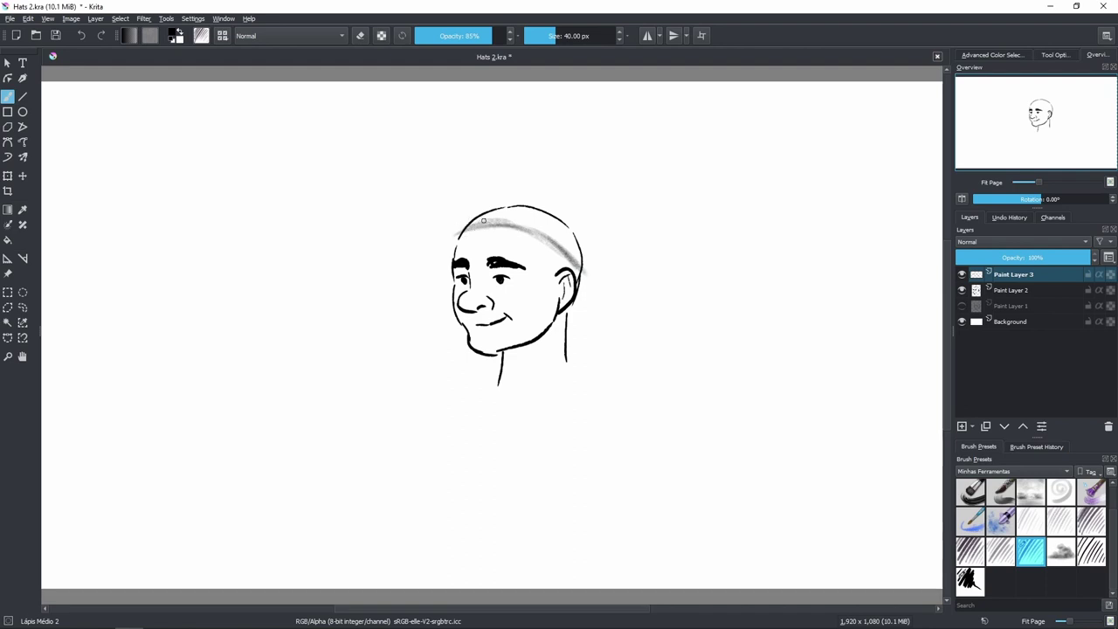
mouse_move(484, 220)
left_mouse_down()
mouse_move(543, 236)
mouse_move(566, 258)
left_mouse_up()
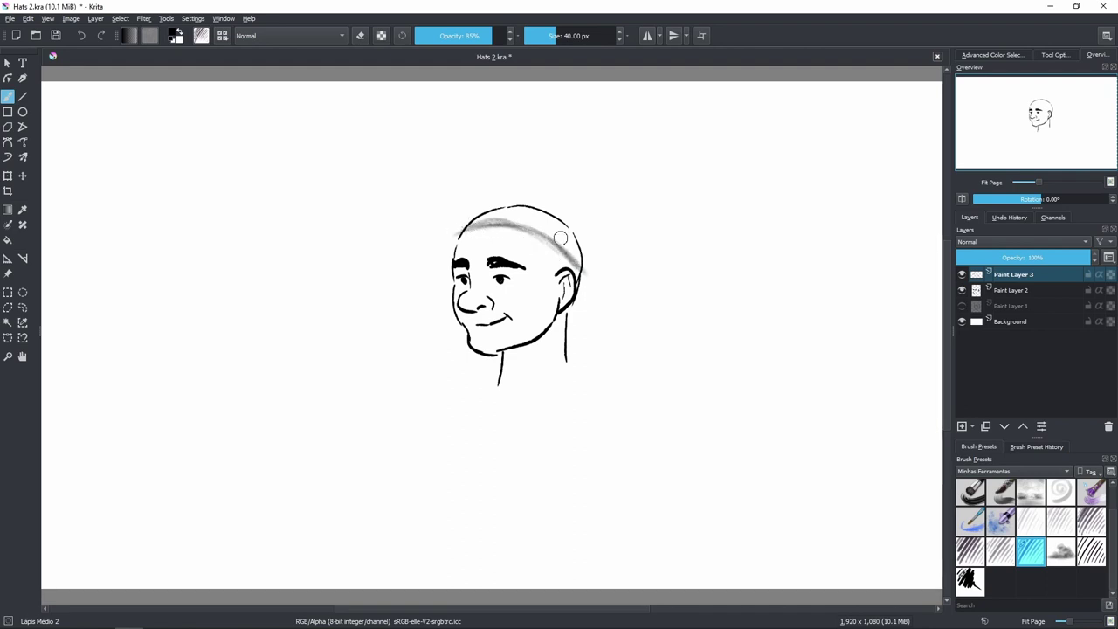
mouse_move(504, 293)
left_mouse_down()
mouse_move(582, 254)
mouse_move(536, 305)
left_mouse_up()
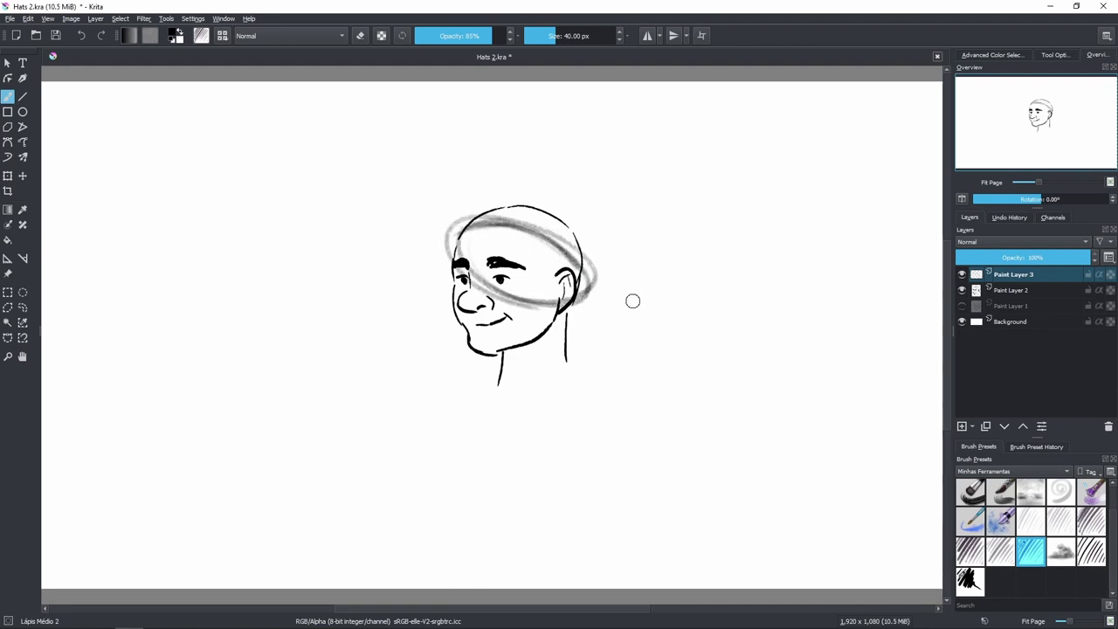
key("ctrl+z")
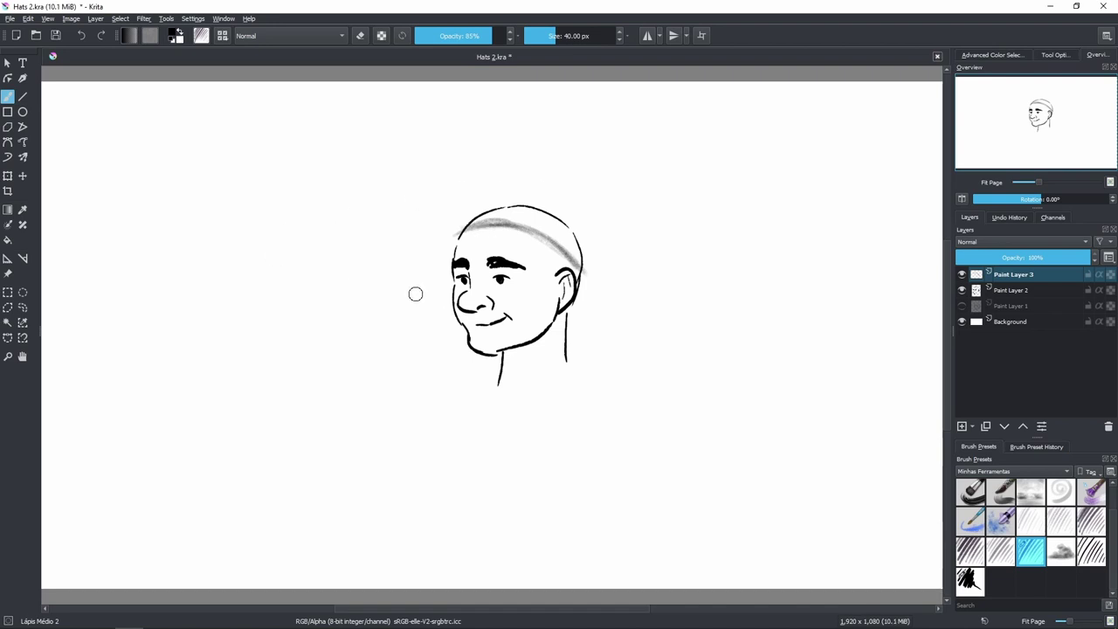
Darken and thicken the cap's curved edge from the forehead to just above the ear.
mouse_move(457, 233)
left_mouse_down()
mouse_move(534, 226)
mouse_move(474, 221)
mouse_move(545, 227)
mouse_move(496, 228)
mouse_move(539, 229)
mouse_move(510, 228)
mouse_move(517, 217)
mouse_move(563, 245)
mouse_move(514, 217)
mouse_move(591, 277)
left_mouse_up()
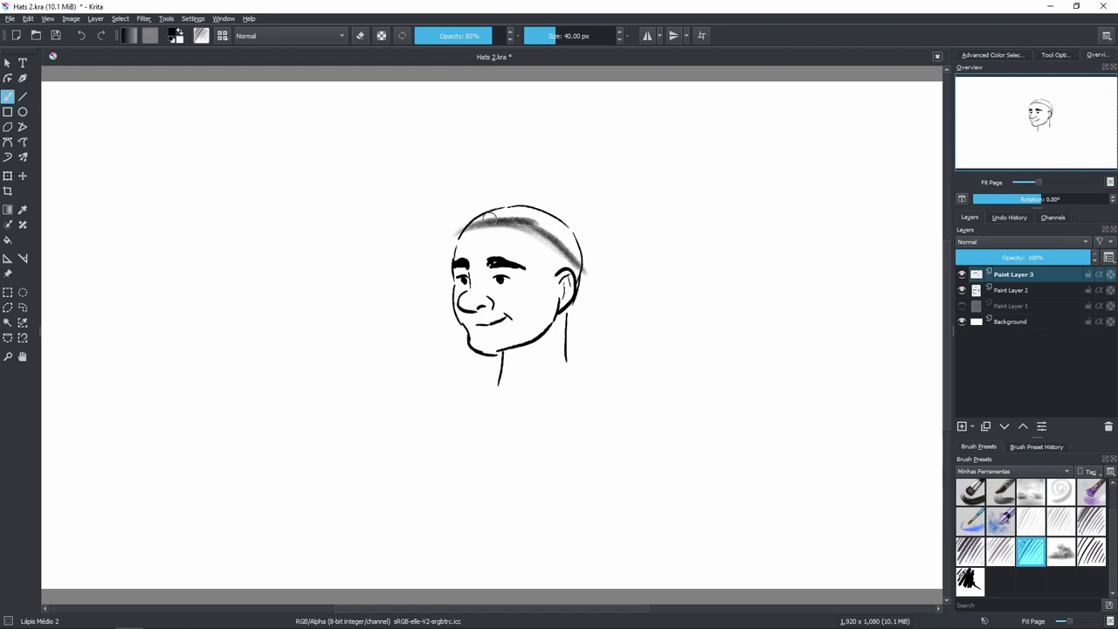
left_click_drag(524, 225, 555, 247)
mouse_move(467, 229)
left_mouse_down()
mouse_move(517, 225)
mouse_move(583, 269)
left_mouse_up()
left_click_drag(457, 233, 529, 220)
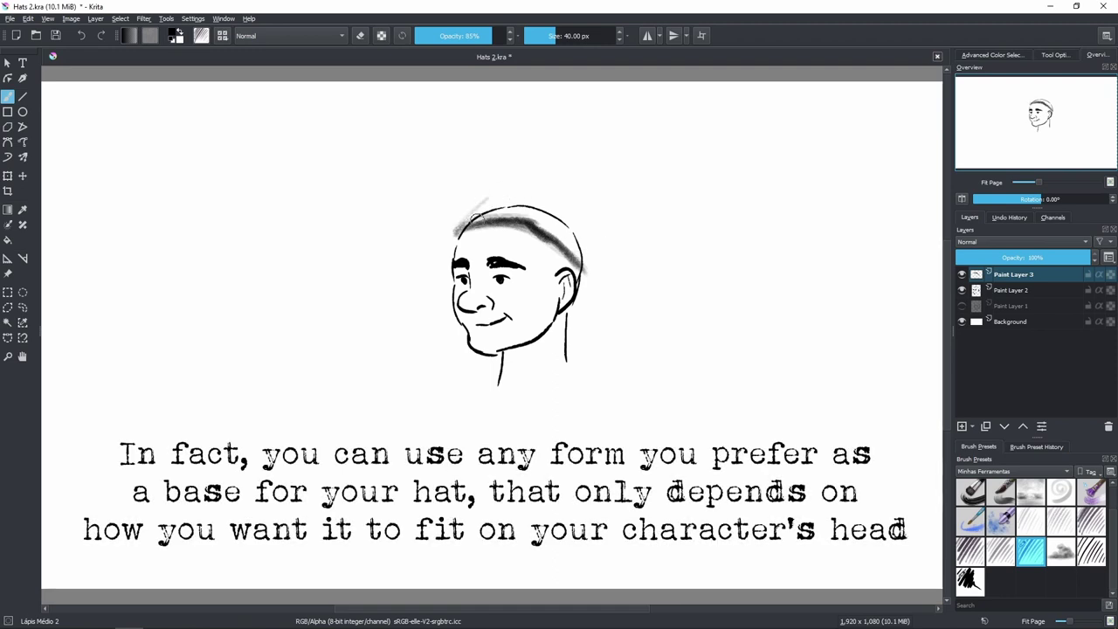
Sketch the cap's rounded crown slightly above the skull, undoing the last four strokes.
mouse_move(469, 220)
left_mouse_down()
mouse_move(530, 213)
mouse_move(495, 198)
mouse_move(464, 221)
mouse_move(525, 192)
mouse_move(470, 216)
mouse_move(513, 188)
mouse_move(568, 205)
left_mouse_up()
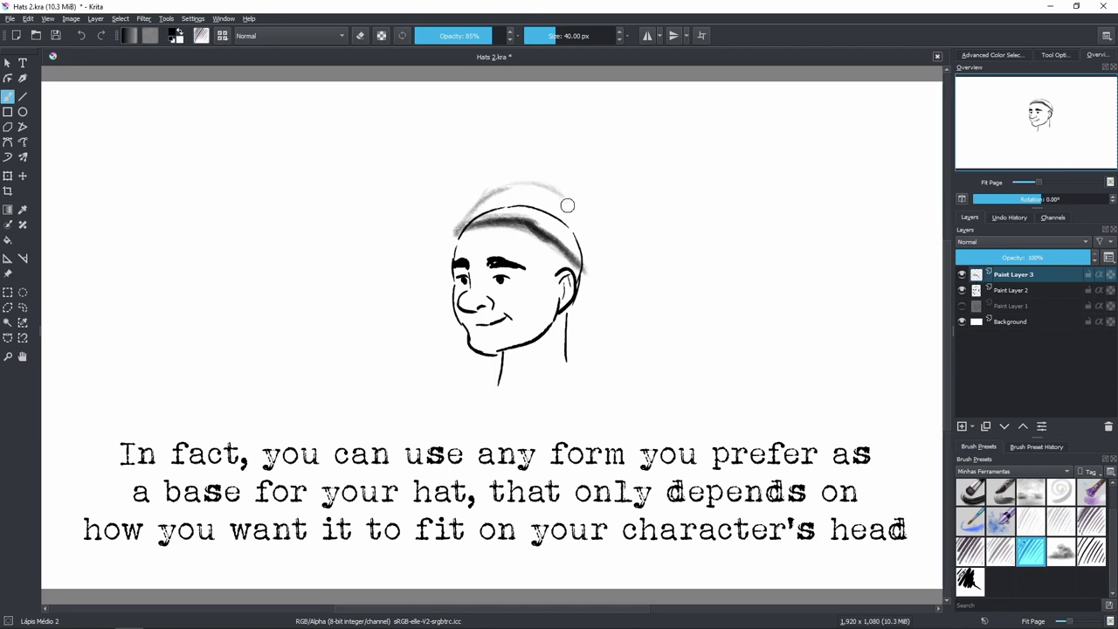
mouse_move(460, 231)
left_mouse_down()
mouse_move(483, 203)
mouse_move(547, 196)
mouse_move(562, 201)
mouse_move(582, 262)
left_mouse_up()
left_click_drag(460, 229, 495, 180)
left_click_drag(577, 255, 585, 202)
mouse_move(516, 173)
left_mouse_down()
mouse_move(578, 208)
mouse_move(505, 187)
mouse_move(513, 179)
left_mouse_up()
key("ctrl+z")
key("ctrl+z")
key("ctrl+z")
key("ctrl+z")
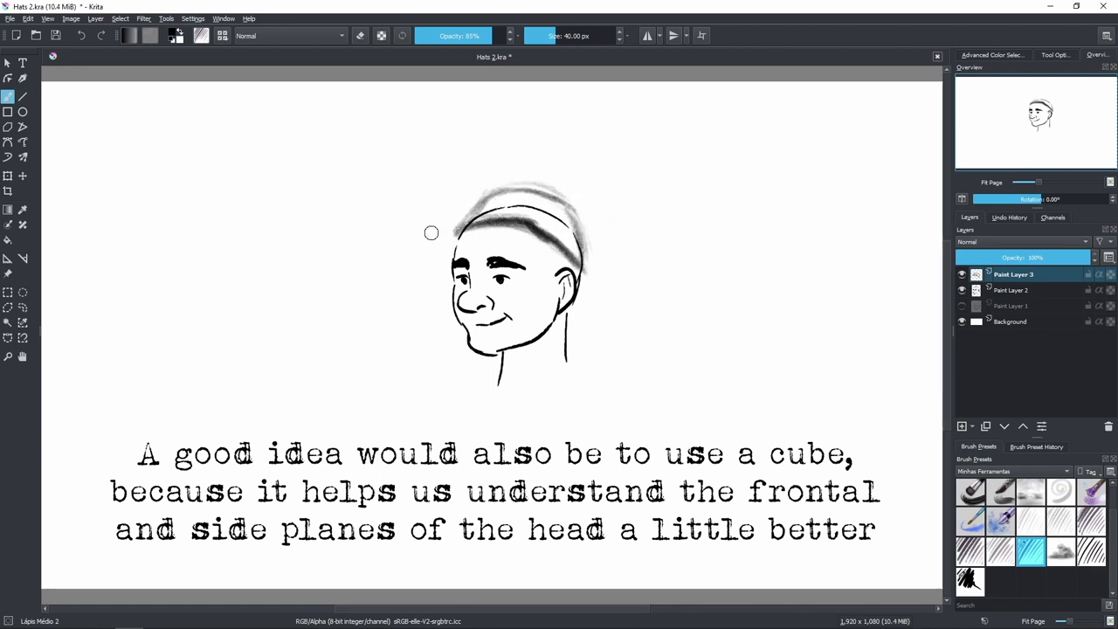
Sketch an upturned visor at the front of the cap and darken the crown's outline and lower band.
mouse_move(420, 229)
left_mouse_down()
mouse_move(452, 222)
mouse_move(420, 231)
mouse_move(409, 221)
mouse_move(427, 206)
mouse_move(474, 229)
mouse_move(438, 206)
mouse_move(486, 214)
mouse_move(465, 195)
mouse_move(540, 233)
left_mouse_up()
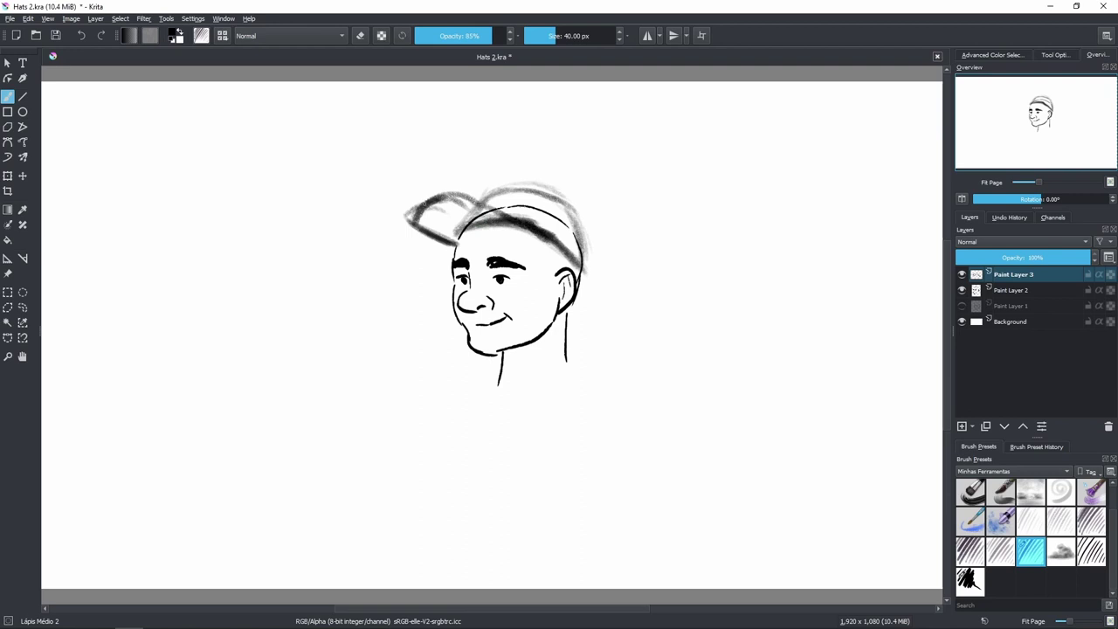
left_click_drag(450, 194, 530, 217)
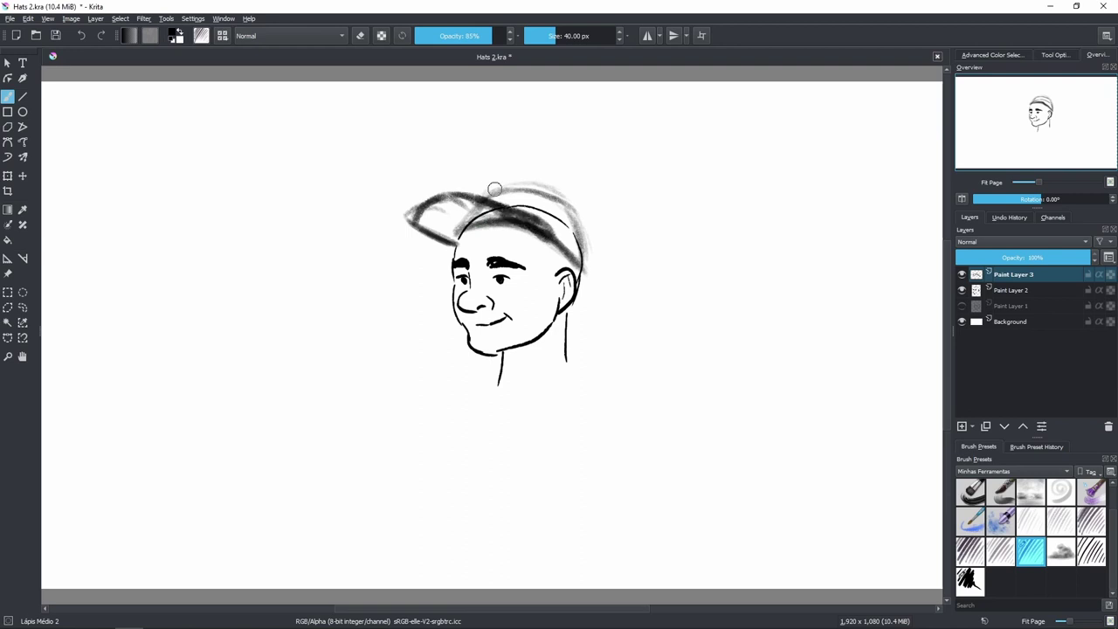
mouse_move(482, 189)
left_mouse_down()
mouse_move(535, 191)
mouse_move(583, 228)
mouse_move(541, 229)
mouse_move(581, 273)
mouse_move(526, 202)
mouse_move(490, 191)
mouse_move(544, 191)
mouse_move(578, 227)
left_mouse_up()
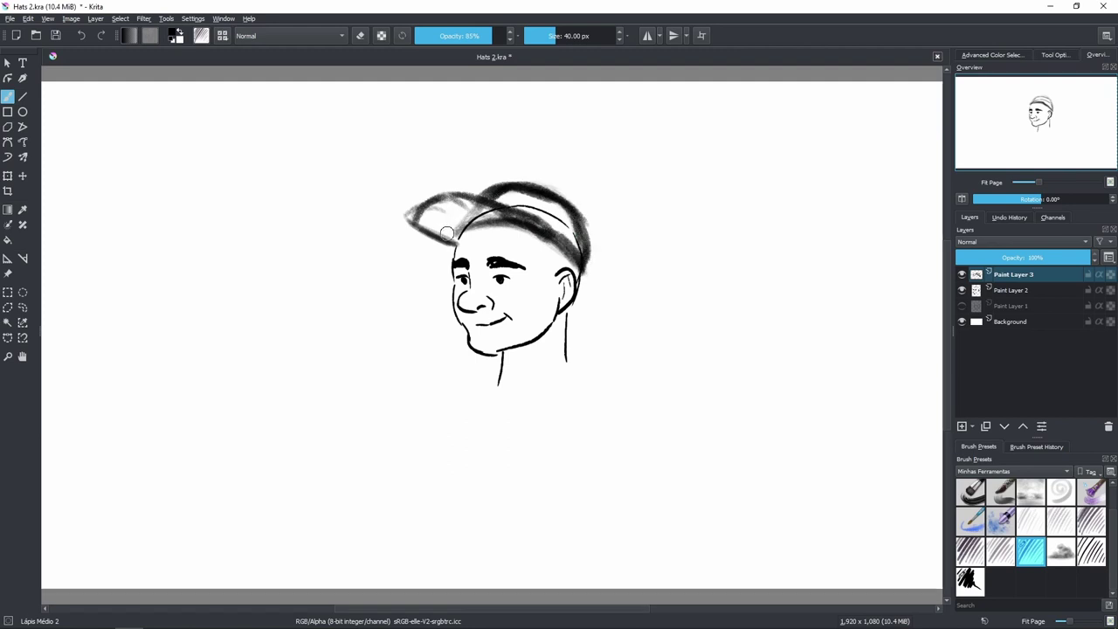
mouse_move(446, 233)
left_mouse_down()
mouse_move(474, 206)
mouse_move(479, 226)
mouse_move(426, 228)
mouse_move(463, 249)
left_mouse_up()
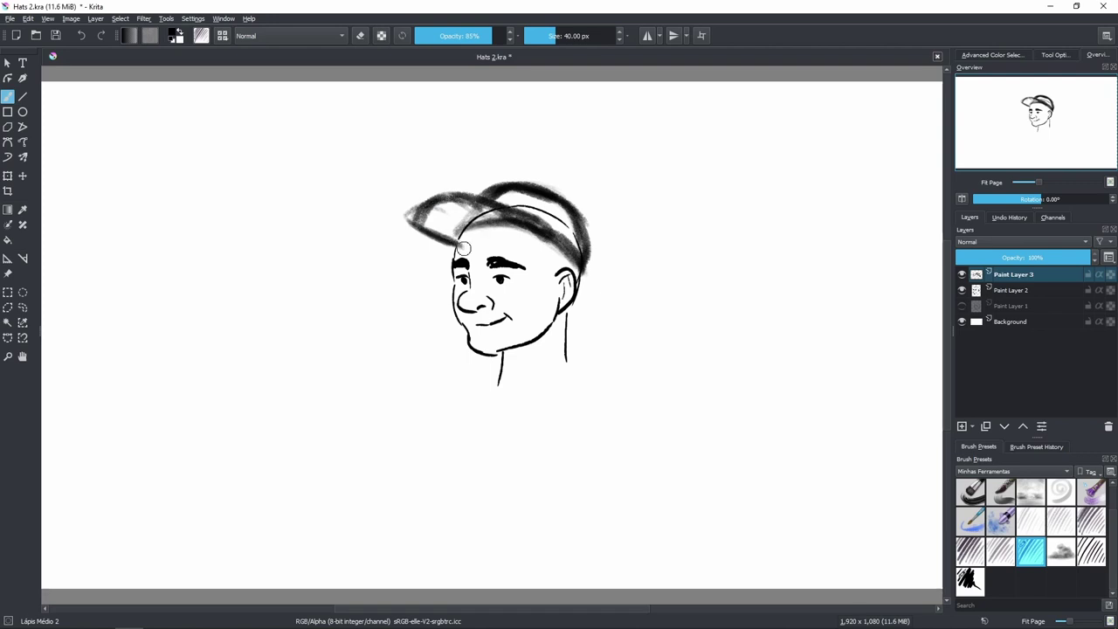
left_click_drag(477, 209, 587, 257)
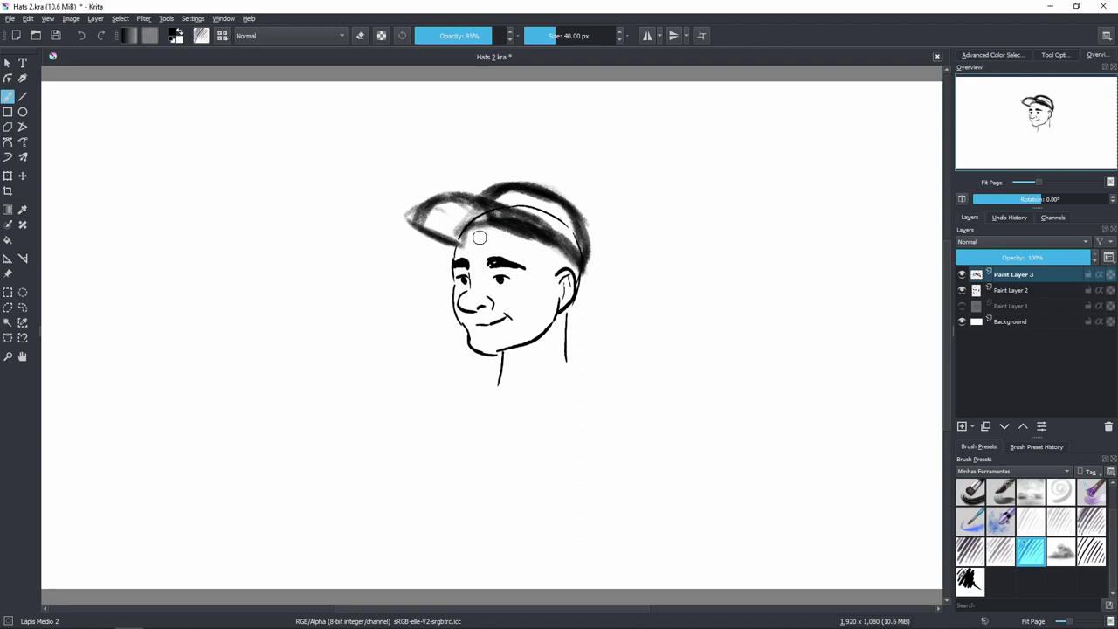
left_click_drag(472, 222, 489, 215)
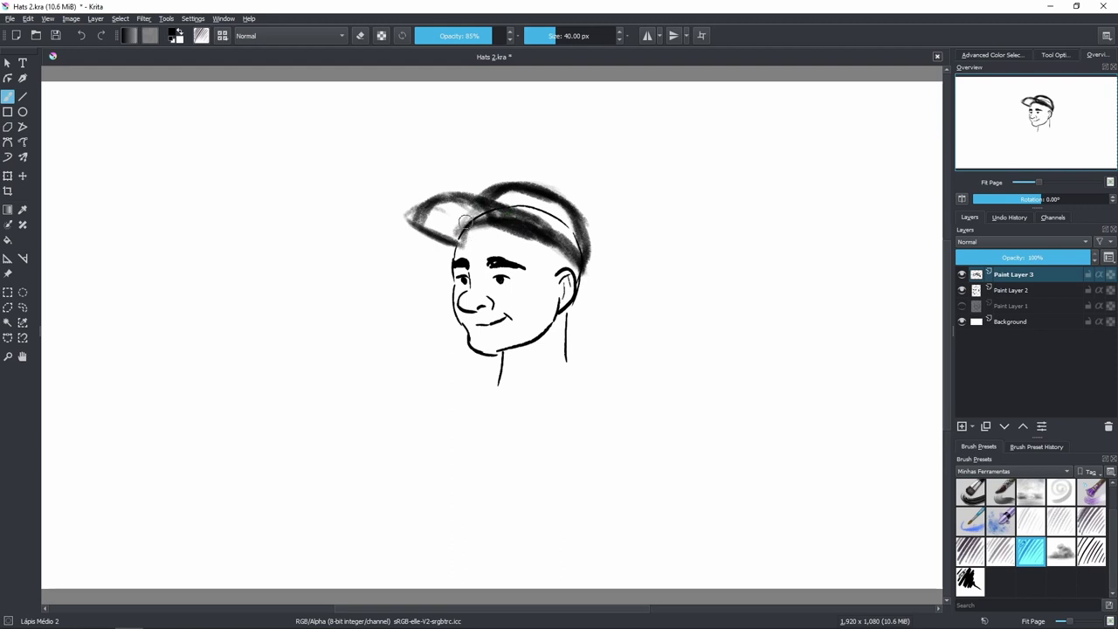
Undo the extra strokes across the forehead and add a small button on top of the cap's crown.
left_click_drag(438, 251, 555, 253)
key("ctrl+z")
key("ctrl+z")
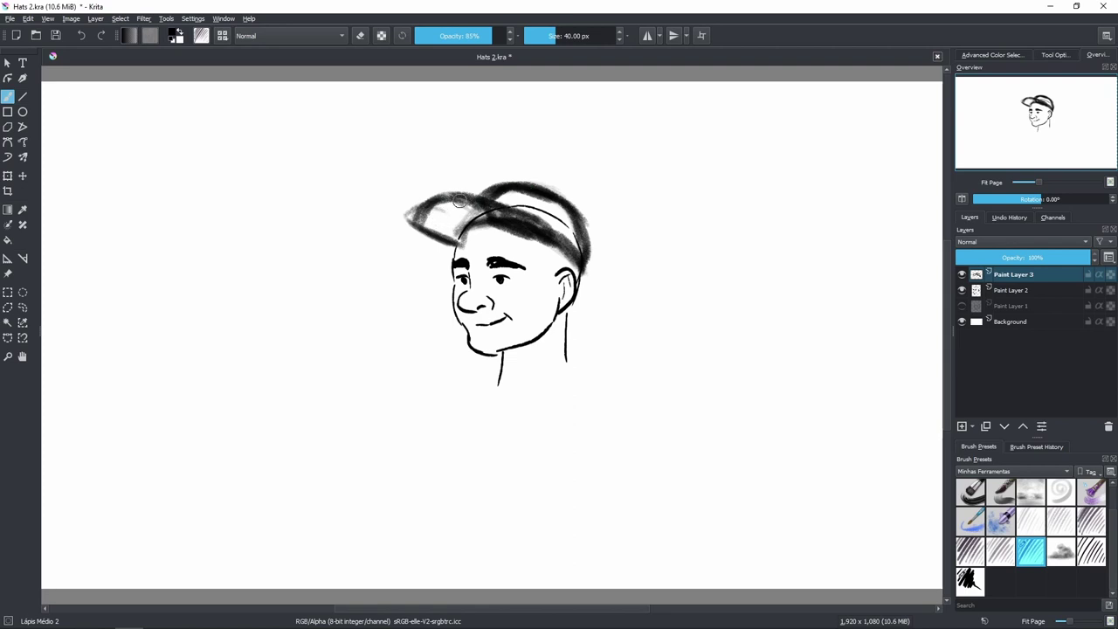
left_click_drag(538, 187, 548, 192)
Lower the cap sketch layer's opacity to 32% and add a new paint layer above it for the Pincel Nanquin brush.
left_click(999, 256)
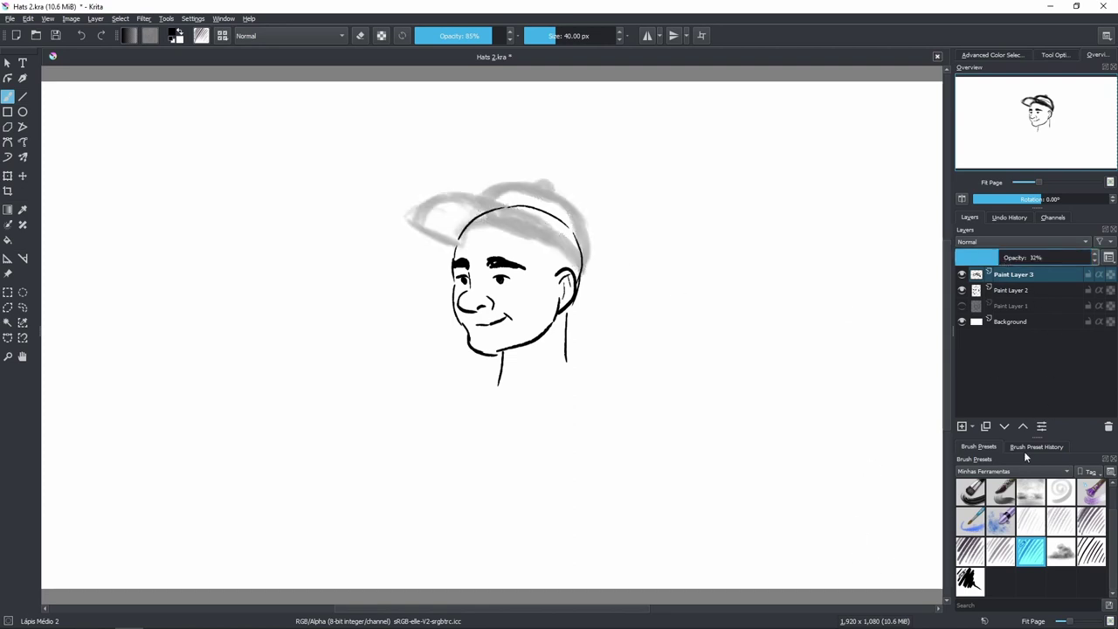
left_click(962, 426)
left_click(969, 580)
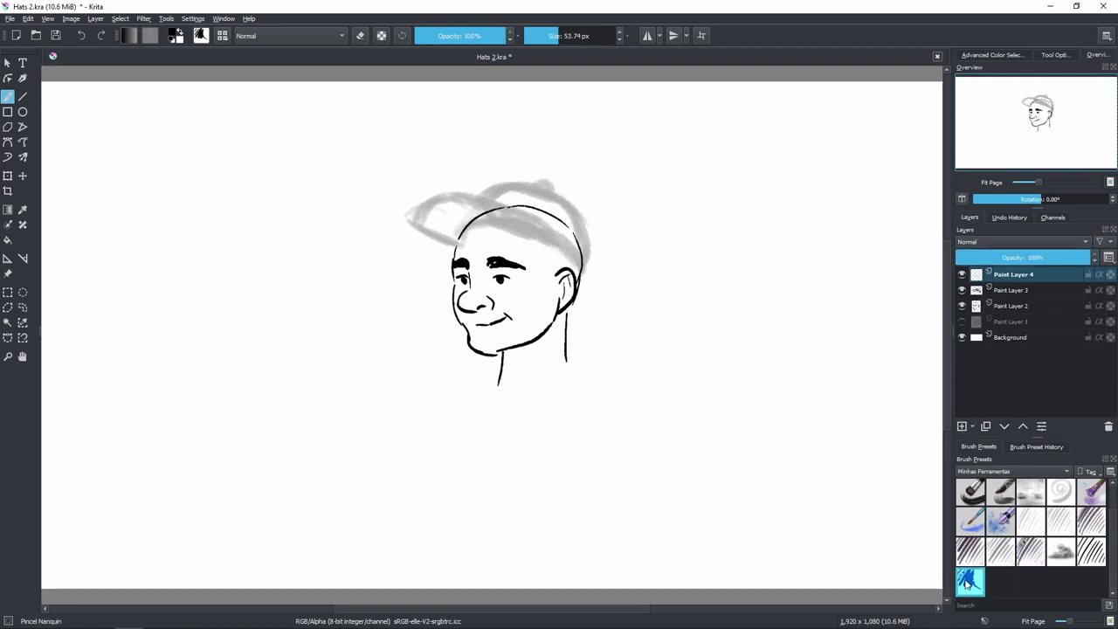
scroll(512, 273, "up", 1)
left_click_drag(522, 215, 519, 257)
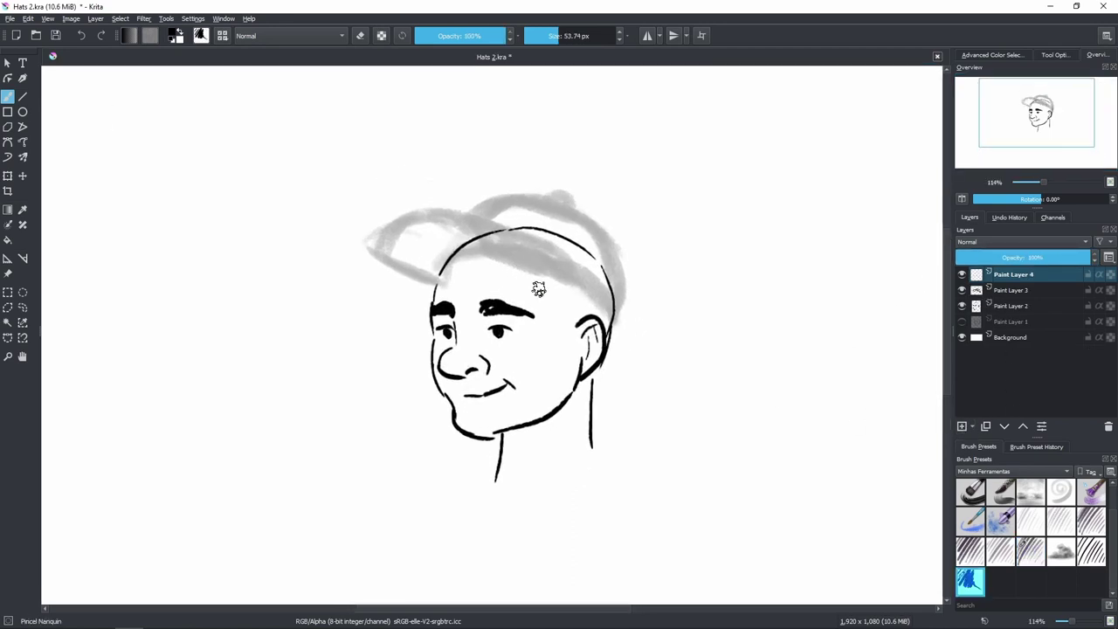
left_click_drag(540, 322, 511, 295)
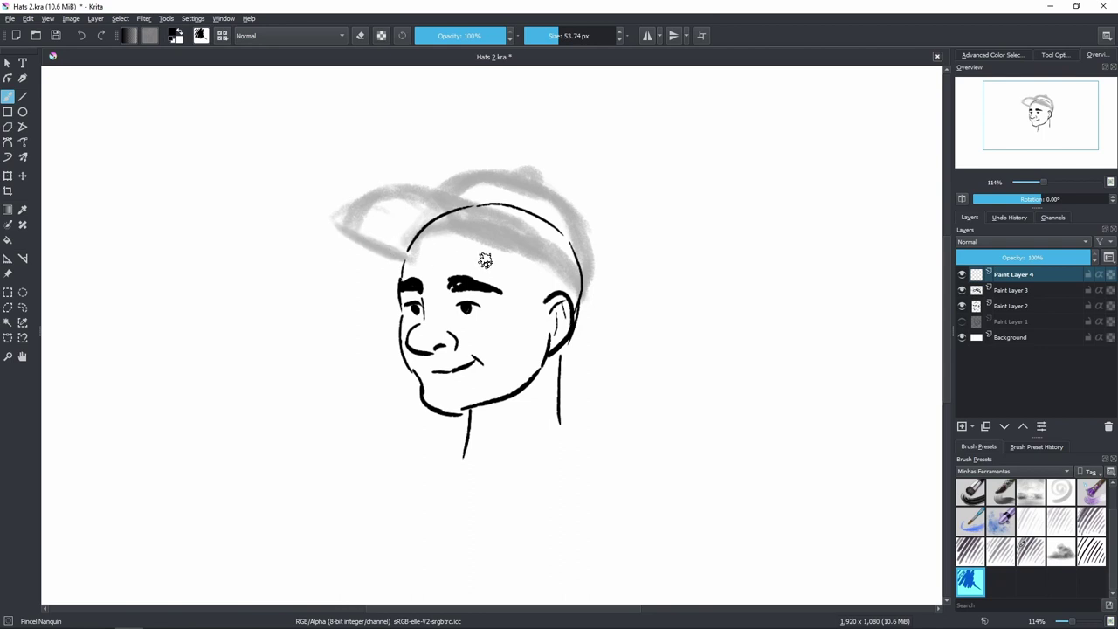
Ink the cap's upturned visor and its joining edge across the forehead over the sketch.
mouse_move(357, 221)
left_mouse_down()
mouse_move(459, 220)
mouse_move(495, 231)
left_mouse_up()
left_click_drag(356, 216, 406, 187)
left_click_drag(435, 190, 519, 229)
left_click_drag(493, 230, 534, 236)
left_click_drag(362, 223, 409, 243)
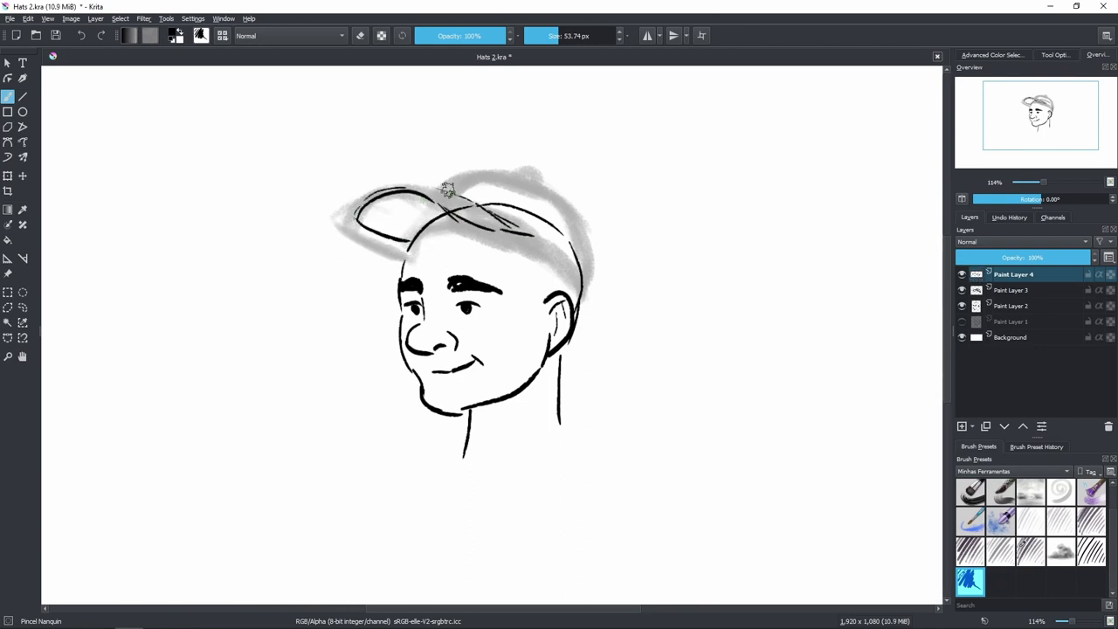
mouse_move(441, 190)
left_mouse_down()
mouse_move(505, 174)
mouse_move(479, 173)
left_mouse_up()
key("ctrl+z")
left_click_drag(486, 173, 543, 194)
key("ctrl+z")
key("ctrl+z")
Ink the cap's rounded crown, back edge, lower band edge, top button and panel seams.
mouse_move(444, 187)
left_mouse_down()
mouse_move(480, 170)
mouse_move(546, 188)
left_mouse_up()
mouse_move(560, 192)
left_mouse_down()
mouse_move(588, 242)
mouse_move(591, 274)
left_mouse_up()
left_click_drag(533, 235, 582, 295)
mouse_move(523, 175)
left_mouse_down()
mouse_move(545, 186)
mouse_move(519, 224)
left_mouse_up()
left_click_drag(555, 188, 563, 255)
left_click_drag(470, 186, 509, 174)
Hide the cap sketch layer and examine the inked cap on the head.
scroll(614, 269, "down", 3)
left_click(962, 290)
left_click_drag(661, 293, 654, 277)
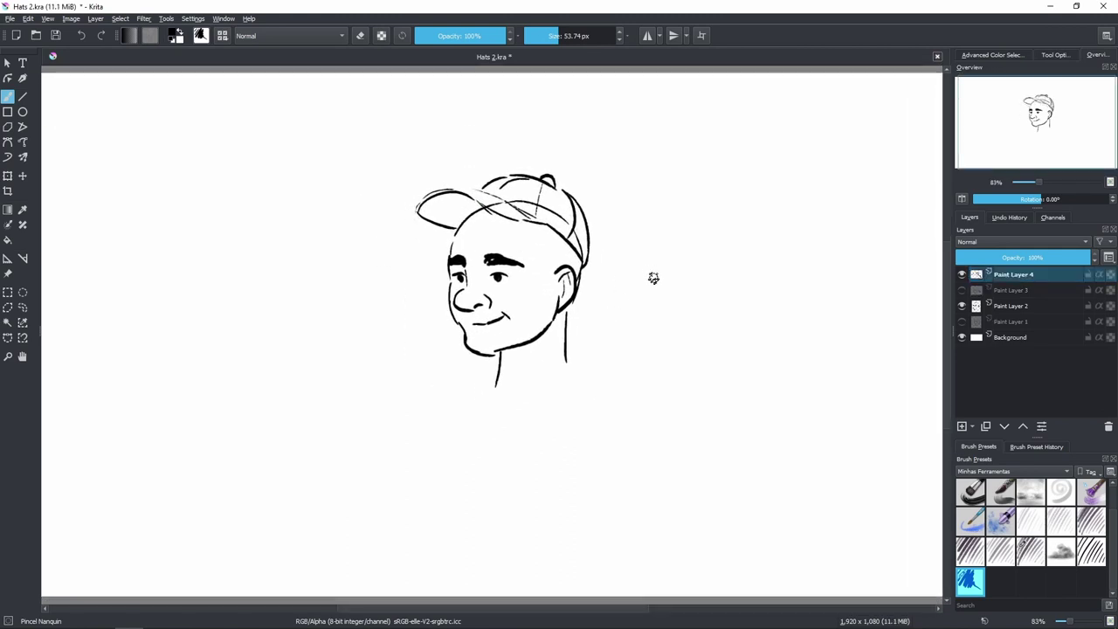
scroll(654, 288, "up", 2)
scroll(632, 286, "down", 2)
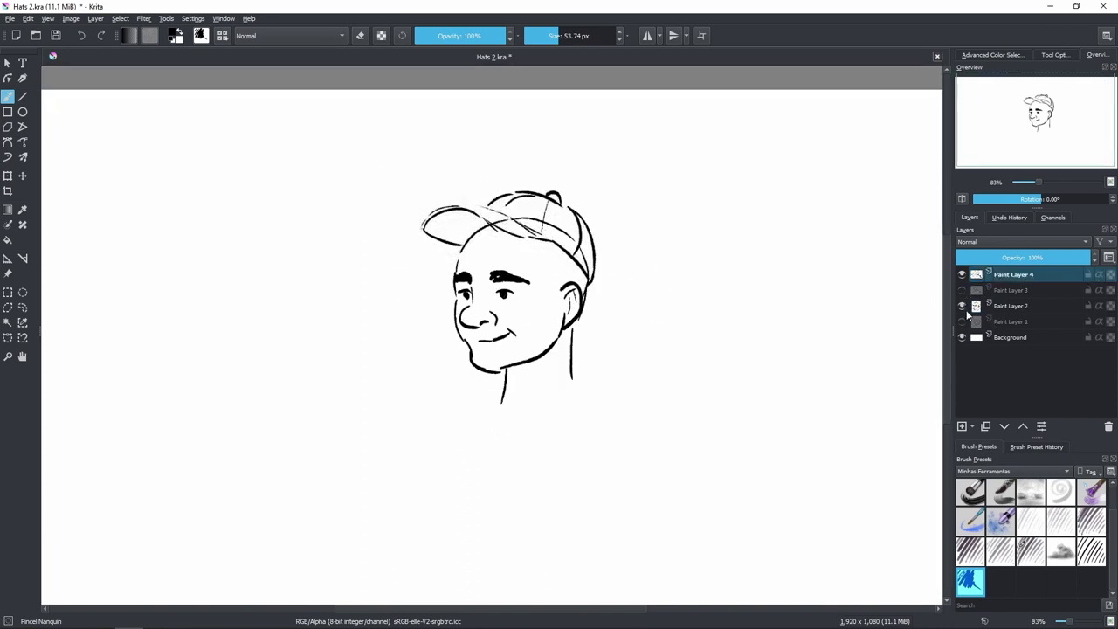
left_click_drag(609, 313, 653, 273)
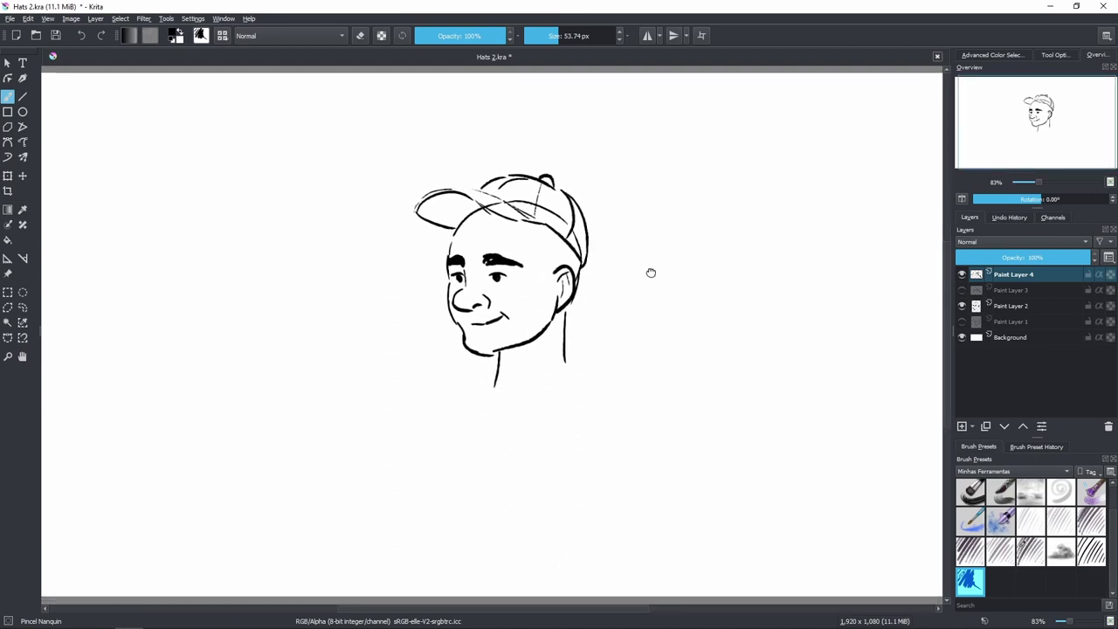
left_click_drag(634, 311, 630, 290)
left_click_drag(608, 253, 615, 289)
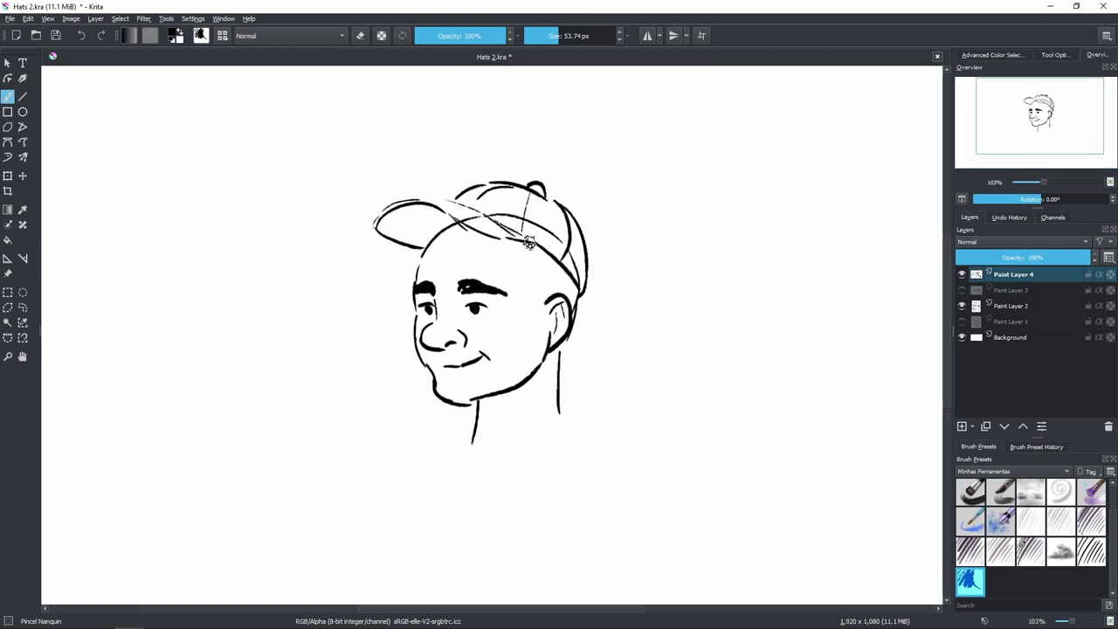
Try erasing the skull line inside the cap on Paint Layer 2, and undo the erasing.
left_click(975, 308)
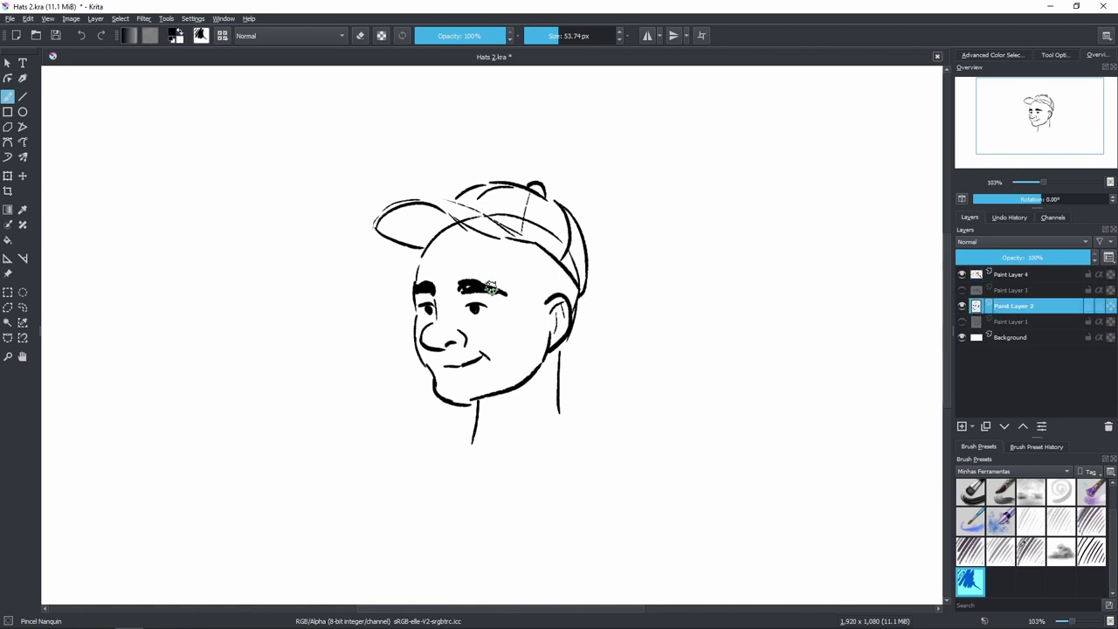
left_click(360, 36)
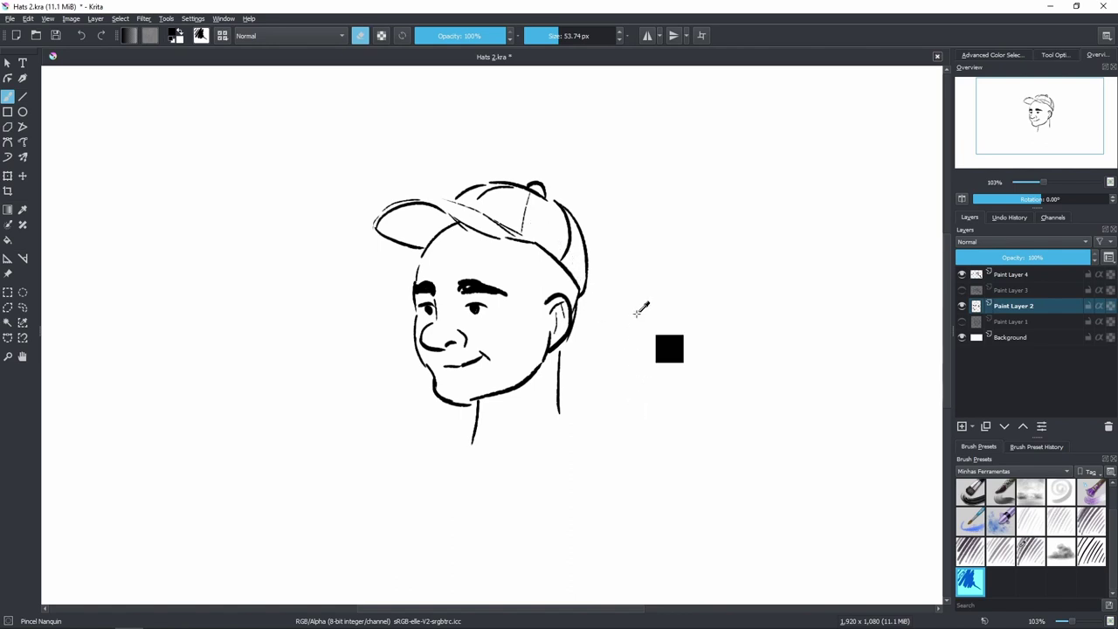
left_click_drag(636, 299, 676, 368)
scroll(647, 402, "up", 1)
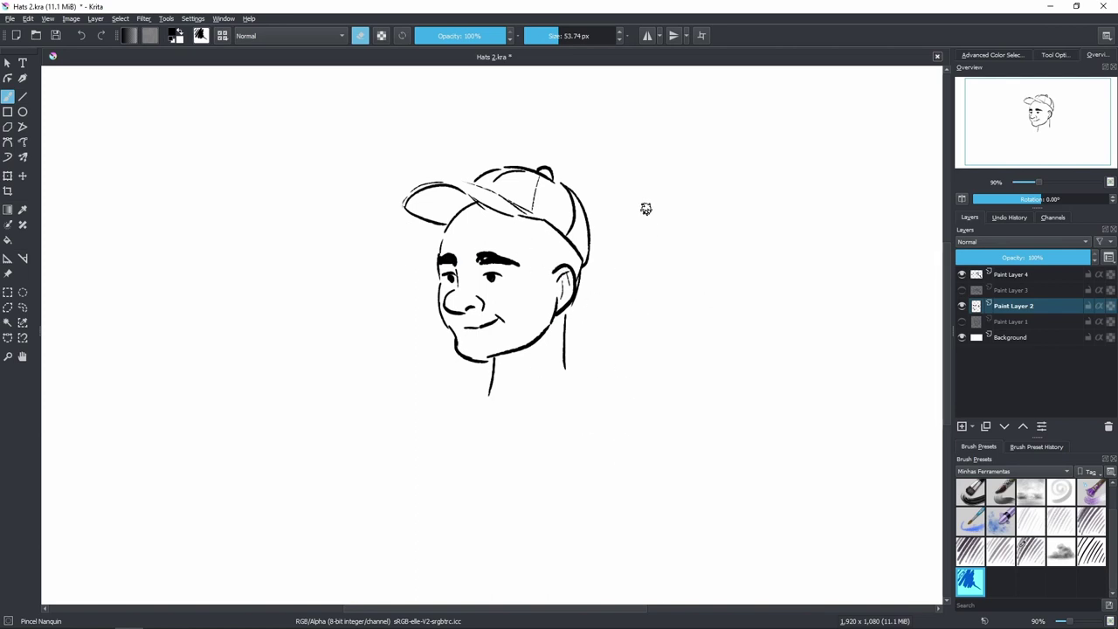
key("ctrl+z")
key("ctrl+z")
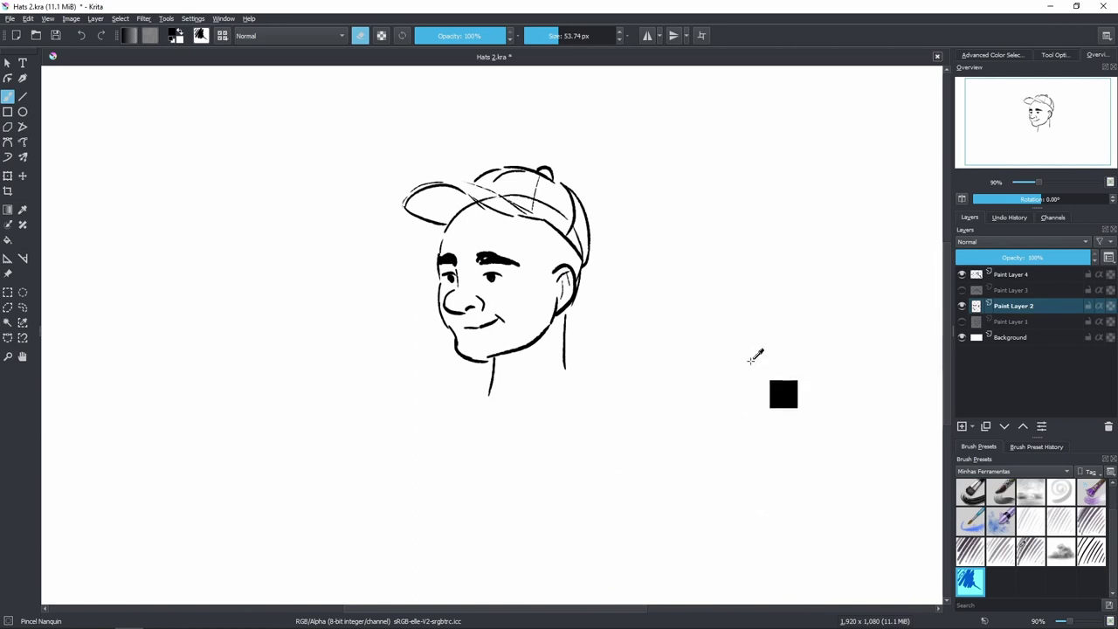
Move the inked cap on Paint Layer 4 off the head to the empty area at its lower right.
left_click(1023, 274)
key("t")
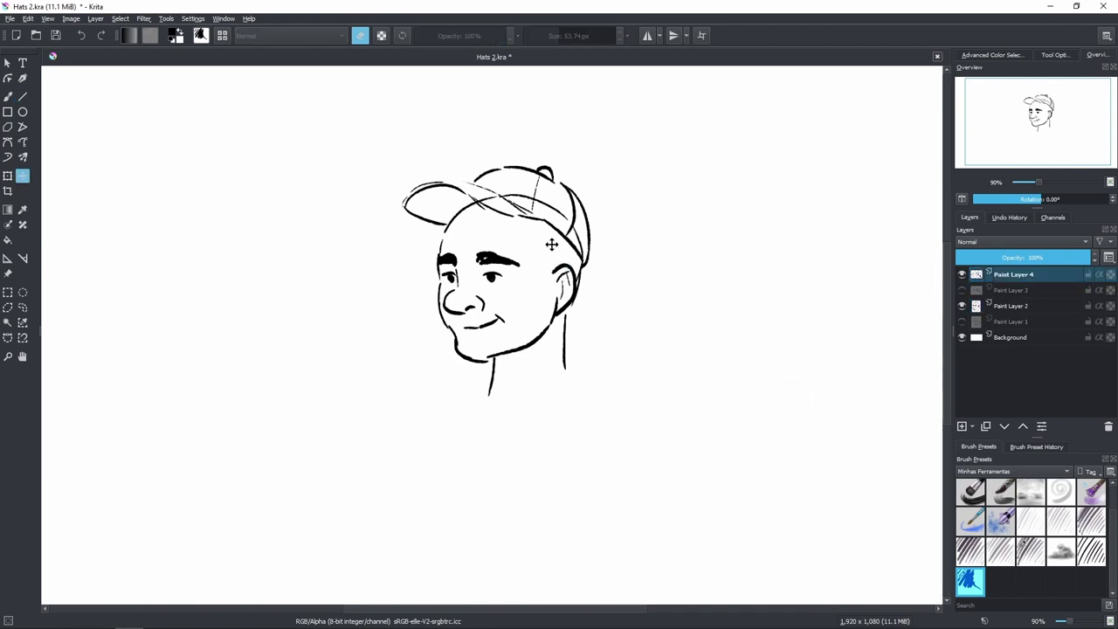
left_click_drag(540, 201, 802, 386)
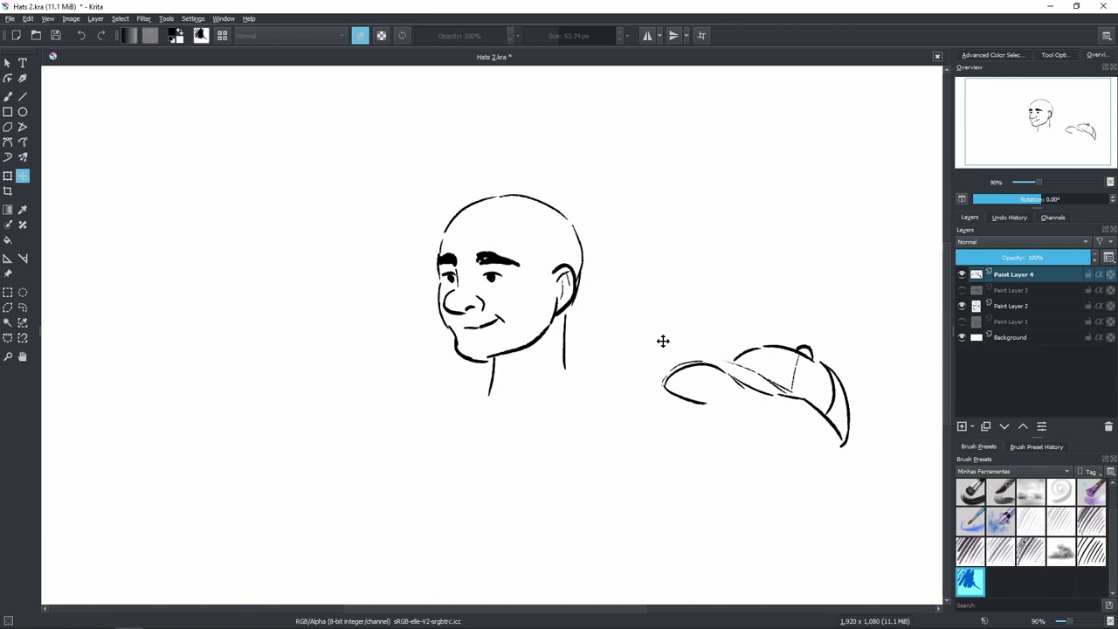
Show Paint Layer 3, clear the old cap sketch from it and set its opacity to 100%.
left_click(961, 290)
left_click(995, 290)
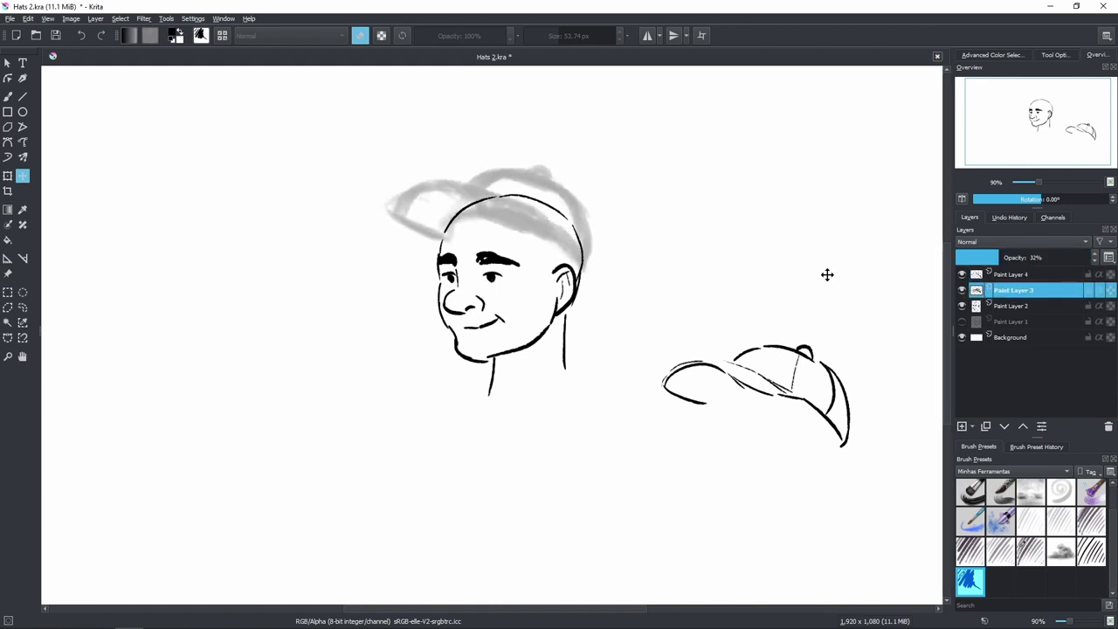
key("Delete")
left_click_drag(1021, 254, 1091, 256)
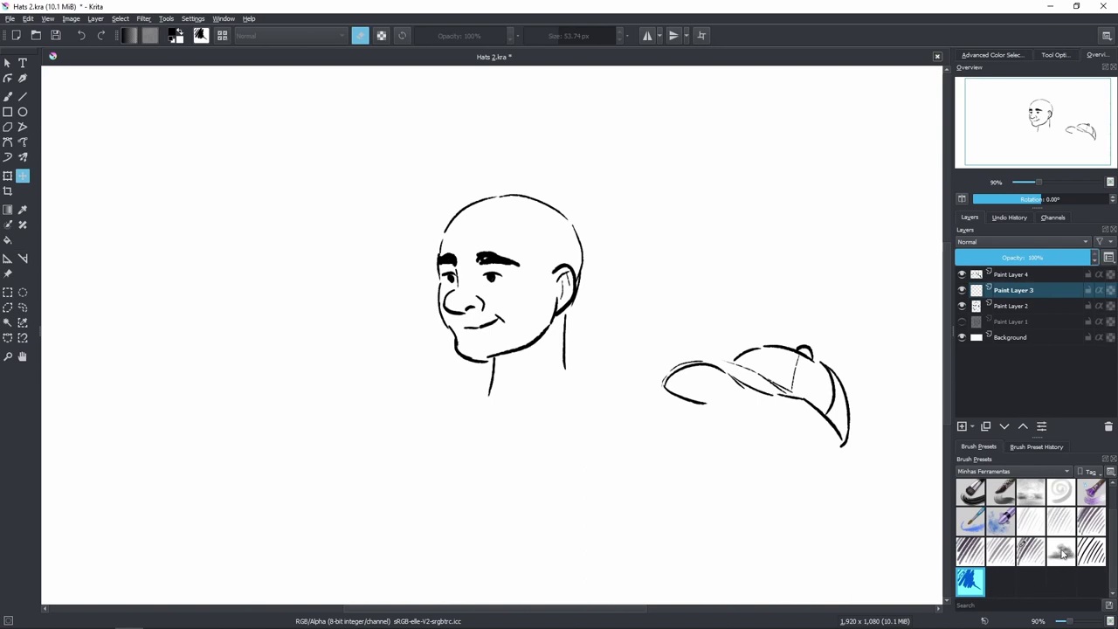
Sketch a tilted band around the head and a rounded crown above the skull with the Lápis Médio 2 brush.
left_click(1065, 558)
left_click(1029, 550)
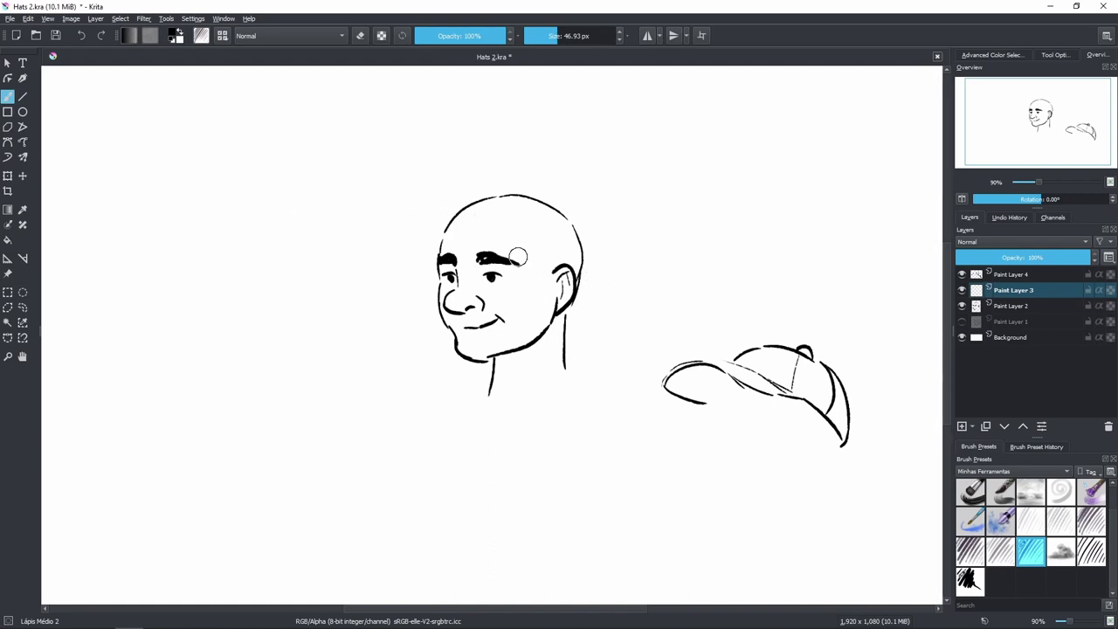
mouse_move(522, 274)
left_mouse_down()
mouse_move(450, 214)
mouse_move(575, 243)
mouse_move(544, 279)
mouse_move(458, 213)
mouse_move(569, 236)
mouse_move(506, 271)
mouse_move(462, 219)
mouse_move(450, 221)
mouse_move(498, 213)
mouse_move(451, 214)
mouse_move(557, 234)
mouse_move(464, 208)
mouse_move(592, 259)
mouse_move(536, 219)
mouse_move(573, 255)
mouse_move(457, 216)
mouse_move(563, 241)
mouse_move(548, 227)
mouse_move(575, 245)
mouse_move(460, 214)
mouse_move(572, 255)
mouse_move(598, 280)
mouse_move(533, 233)
mouse_move(597, 278)
mouse_move(418, 226)
mouse_move(524, 204)
mouse_move(552, 271)
mouse_move(429, 215)
mouse_move(620, 267)
mouse_move(503, 283)
left_mouse_up()
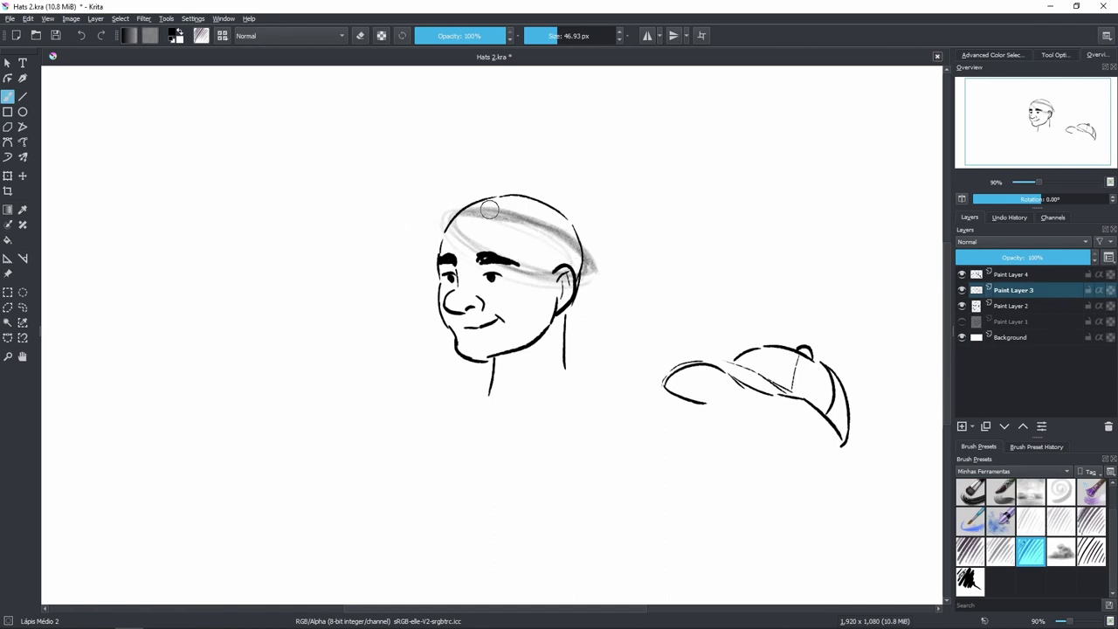
left_click_drag(454, 205, 506, 185)
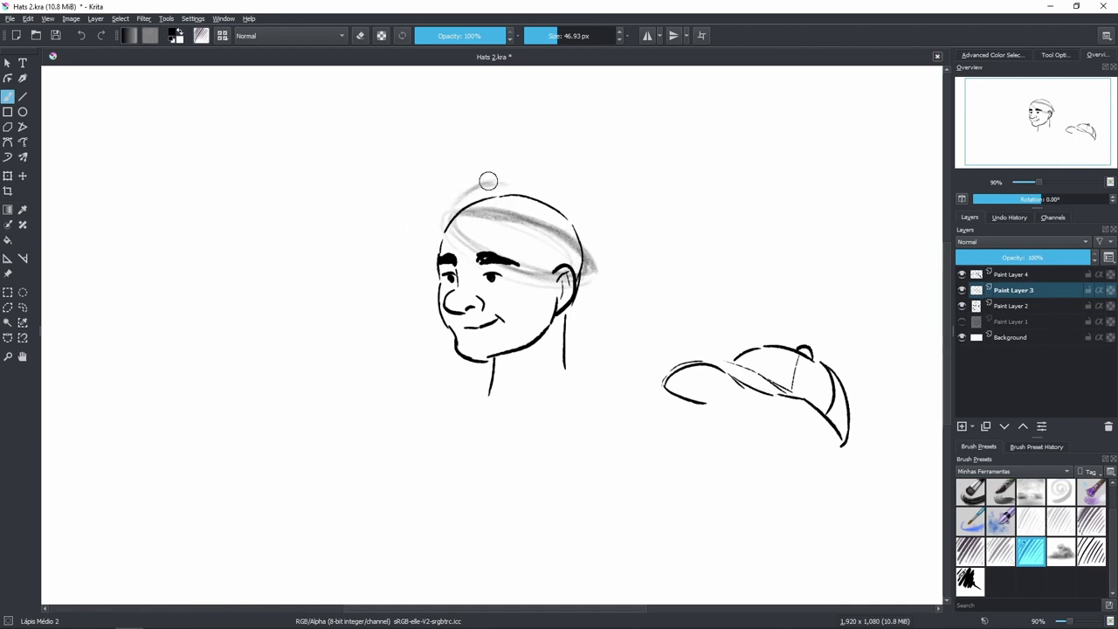
mouse_move(446, 214)
left_mouse_down()
mouse_move(589, 234)
mouse_move(494, 301)
left_mouse_up()
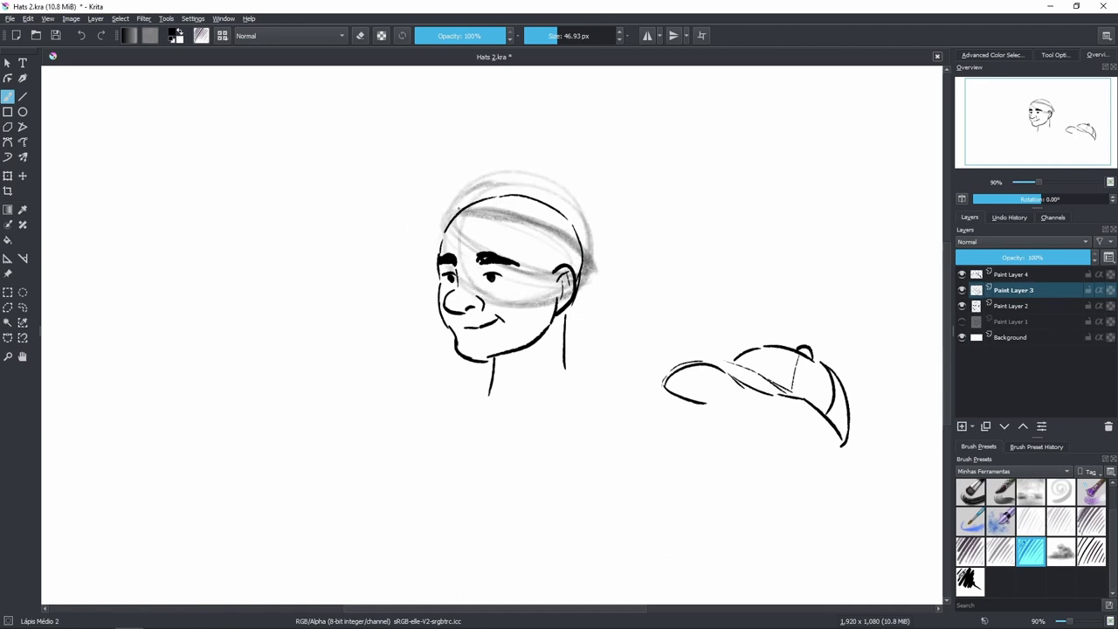
mouse_move(461, 202)
left_mouse_down()
mouse_move(529, 186)
mouse_move(579, 228)
left_mouse_up()
left_click_drag(528, 185, 594, 279)
left_click_drag(586, 220, 589, 269)
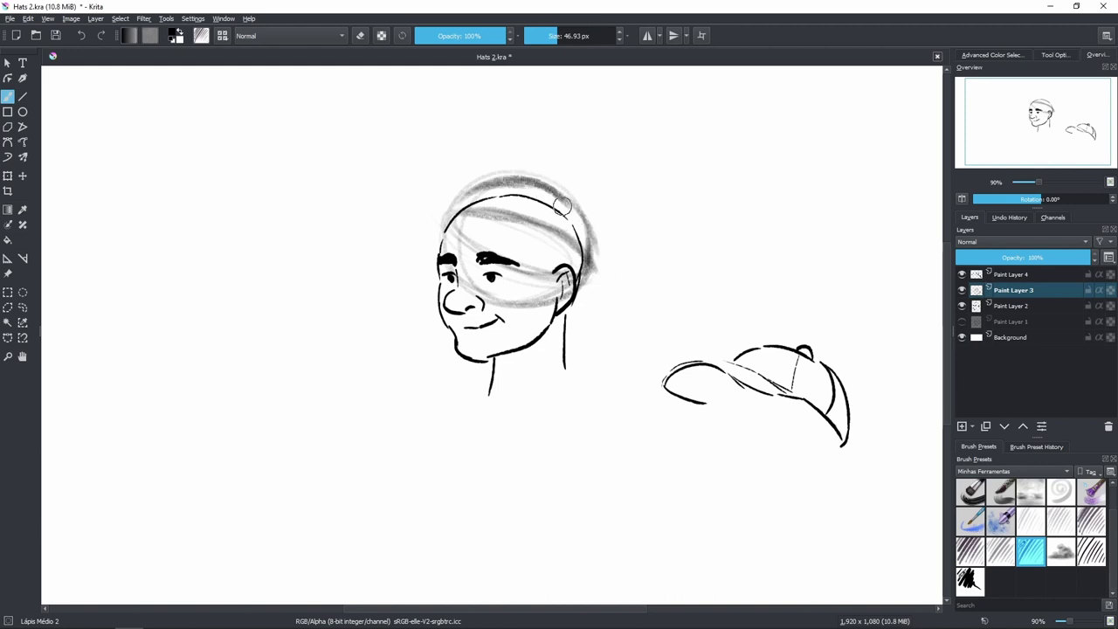
mouse_move(458, 211)
left_mouse_down()
mouse_move(580, 220)
mouse_move(497, 182)
mouse_move(470, 191)
mouse_move(561, 194)
mouse_move(591, 248)
mouse_move(592, 274)
left_mouse_up()
left_click_drag(458, 202, 616, 300)
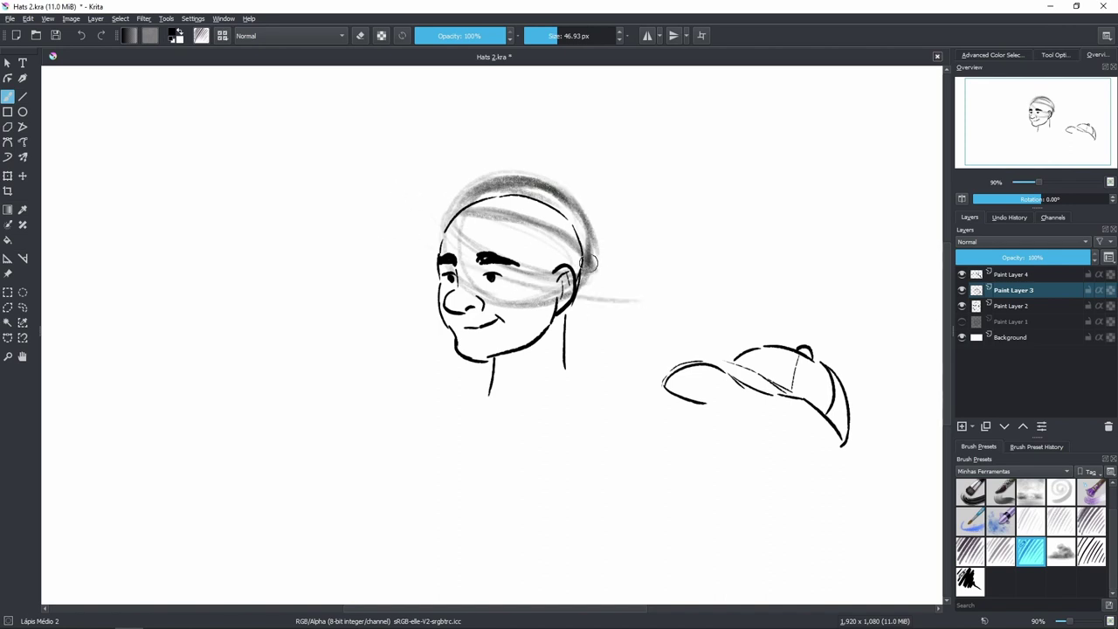
mouse_move(590, 262)
left_mouse_down()
mouse_move(401, 203)
mouse_move(603, 272)
mouse_move(557, 219)
left_mouse_up()
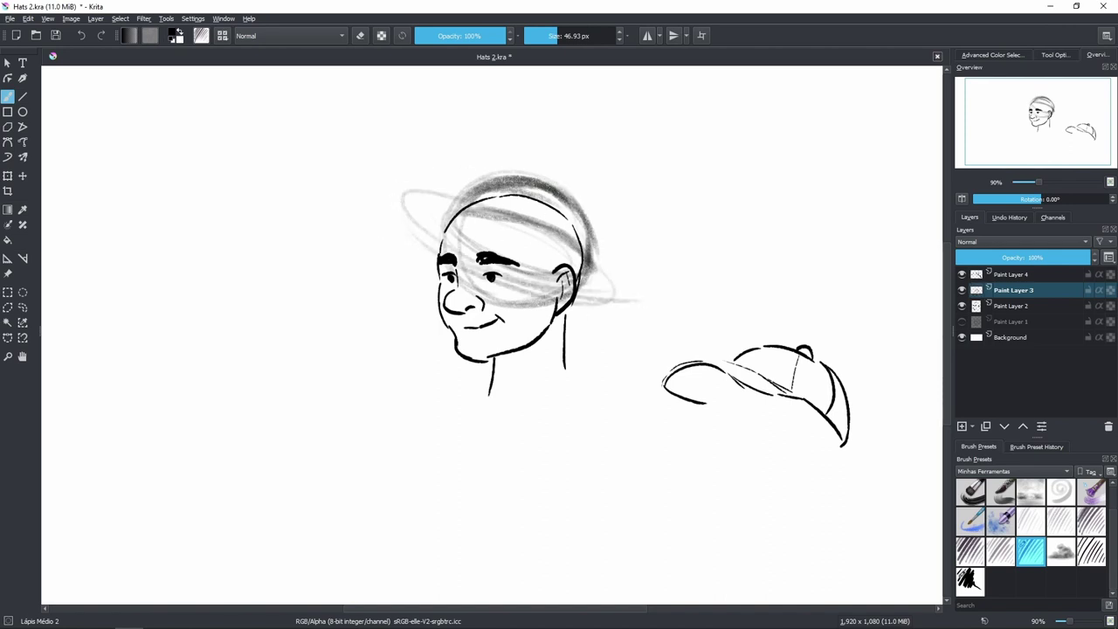
key("ctrl+z")
left_click_drag(405, 188, 651, 293)
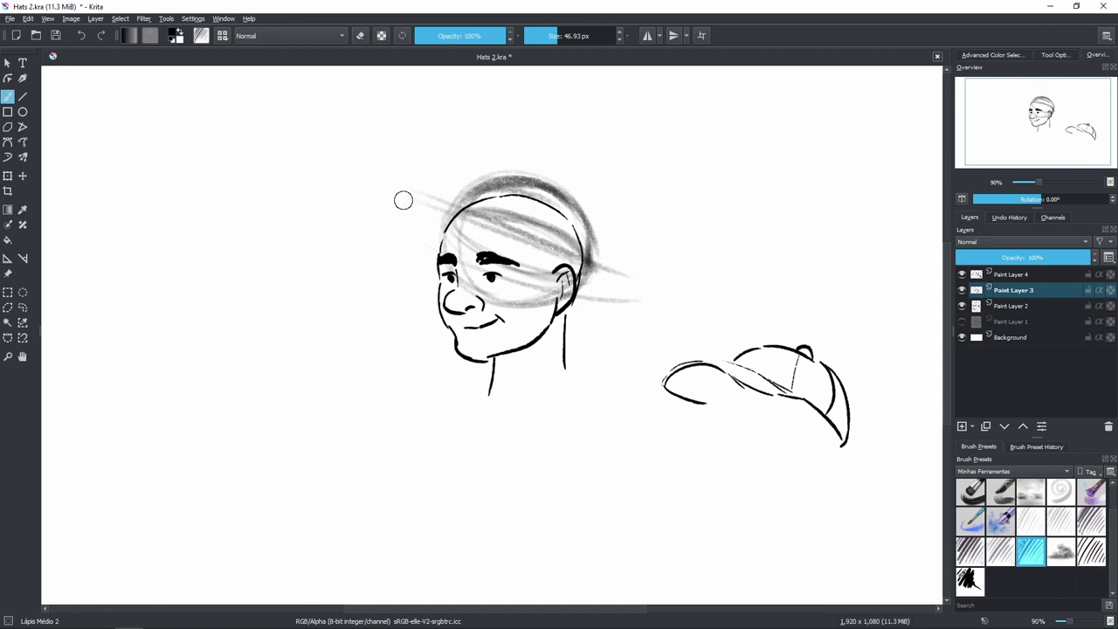
key("ctrl+z")
key("ctrl+z")
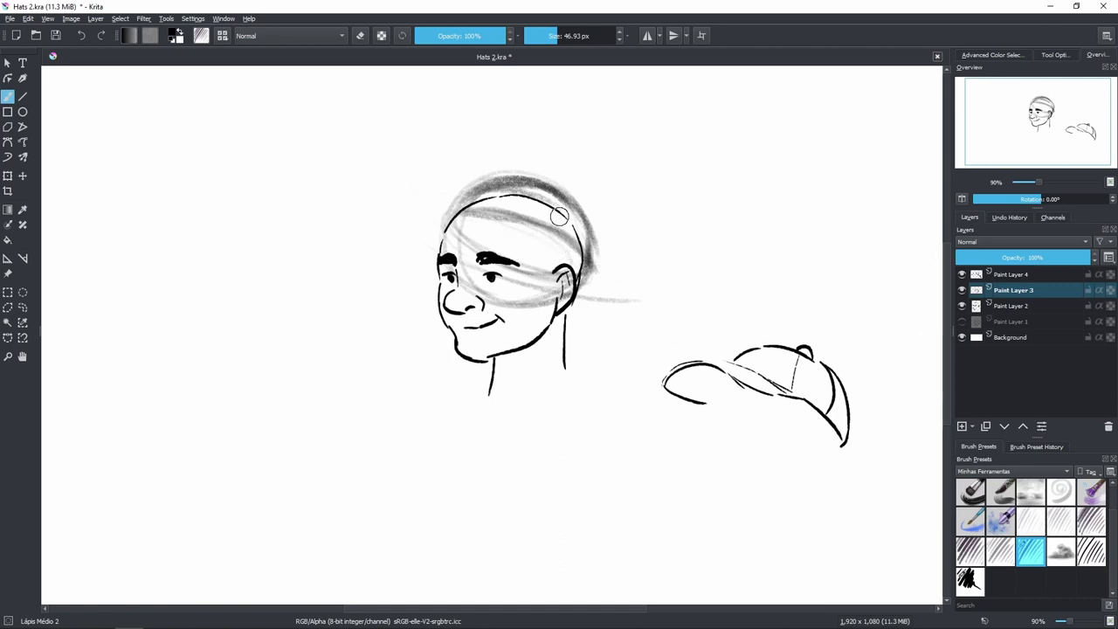
Sketch a wide, tilted elliptical brim around the head, extending past the forehead and behind the ear.
mouse_move(471, 262)
left_mouse_down()
mouse_move(636, 262)
mouse_move(580, 220)
mouse_move(418, 164)
mouse_move(605, 291)
left_mouse_up()
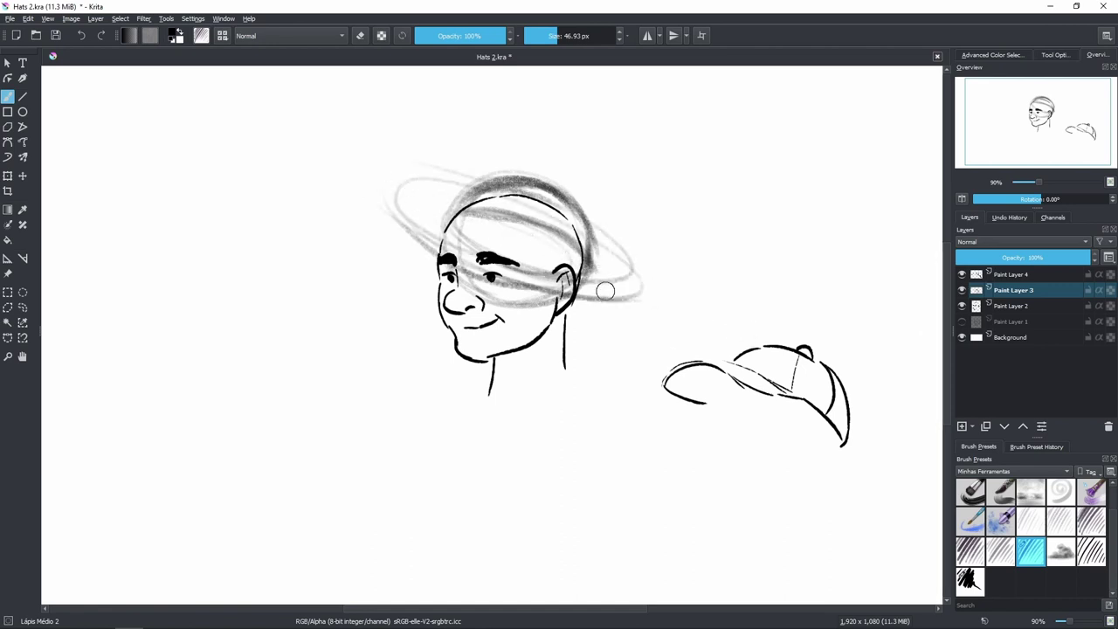
left_click_drag(396, 211, 597, 227)
left_click_drag(390, 202, 572, 293)
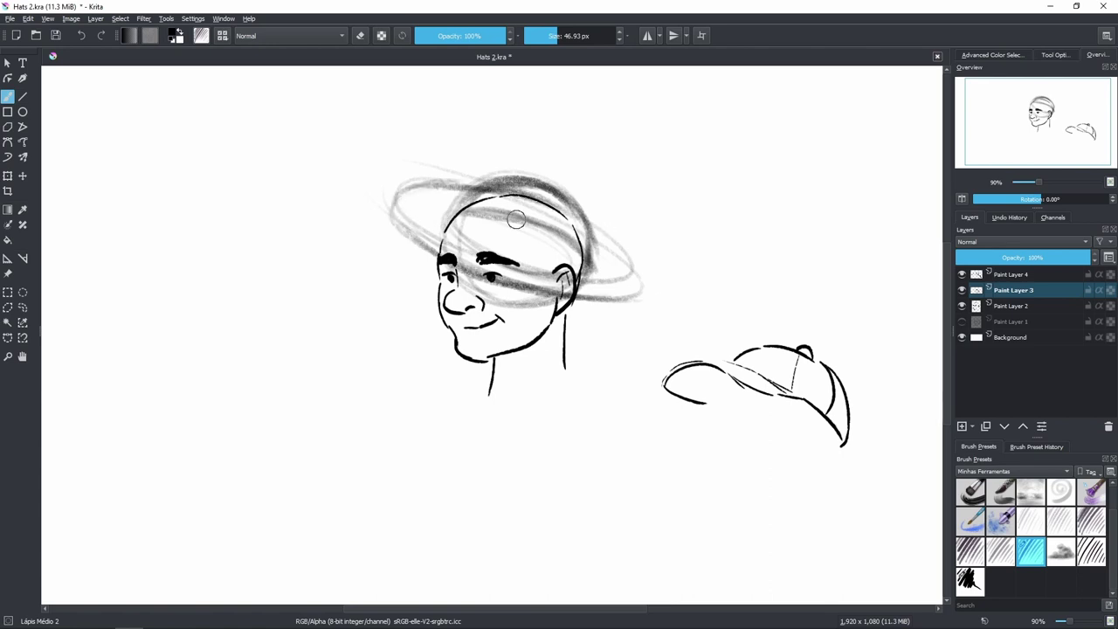
mouse_move(452, 187)
left_mouse_down()
mouse_move(636, 257)
mouse_move(658, 290)
left_mouse_up()
left_click_drag(582, 294, 646, 281)
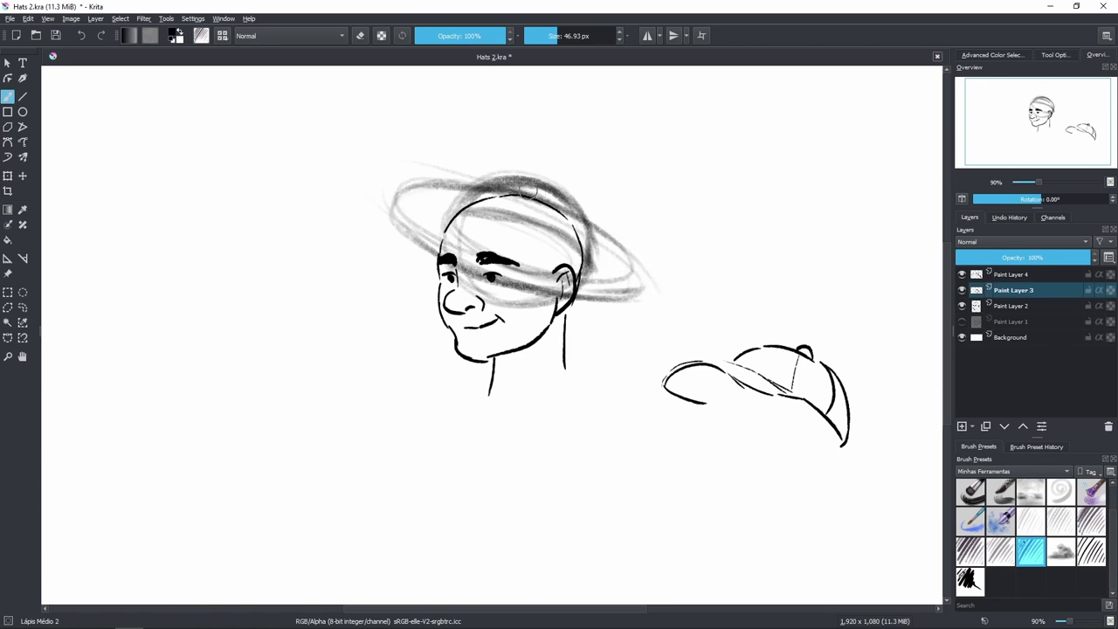
Darken the brim's upper edge from the front tip, across the crown, to the back of the head.
left_click_drag(529, 194, 644, 262)
left_click_drag(593, 222, 660, 290)
mouse_move(459, 183)
left_mouse_down()
mouse_move(404, 208)
mouse_move(485, 186)
left_mouse_up()
left_click_drag(407, 199, 568, 222)
left_click_drag(451, 191, 659, 285)
left_click_drag(569, 223, 616, 295)
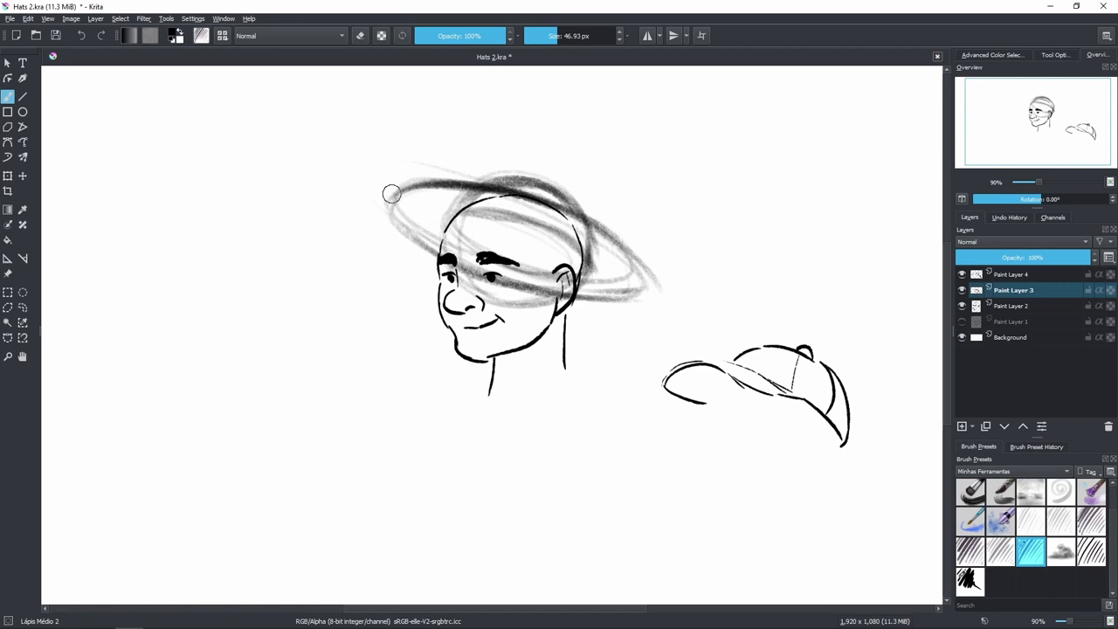
Erase the hat construction lines that cross the face and ear.
left_click_drag(499, 288, 573, 274)
key("e")
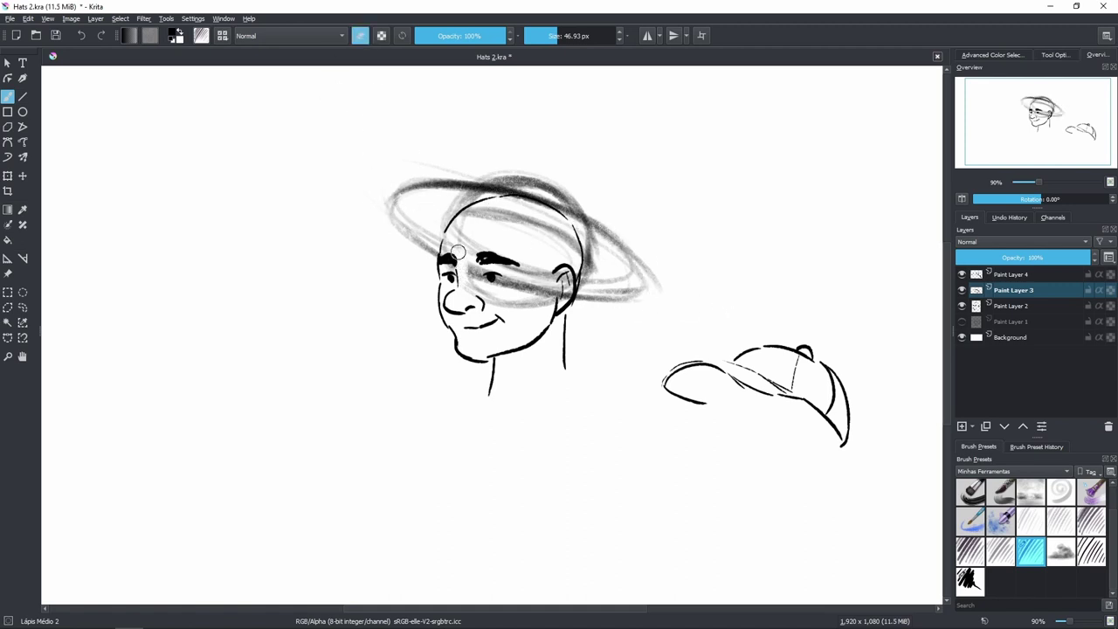
mouse_move(458, 252)
left_mouse_down()
mouse_move(448, 241)
mouse_move(462, 236)
mouse_move(480, 275)
mouse_move(473, 240)
mouse_move(492, 314)
mouse_move(514, 292)
mouse_move(527, 245)
mouse_move(548, 310)
mouse_move(569, 277)
mouse_move(565, 258)
left_mouse_up()
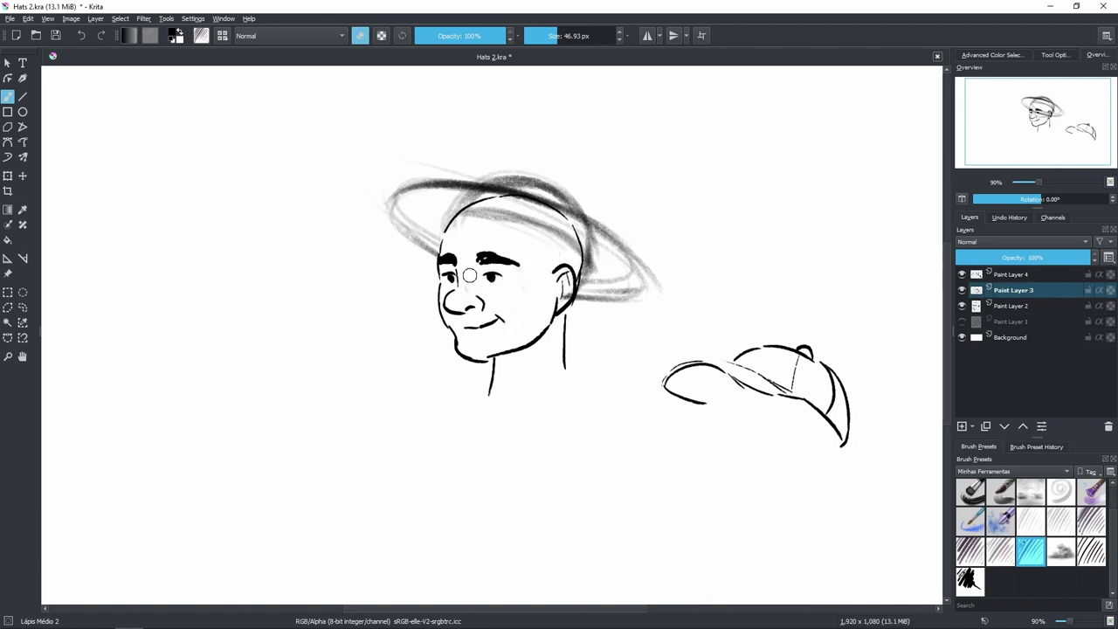
Lower Paint Layer 3's opacity to 32% and set up the Pincel Nanquin brush on Paint Layer 4.
left_click(1015, 277)
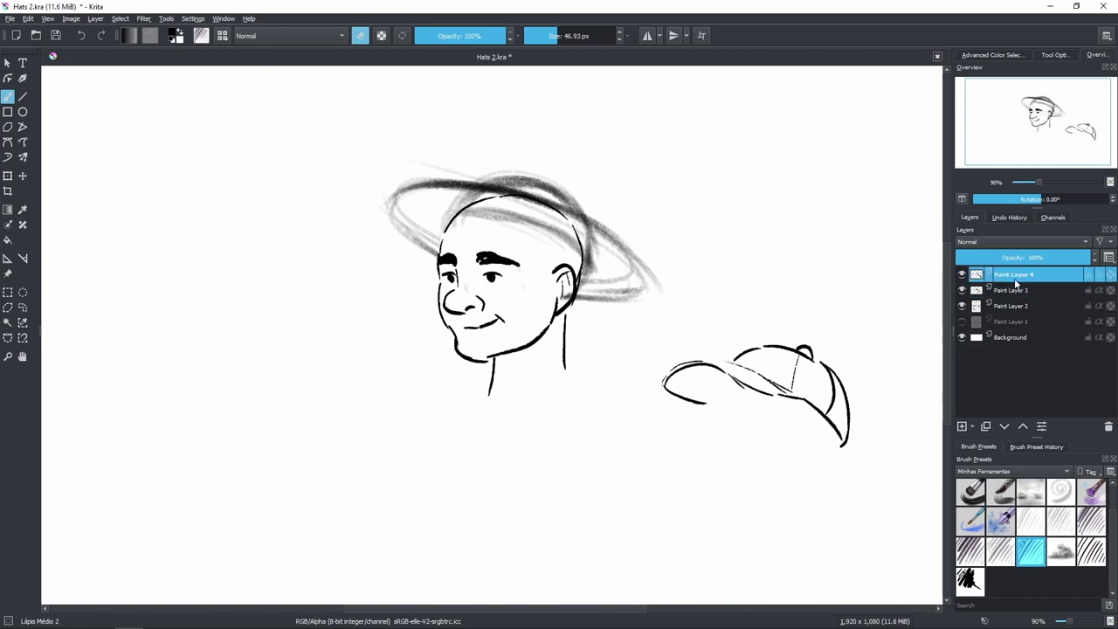
left_click(978, 585)
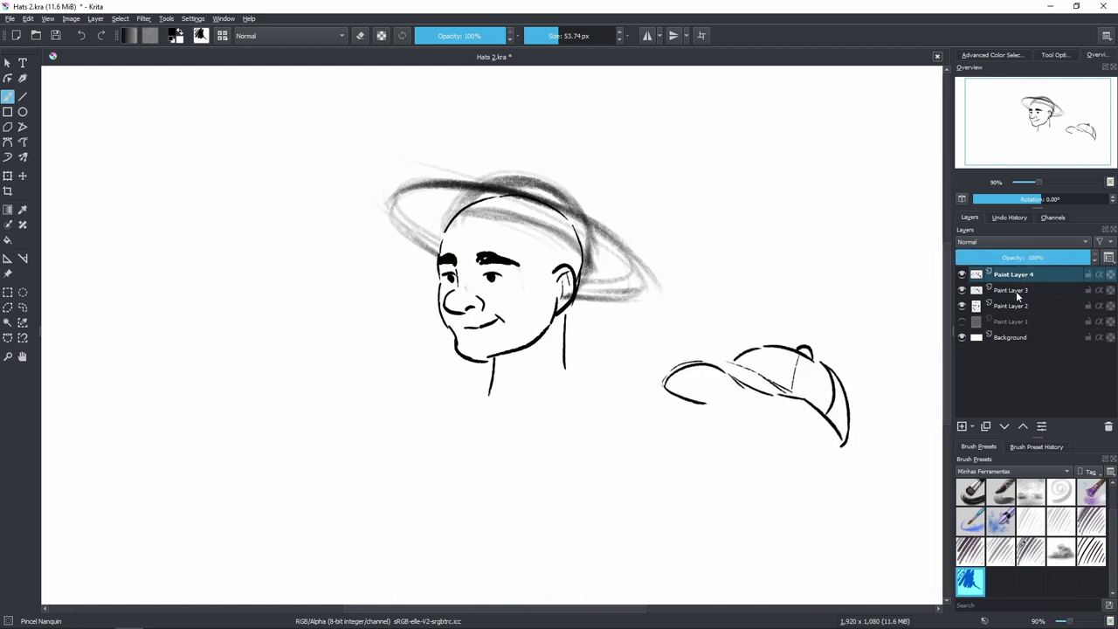
left_click(1013, 290)
left_click(998, 257)
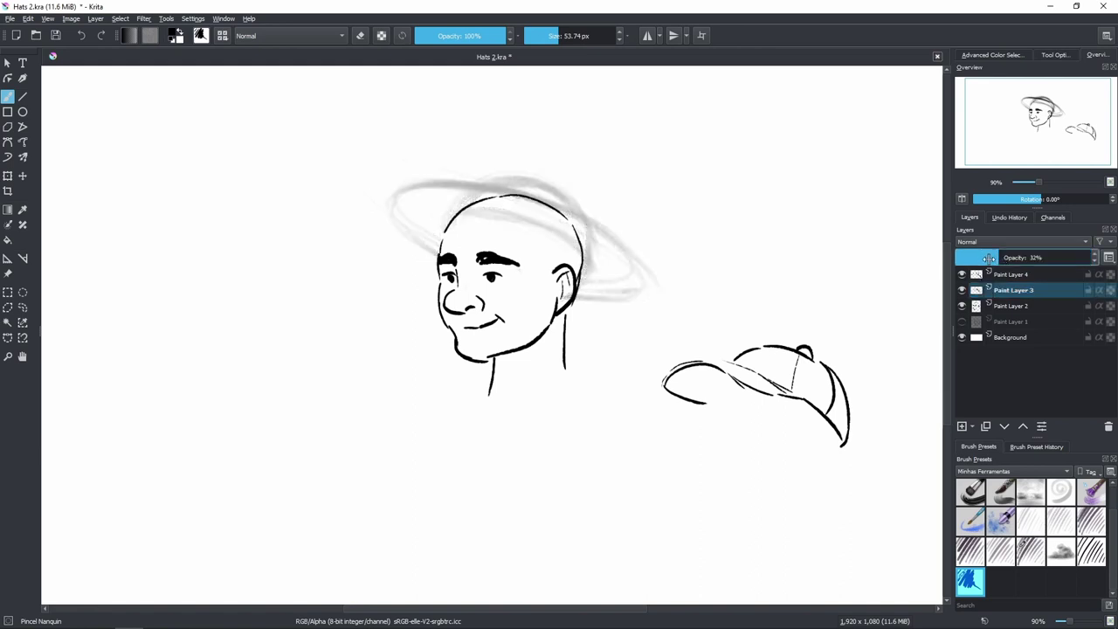
left_click(1029, 275)
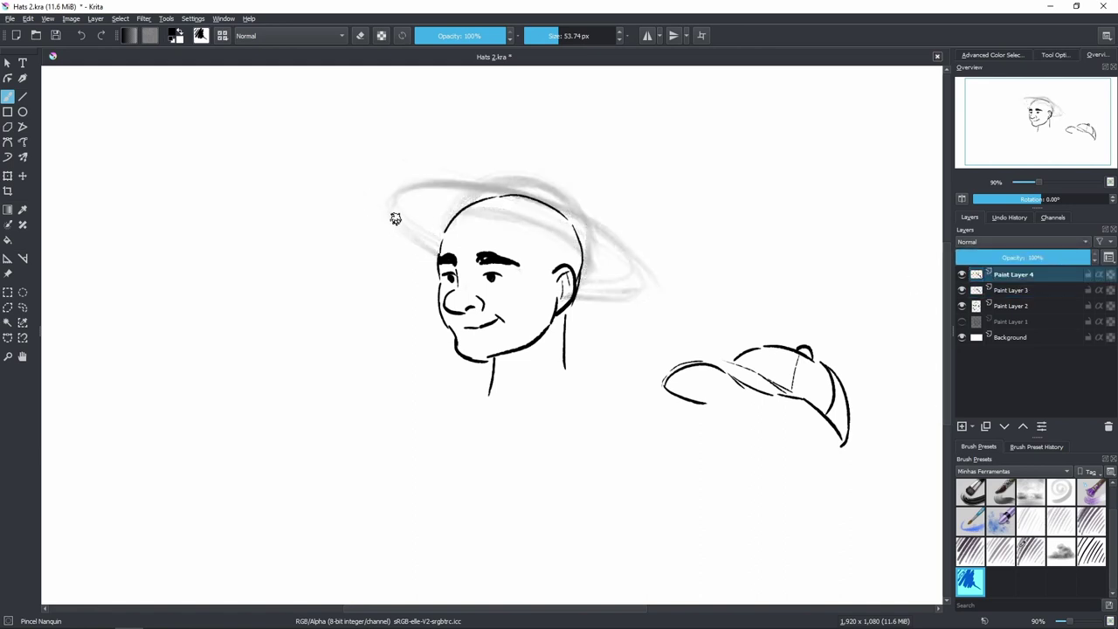
Ink the brim's front tip, its upper edge across the crown, and the inner line curving over the forehead on Paint Layer 4.
left_click_drag(390, 210, 441, 248)
left_click_drag(427, 181, 578, 210)
key("ctrl+z")
left_click_drag(416, 182, 568, 217)
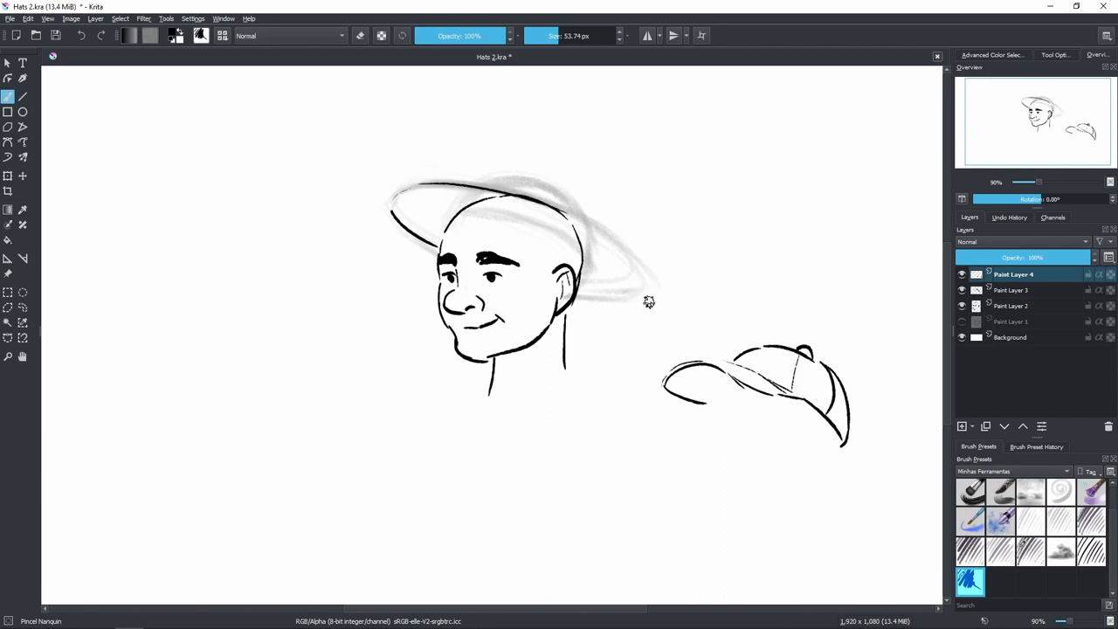
left_click_drag(450, 210, 580, 249)
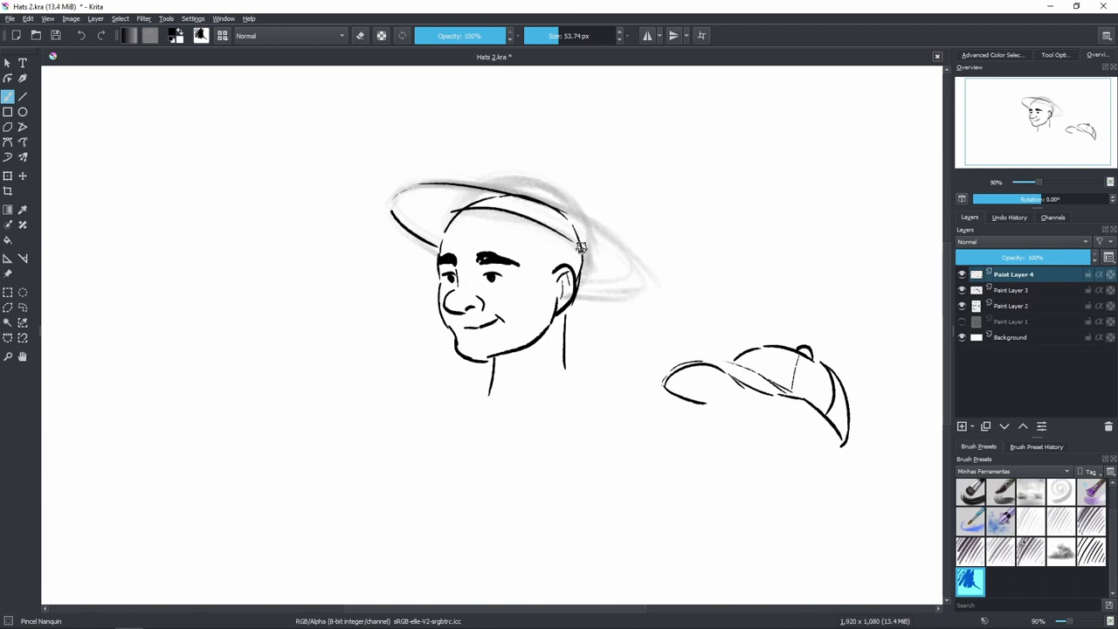
key("ctrl+z")
left_click_drag(446, 212, 576, 247)
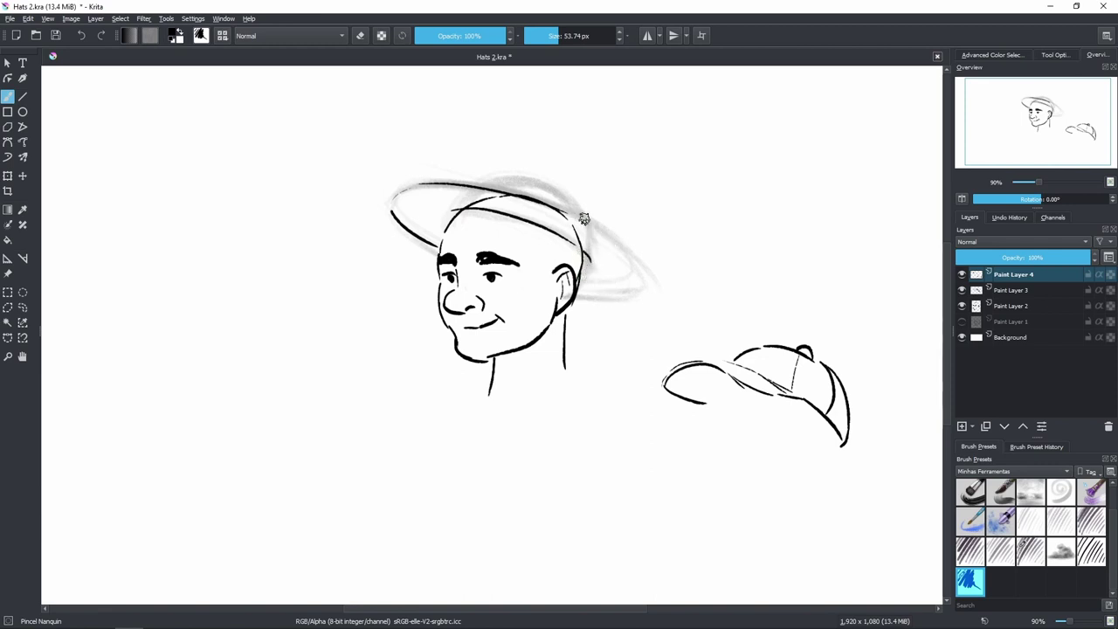
Ink the back of the brim as a rounded curve sweeping behind the head to the ear.
left_click_drag(572, 217, 645, 278)
key("ctrl+z")
left_click_drag(589, 227, 604, 295)
left_click_drag(622, 299, 584, 294)
left_click_drag(443, 262, 598, 292)
key("ctrl+z")
key("ctrl+z")
Ink the rounded dome of the hat's crown and the curved band line along its base.
left_click_drag(481, 186, 592, 242)
key("ctrl+z")
left_click_drag(481, 186, 592, 241)
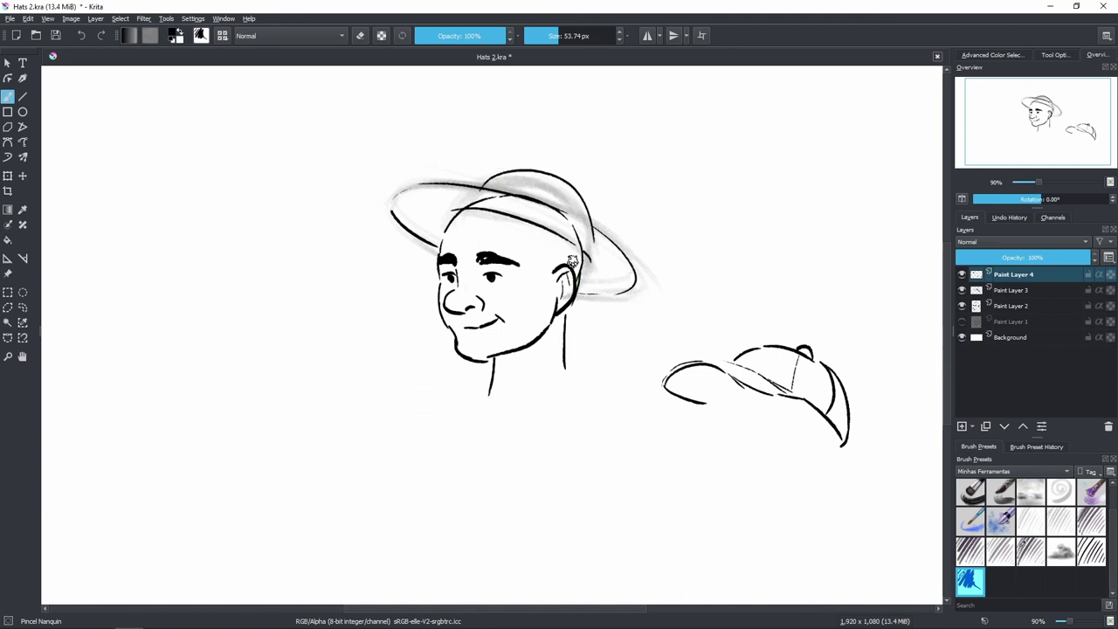
key("ctrl+z")
left_click_drag(477, 185, 585, 262)
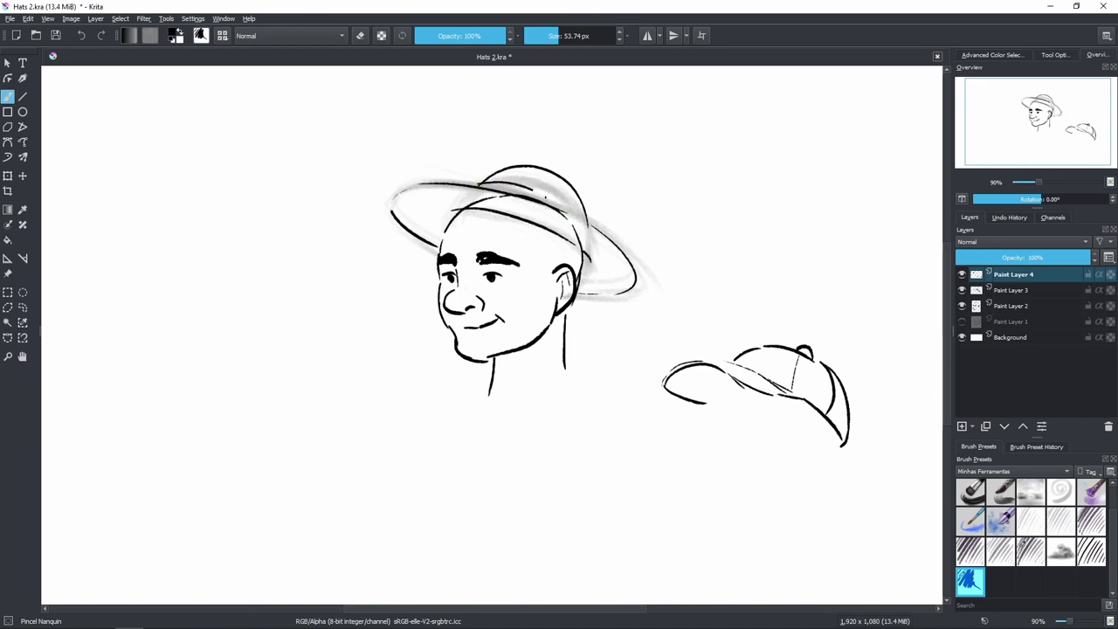
key("ctrl+z")
left_click_drag(480, 185, 583, 215)
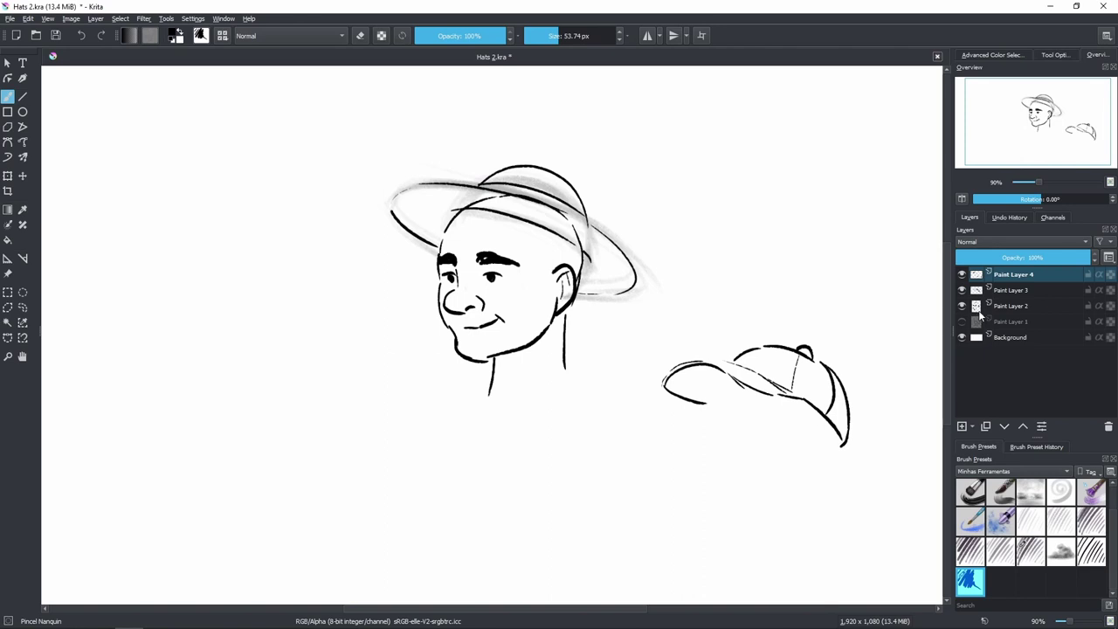
Clear the grey hat sketch from Paint Layer 3, then make Paint Layer 2 active with eraser mode on.
left_click(978, 308)
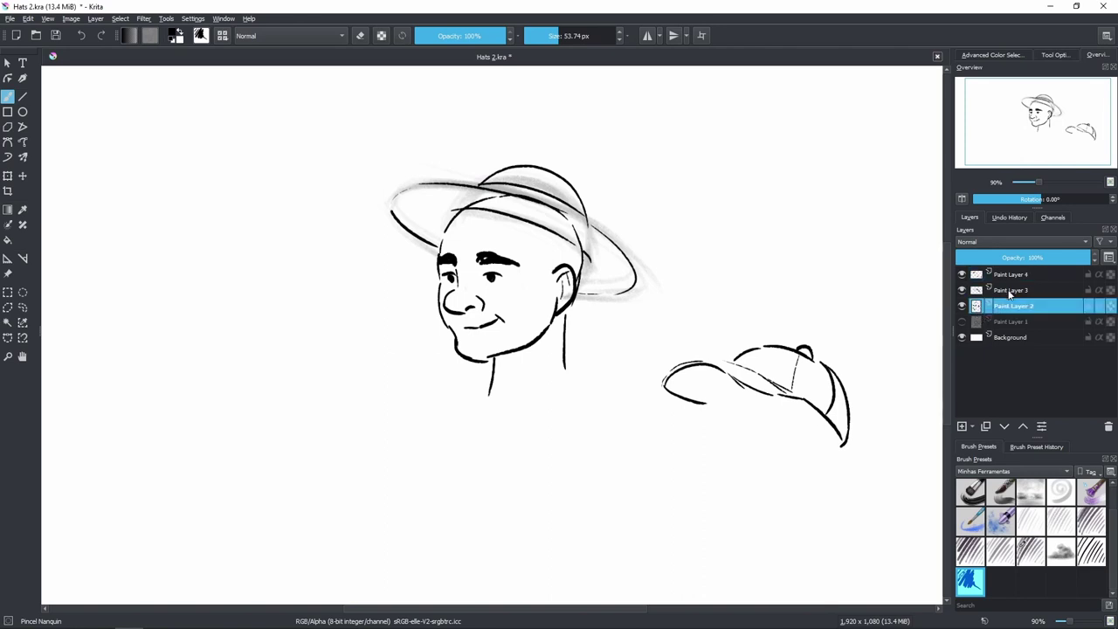
left_click(1012, 293)
key("Delete")
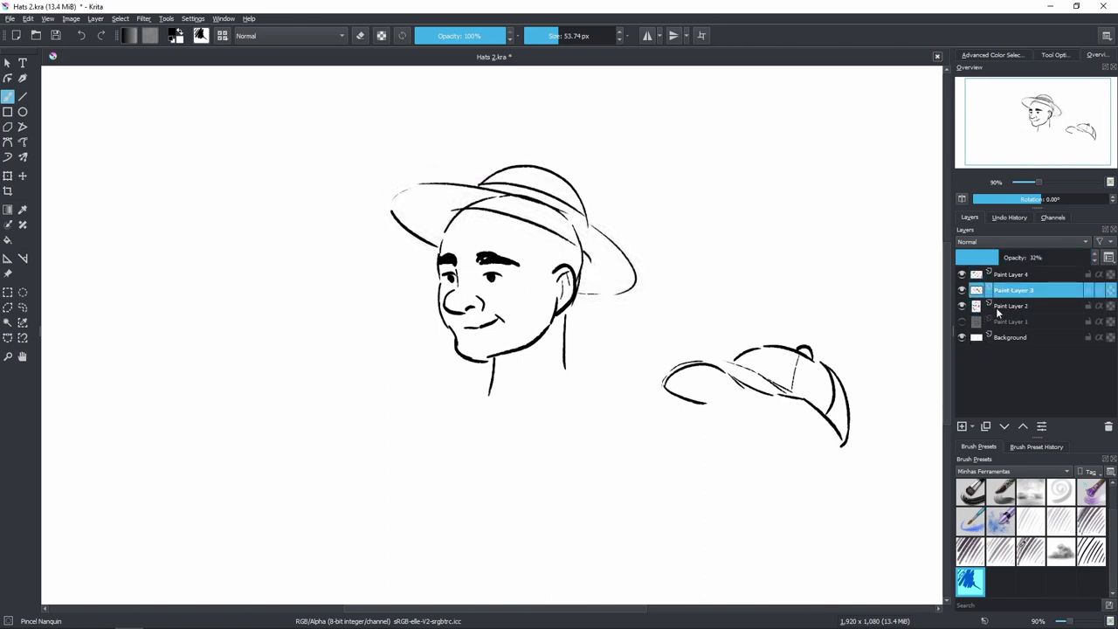
left_click(988, 306)
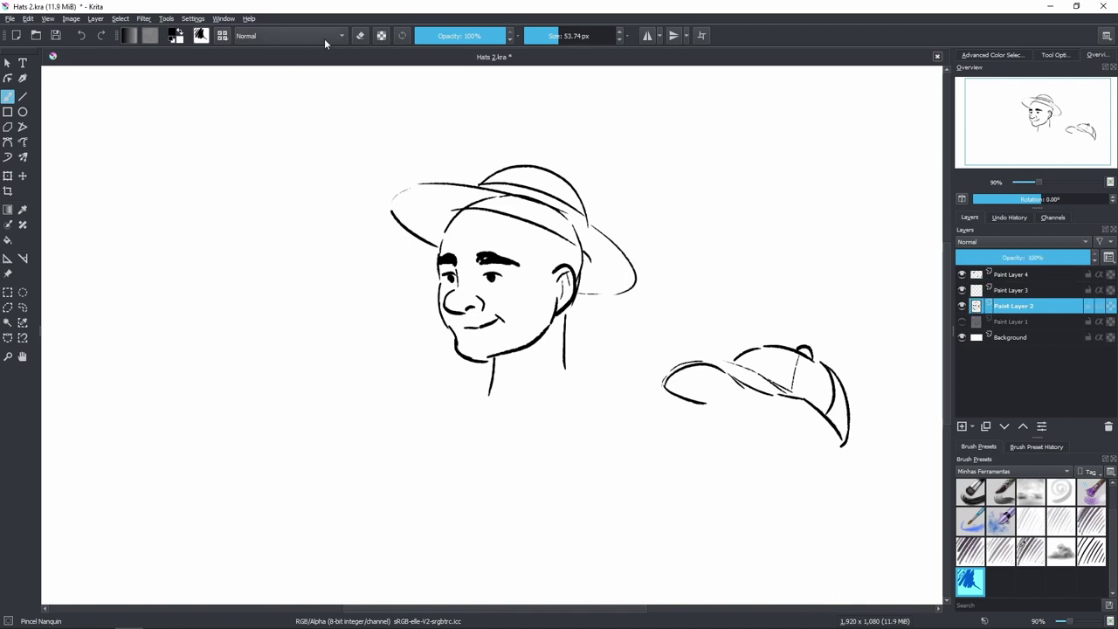
left_click(358, 36)
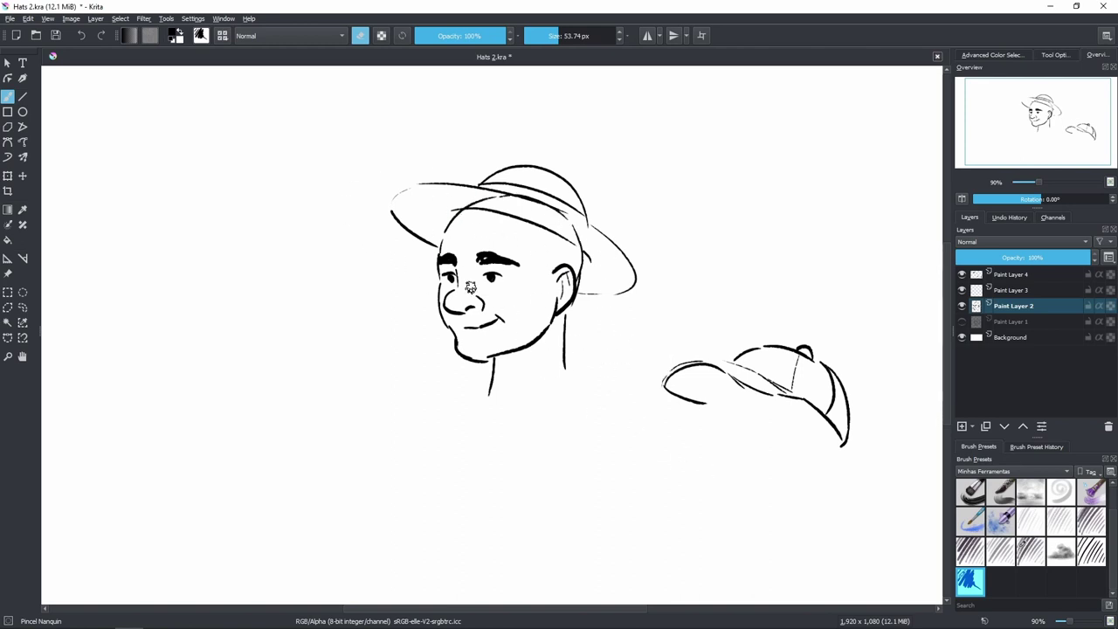
Select the inked wide-brimmed hat on Paint Layer 4, move it off the head to below the cap, and deselect it.
left_click(1012, 276)
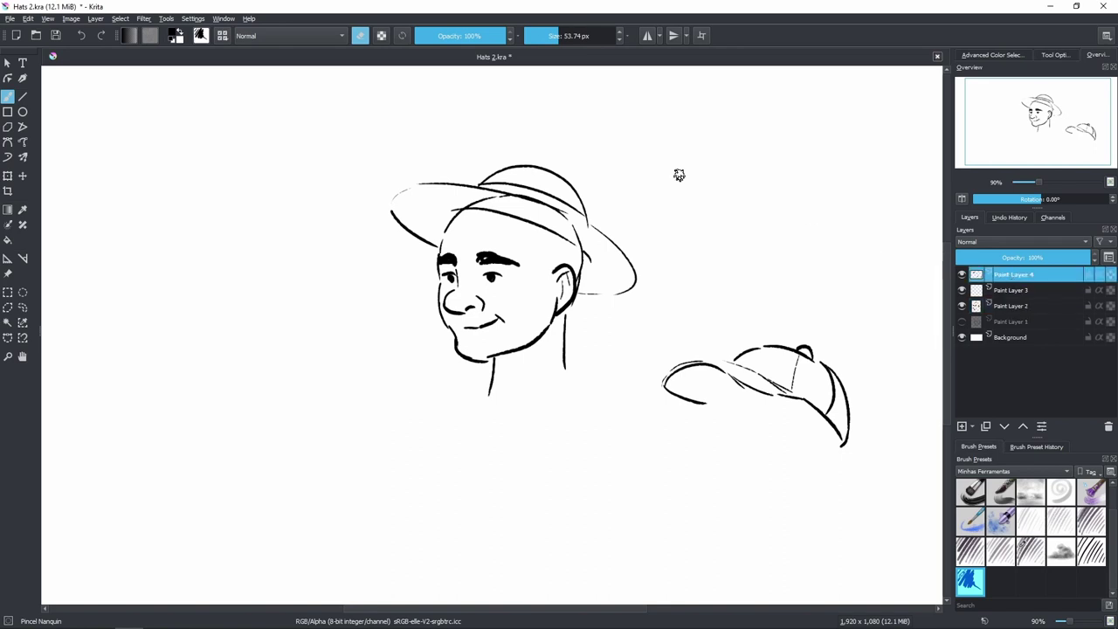
left_click(8, 292)
left_click_drag(319, 109, 648, 318)
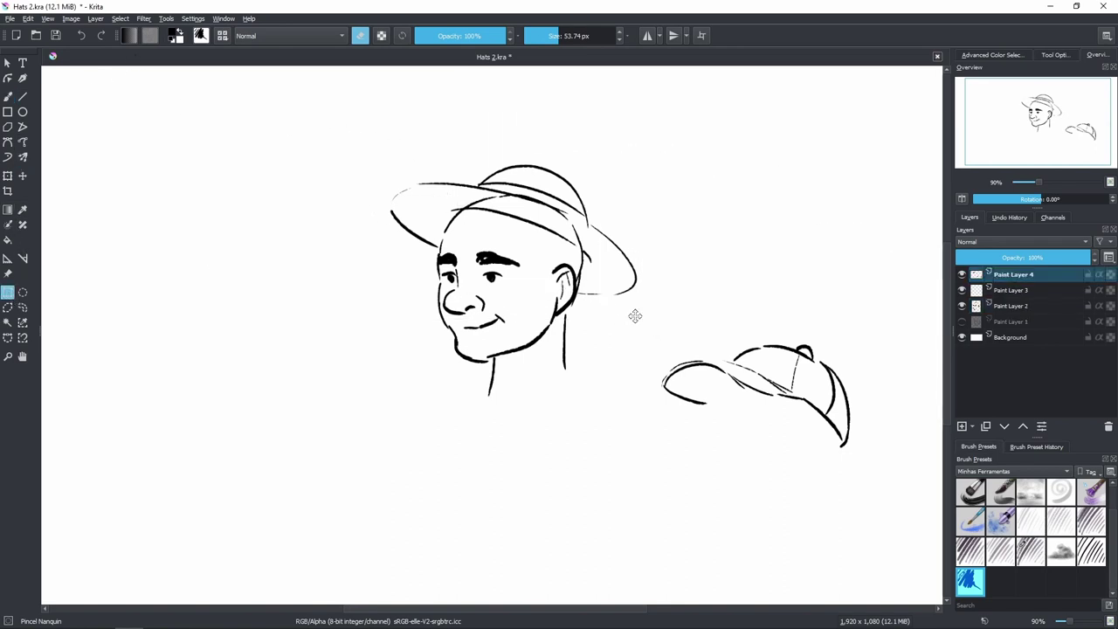
key("m")
left_click_drag(541, 218, 705, 492)
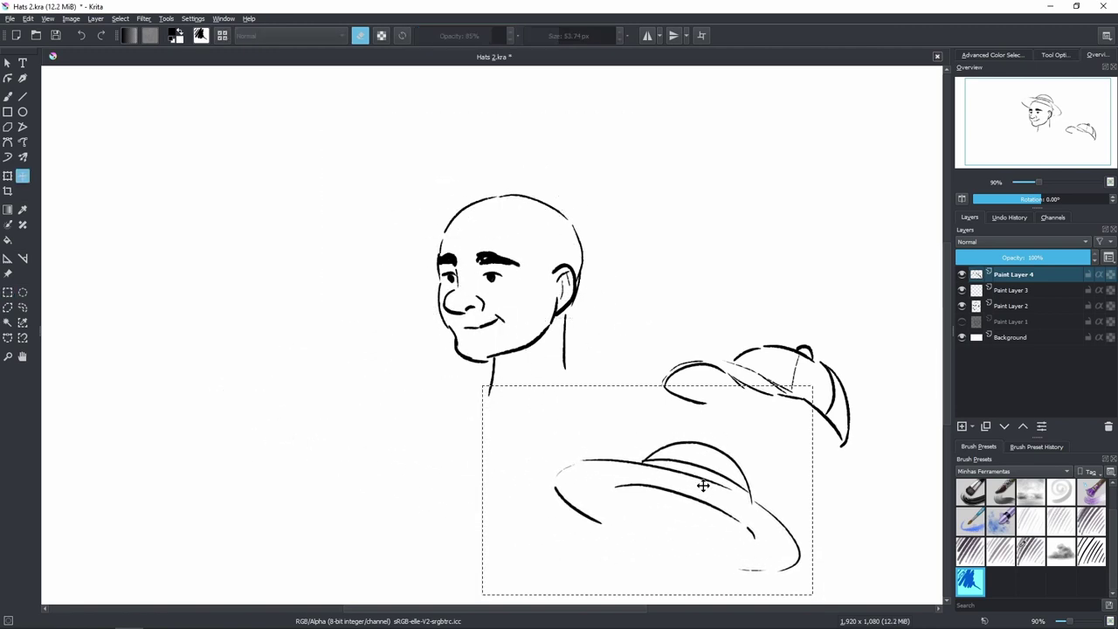
key("b")
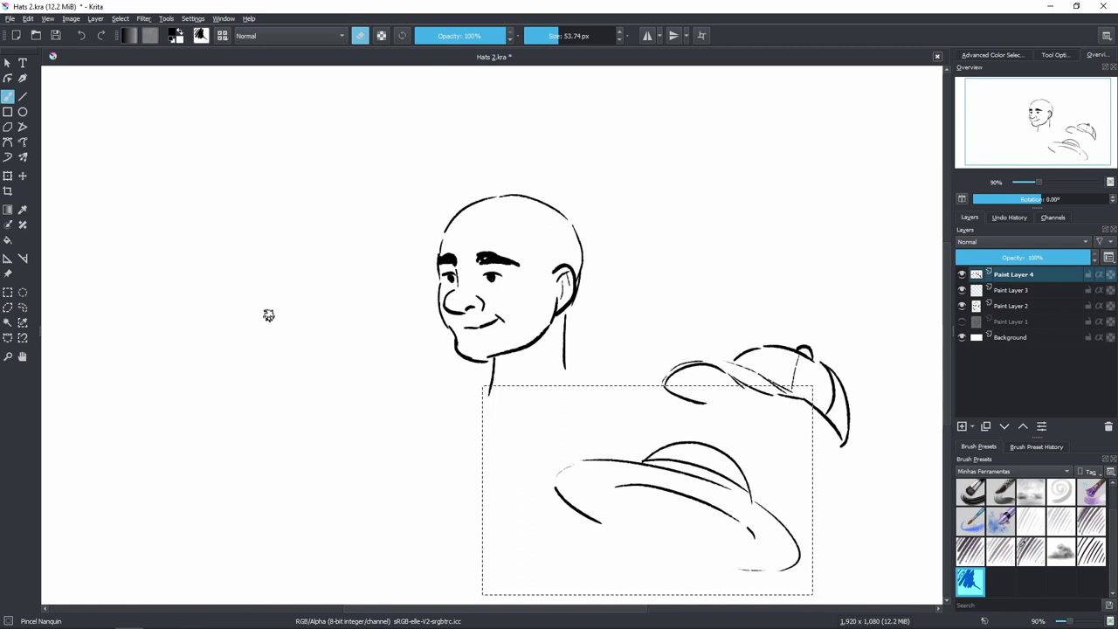
left_click(8, 294)
key("ctrl+shift+a")
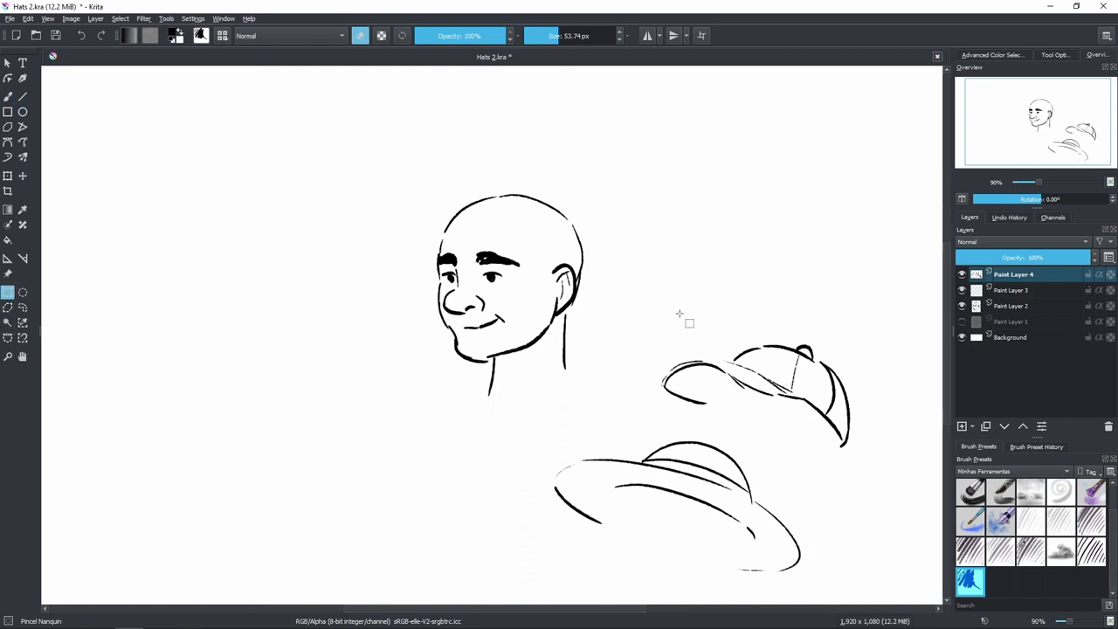
Set up the Lápis Médio 2 brush on Paint Layer 3.
left_click(1001, 295)
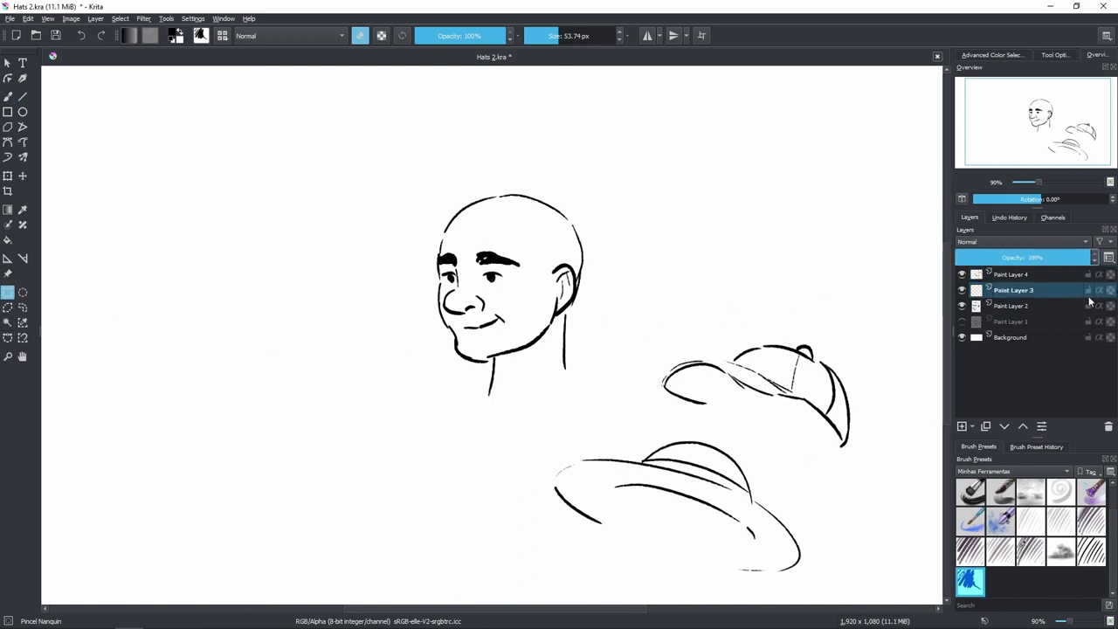
key("b")
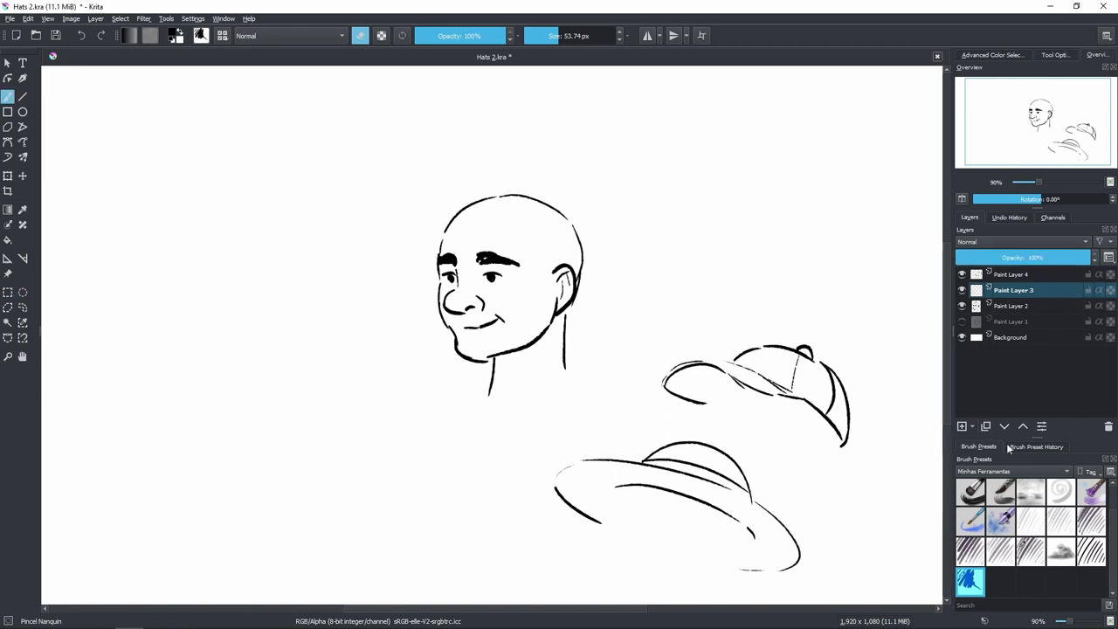
left_click(1030, 557)
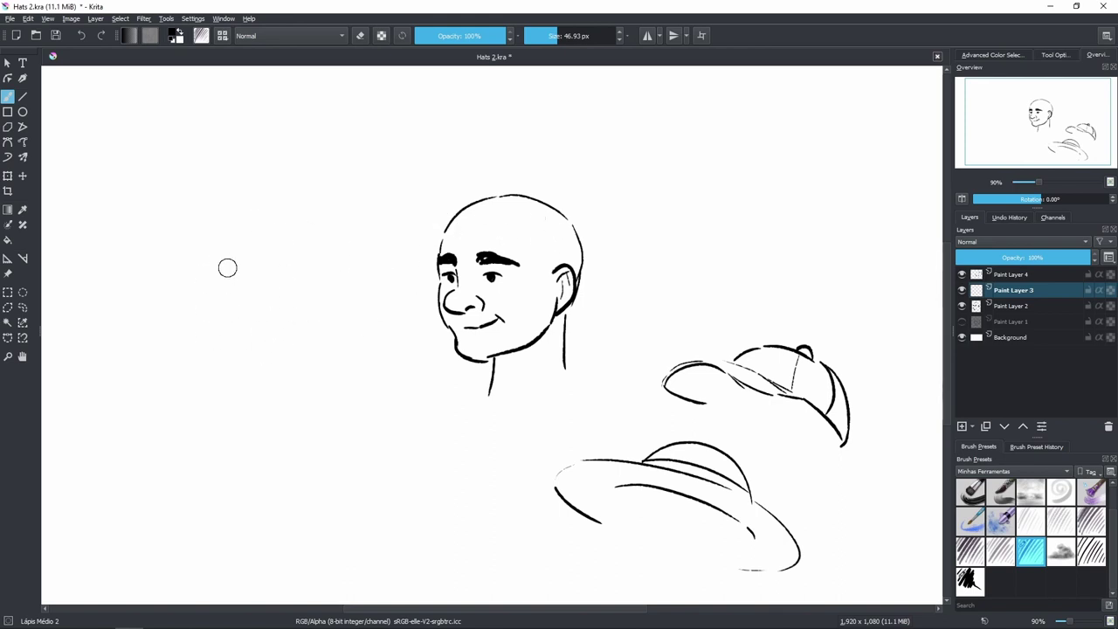
mouse_move(241, 307)
left_mouse_down()
mouse_move(234, 255)
mouse_move(221, 281)
mouse_move(240, 227)
mouse_move(228, 325)
left_mouse_up()
key("ctrl+z")
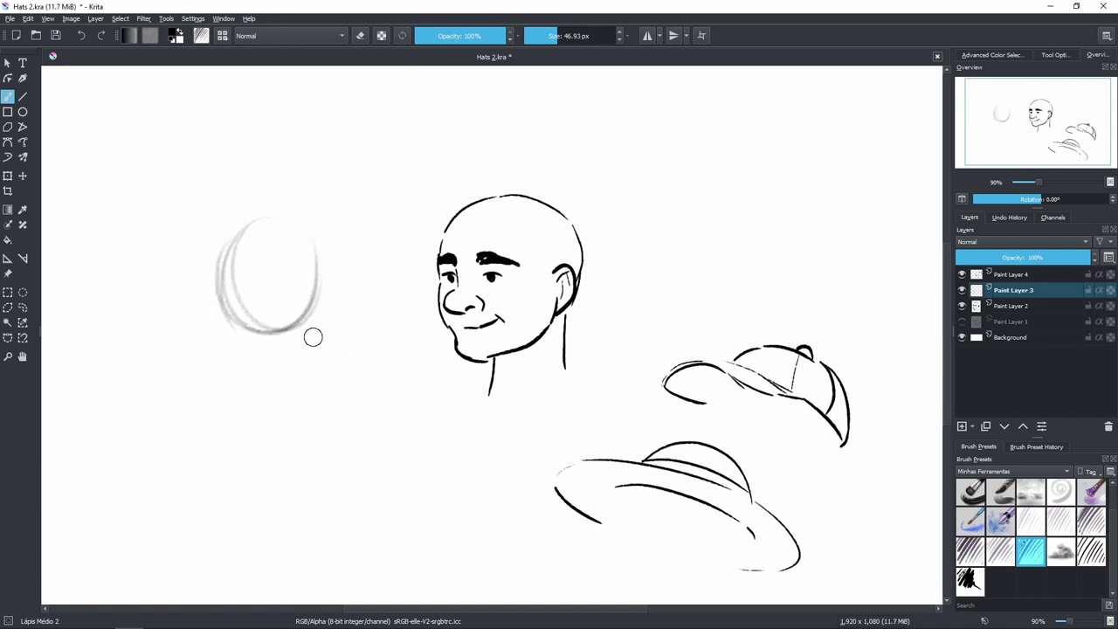
key("Delete")
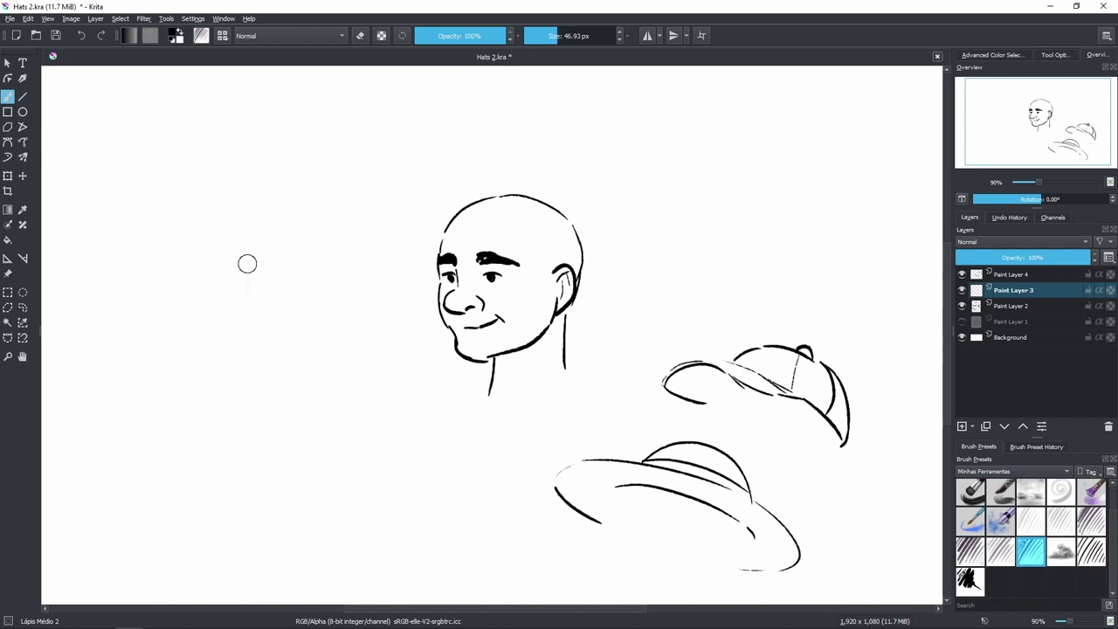
Sketch a cowboy hat's tapered crown with a dented top and curved base in the empty area beside the face.
mouse_move(240, 280)
left_mouse_down()
mouse_move(256, 212)
mouse_move(291, 209)
mouse_move(315, 248)
mouse_move(303, 230)
mouse_move(312, 269)
left_mouse_up()
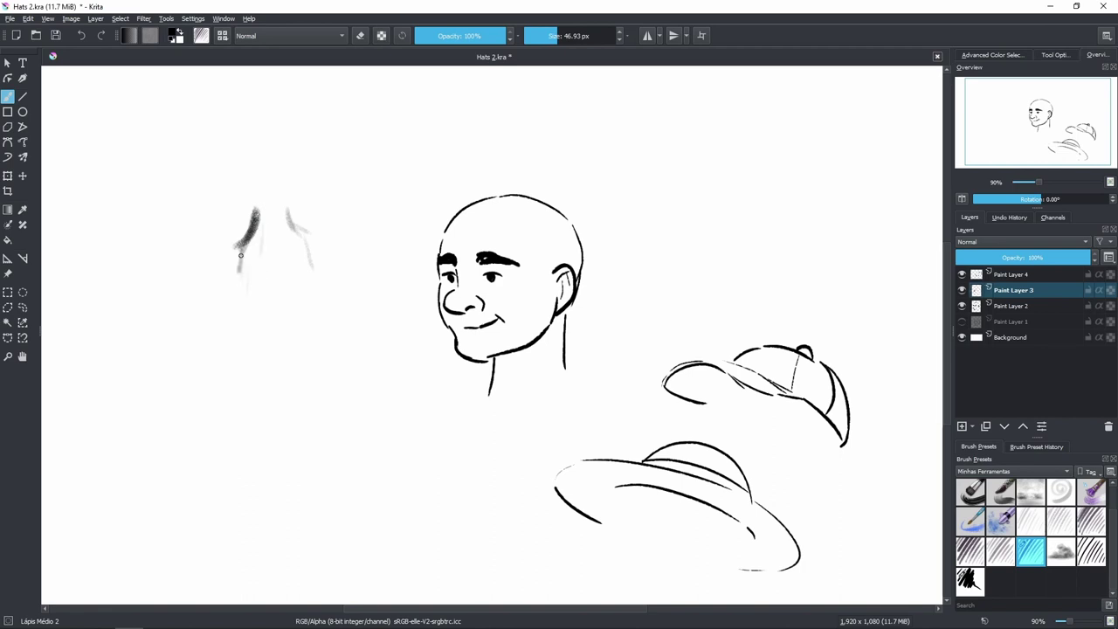
mouse_move(241, 254)
left_mouse_down()
mouse_move(269, 290)
mouse_move(296, 281)
mouse_move(285, 286)
mouse_move(309, 254)
left_mouse_up()
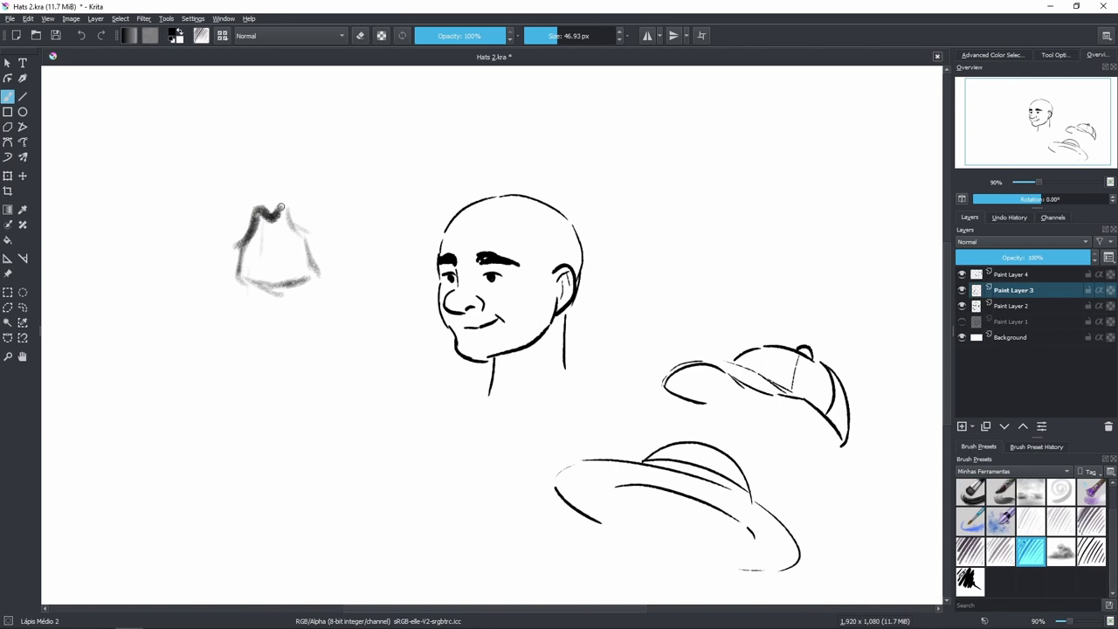
key("ctrl+z")
key("ctrl+z")
key("ctrl+z")
key("ctrl+z")
left_click_drag(256, 211, 299, 207)
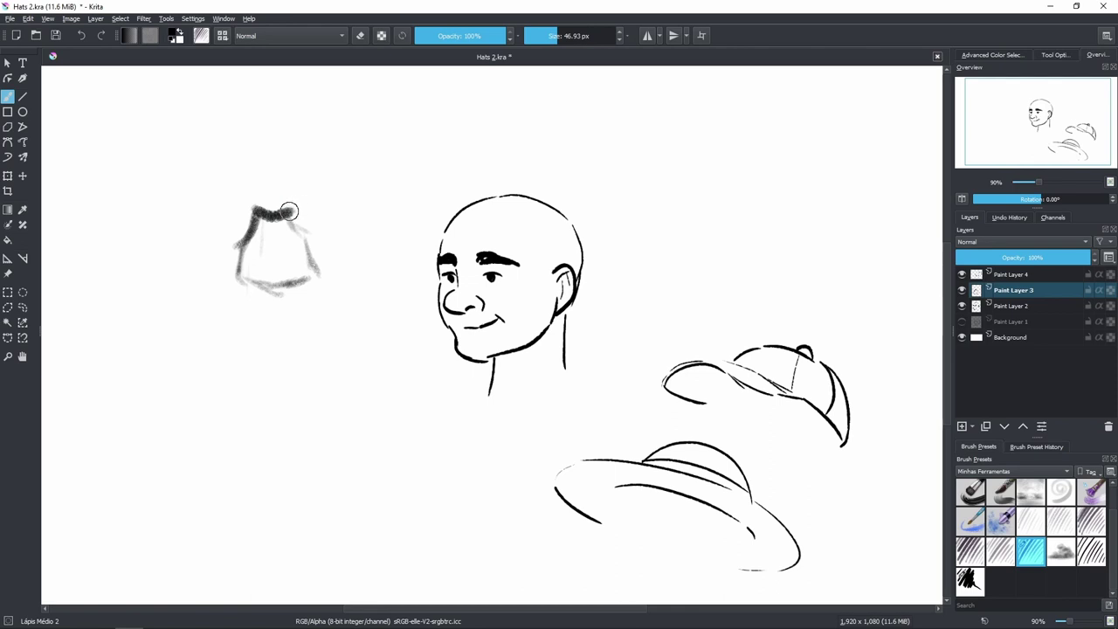
Sketch a wide elliptical brim with upturned sides around the cowboy hat's crown and add vertical crease lines to the crown.
mouse_move(261, 333)
left_mouse_down()
mouse_move(249, 266)
mouse_move(355, 301)
mouse_move(194, 297)
mouse_move(323, 269)
mouse_move(253, 334)
mouse_move(312, 262)
left_mouse_up()
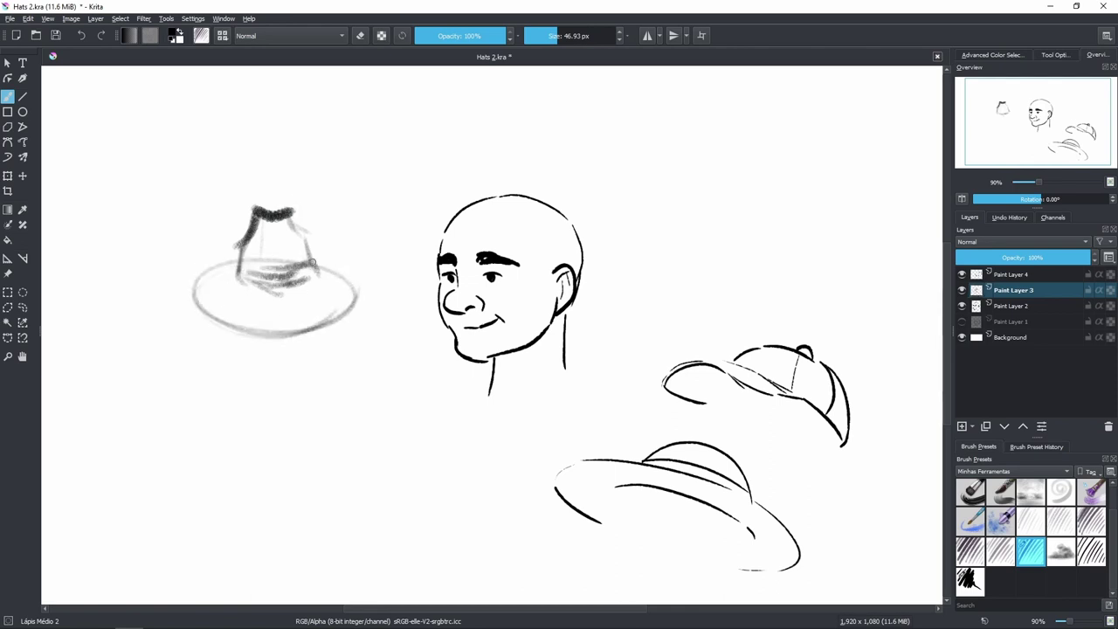
mouse_move(201, 294)
left_mouse_down()
mouse_move(218, 269)
mouse_move(222, 279)
mouse_move(197, 265)
mouse_move(226, 316)
left_mouse_up()
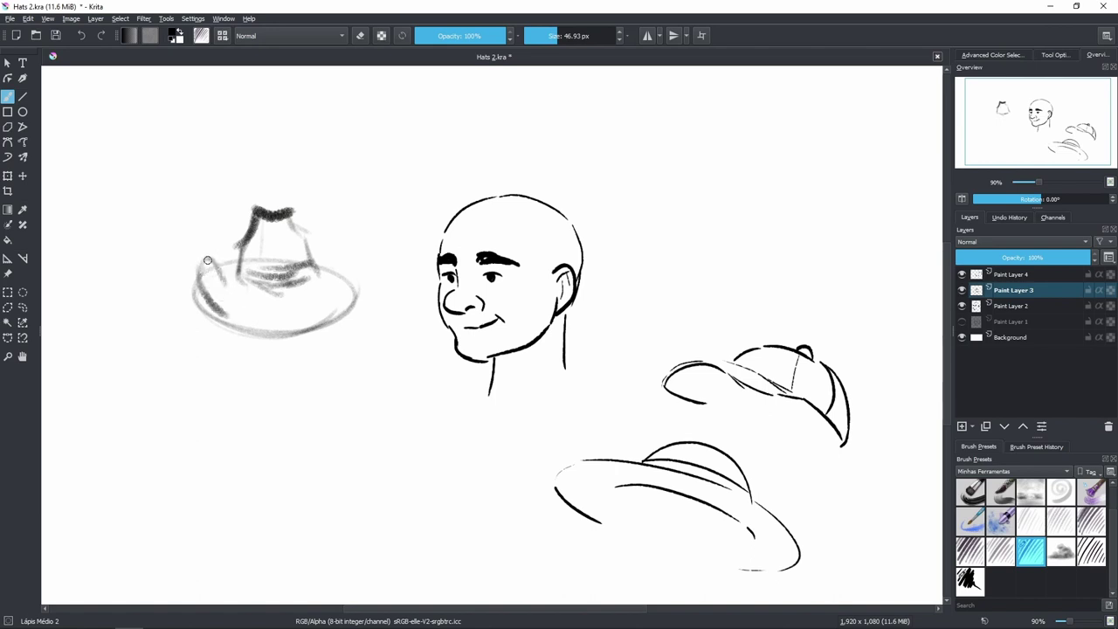
mouse_move(208, 261)
left_mouse_down()
mouse_move(207, 288)
mouse_move(235, 295)
mouse_move(251, 318)
mouse_move(223, 296)
mouse_move(278, 311)
mouse_move(323, 294)
mouse_move(286, 309)
mouse_move(337, 274)
mouse_move(322, 312)
mouse_move(336, 258)
left_mouse_up()
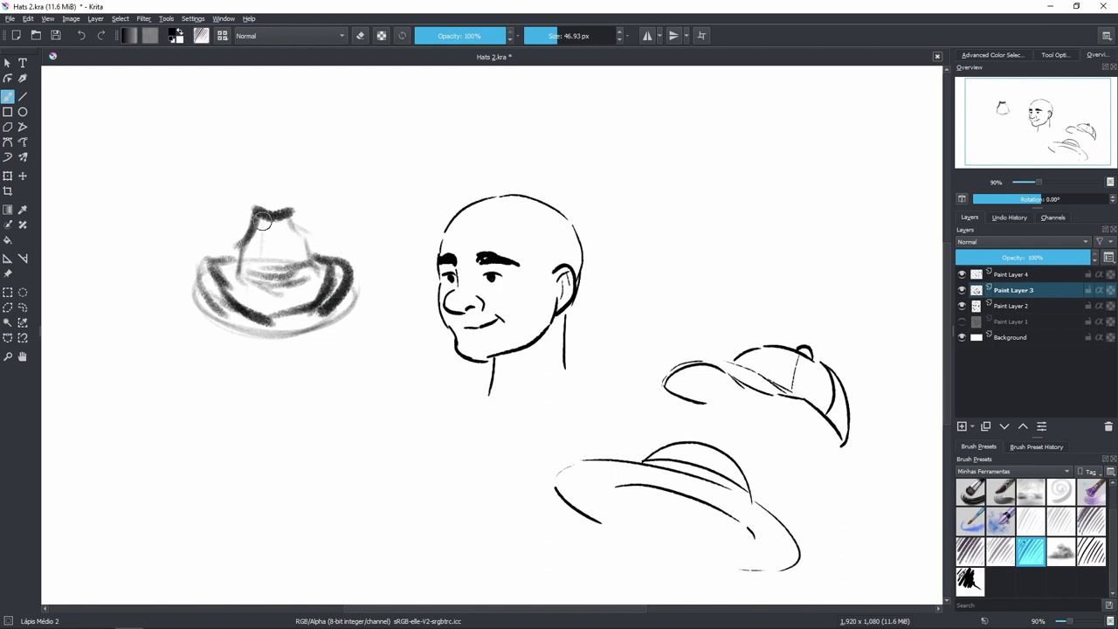
mouse_move(272, 212)
left_mouse_down()
mouse_move(261, 274)
mouse_move(288, 260)
left_mouse_up()
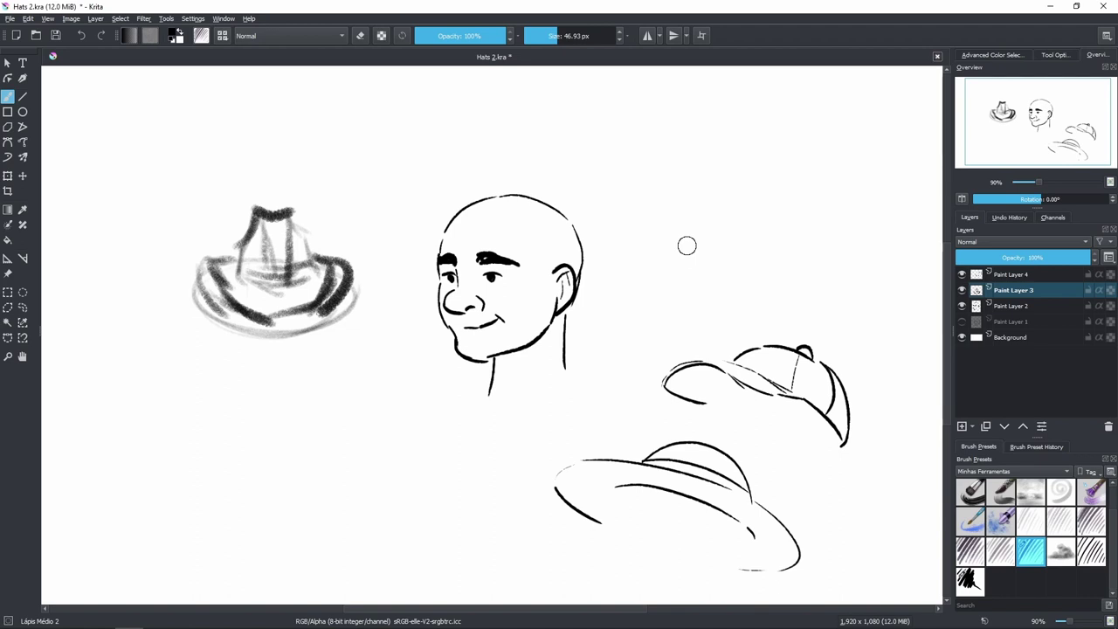
Try diagonal guide strokes across the head, then clear all the sketches from Paint Layer 3.
left_click_drag(434, 247, 582, 207)
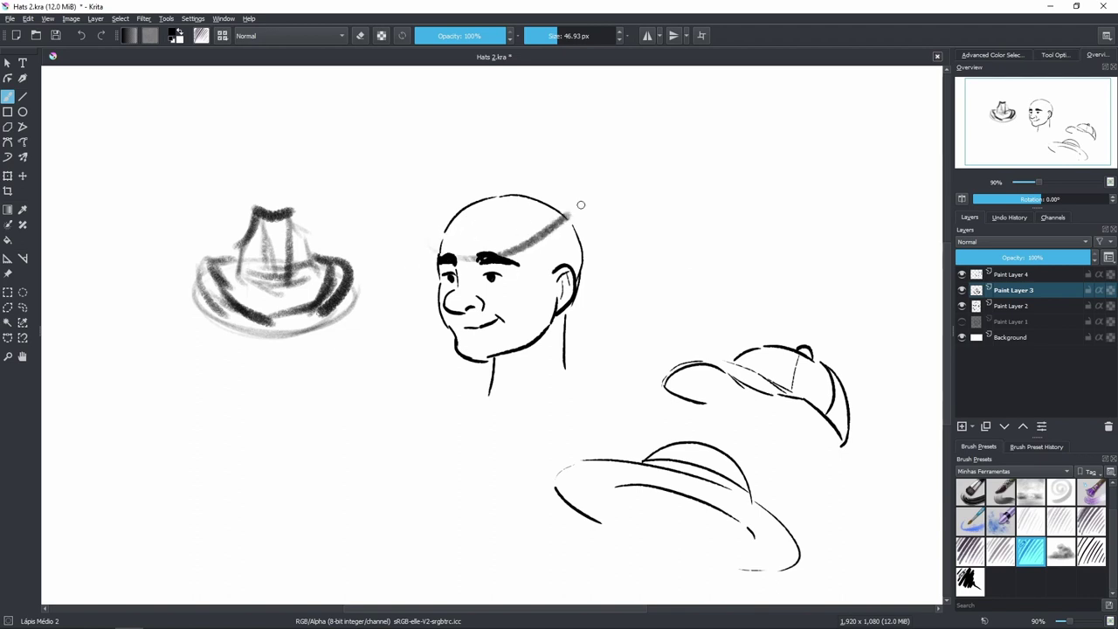
mouse_move(518, 166)
left_mouse_down()
mouse_move(423, 280)
mouse_move(413, 316)
mouse_move(462, 255)
mouse_move(425, 263)
mouse_move(423, 280)
mouse_move(536, 232)
mouse_move(395, 253)
mouse_move(583, 208)
left_mouse_up()
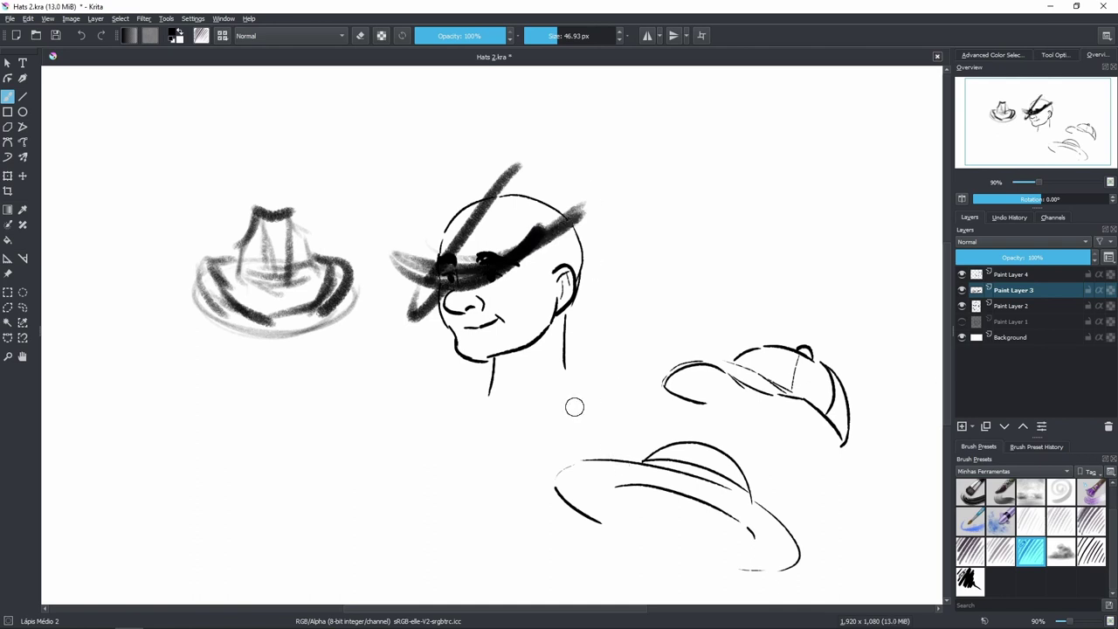
key("Delete")
Sketch a tilted headband ellipse around the forehead, with tapering crown sides rising to a smaller ellipse on top.
mouse_move(440, 242)
left_mouse_down()
mouse_move(551, 227)
mouse_move(573, 209)
left_mouse_up()
mouse_move(443, 245)
left_mouse_down()
mouse_move(574, 210)
mouse_move(520, 252)
left_mouse_up()
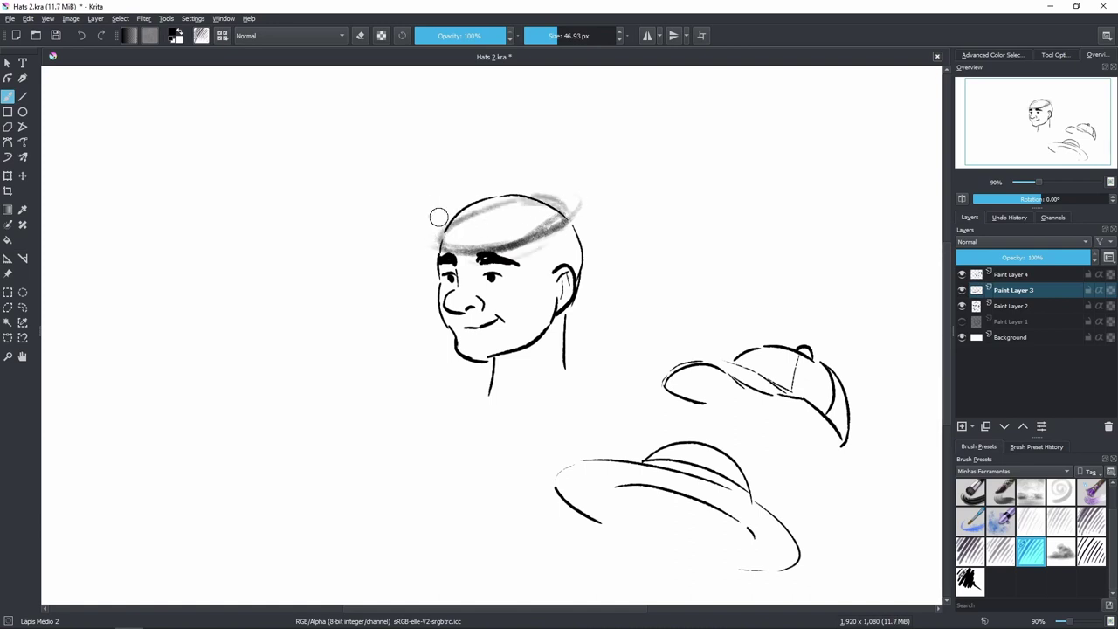
left_click_drag(442, 225, 445, 170)
left_click_drag(548, 170, 563, 213)
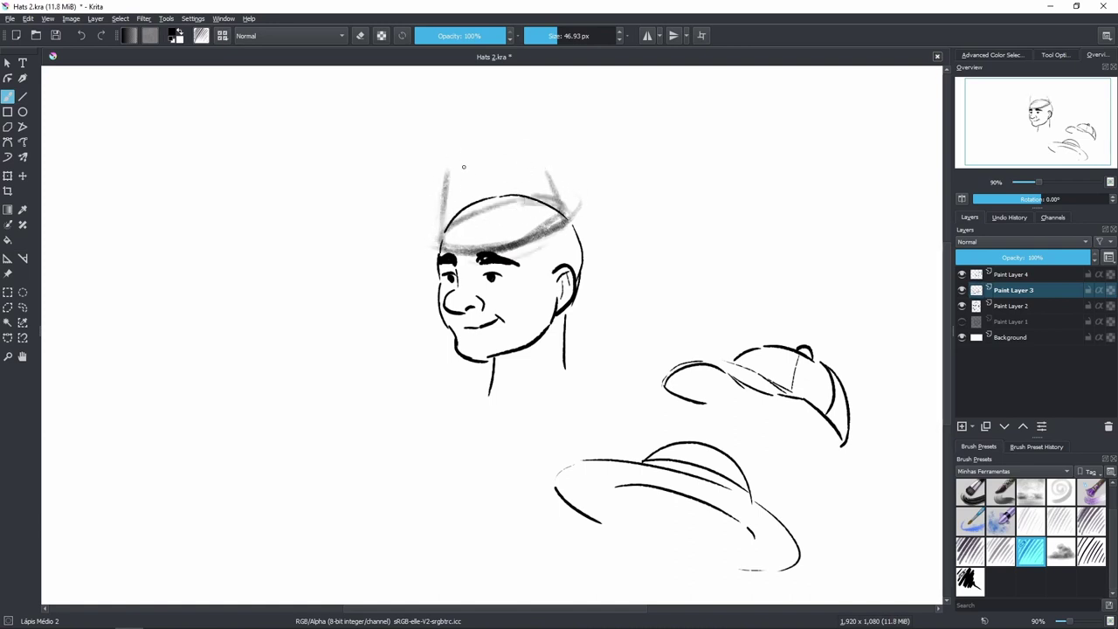
mouse_move(464, 167)
left_mouse_down()
mouse_move(489, 172)
mouse_move(506, 149)
mouse_move(565, 211)
left_mouse_up()
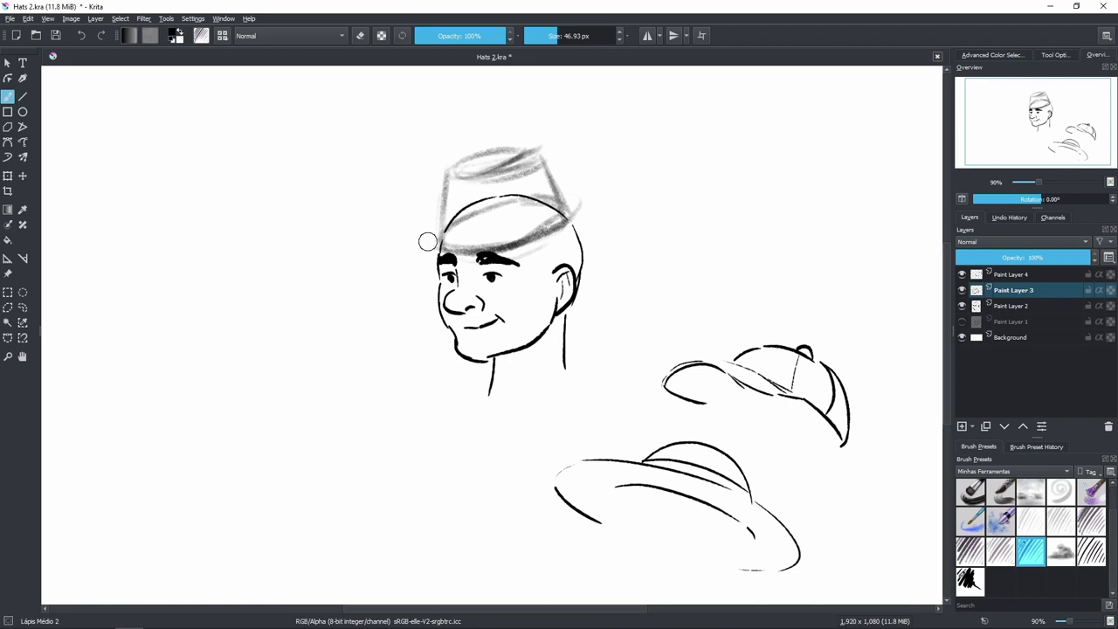
Darken the crown's front side and top edge and add the crease lines on its surface.
left_click_drag(438, 243, 452, 173)
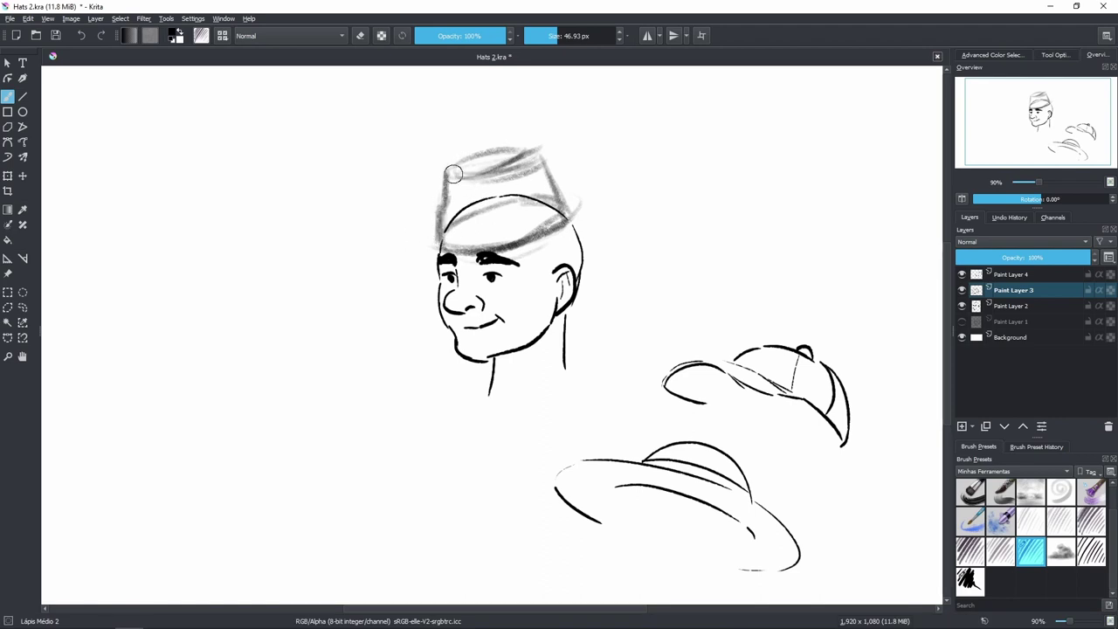
left_click_drag(444, 227, 451, 173)
left_click_drag(481, 208, 539, 187)
left_click_drag(474, 180, 540, 157)
mouse_move(482, 154)
left_mouse_down()
mouse_move(459, 167)
mouse_move(443, 224)
left_mouse_up()
left_click_drag(474, 183, 477, 206)
left_click_drag(477, 206, 513, 195)
Sketch the brim sweeping from in front of the face across the eyes to an upturned, rounded side edge behind the head.
mouse_move(454, 163)
left_mouse_down()
mouse_move(440, 245)
mouse_move(615, 229)
left_mouse_up()
left_click_drag(489, 288, 590, 197)
left_click_drag(437, 223, 392, 282)
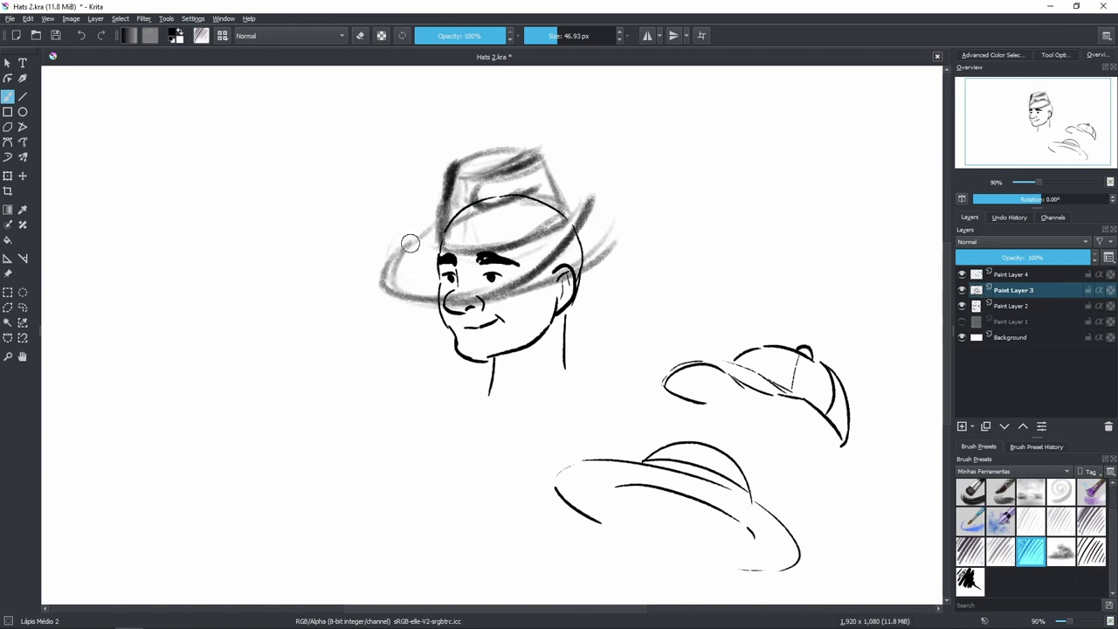
mouse_move(472, 293)
left_mouse_down()
mouse_move(410, 269)
mouse_move(572, 238)
left_mouse_up()
left_click_drag(590, 200, 589, 263)
left_click_drag(555, 187, 611, 199)
left_click_drag(576, 230, 610, 239)
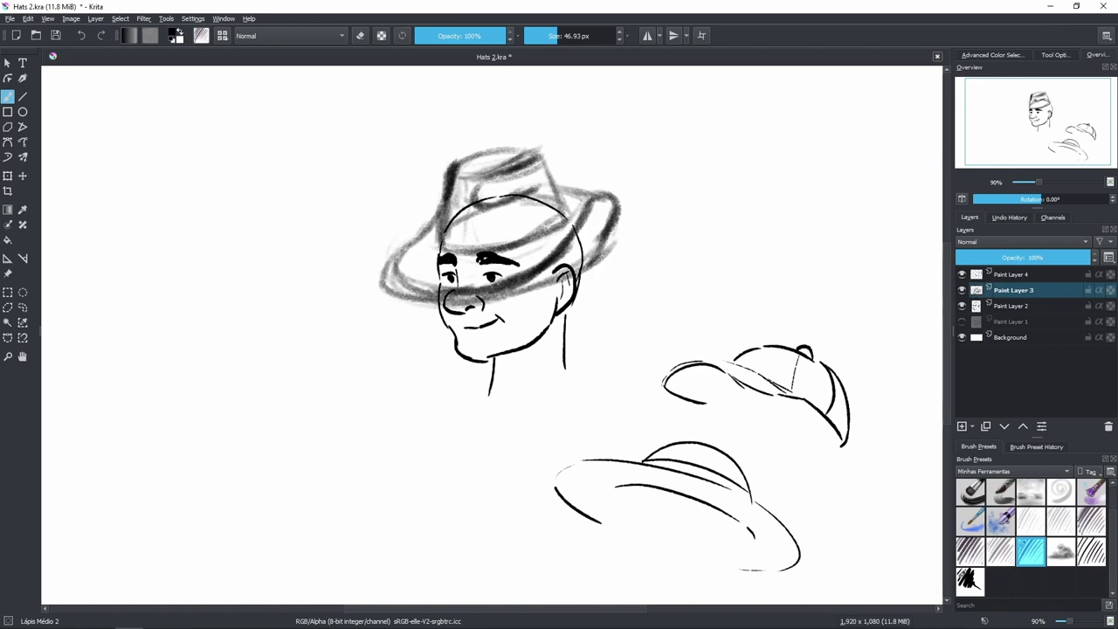
Darken the sketched headband curves around the forehead, the crown's rear side and its top edge and creases.
left_click_drag(444, 234, 571, 214)
left_click_drag(506, 246, 572, 218)
left_click_drag(567, 215, 544, 152)
left_click_drag(472, 159, 548, 153)
left_click_drag(457, 184, 479, 180)
Darken the sketched brim from in front of the face, across the head, to the upturned edge behind the ear.
left_click_drag(437, 229, 398, 274)
mouse_move(432, 260)
left_mouse_down()
mouse_move(507, 282)
mouse_move(595, 218)
left_mouse_up()
left_click_drag(555, 269, 603, 218)
left_click_drag(568, 194, 618, 220)
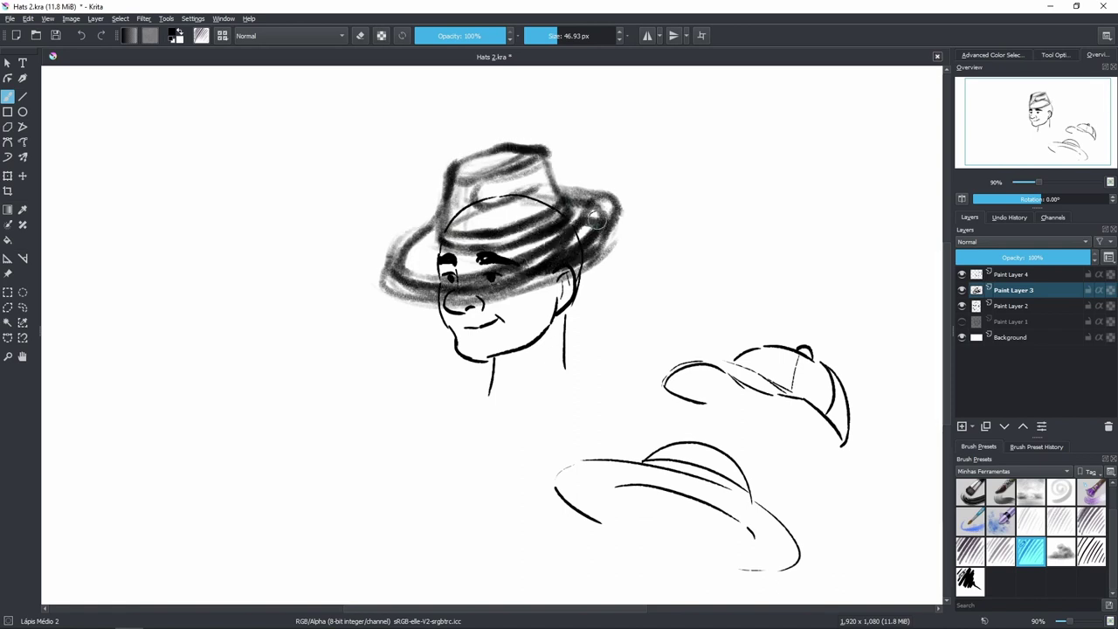
left_click_drag(440, 233, 393, 281)
Lower Paint Layer 3's opacity to 34% and set up the Pincel Nanquin brush for inking on Paint Layer 4.
left_click(1002, 258)
left_click(1013, 274)
key("slash")
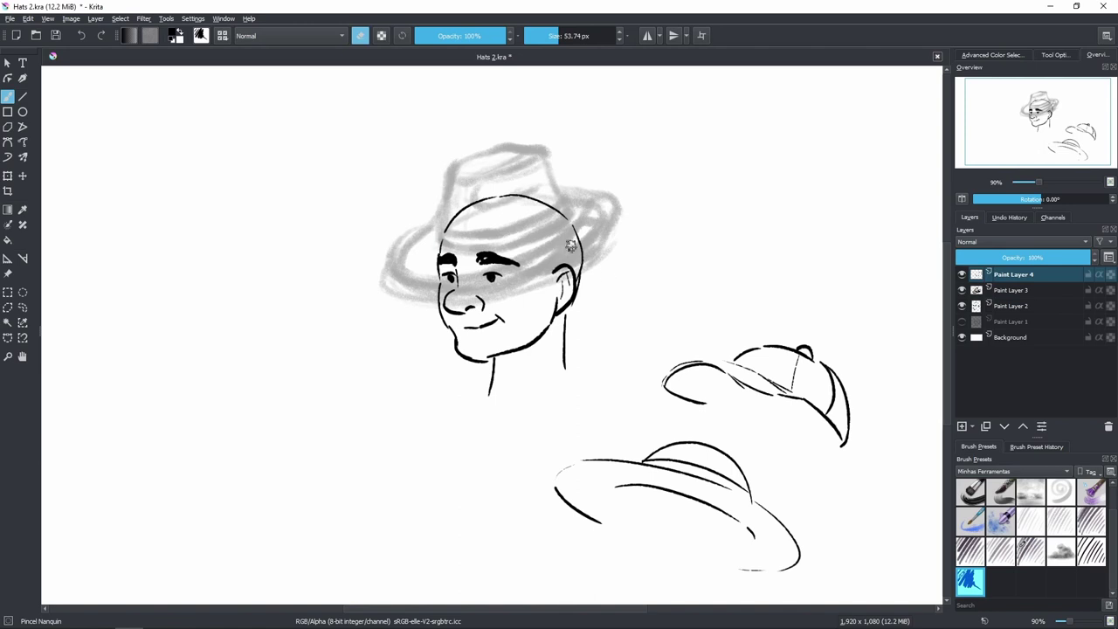
key("e")
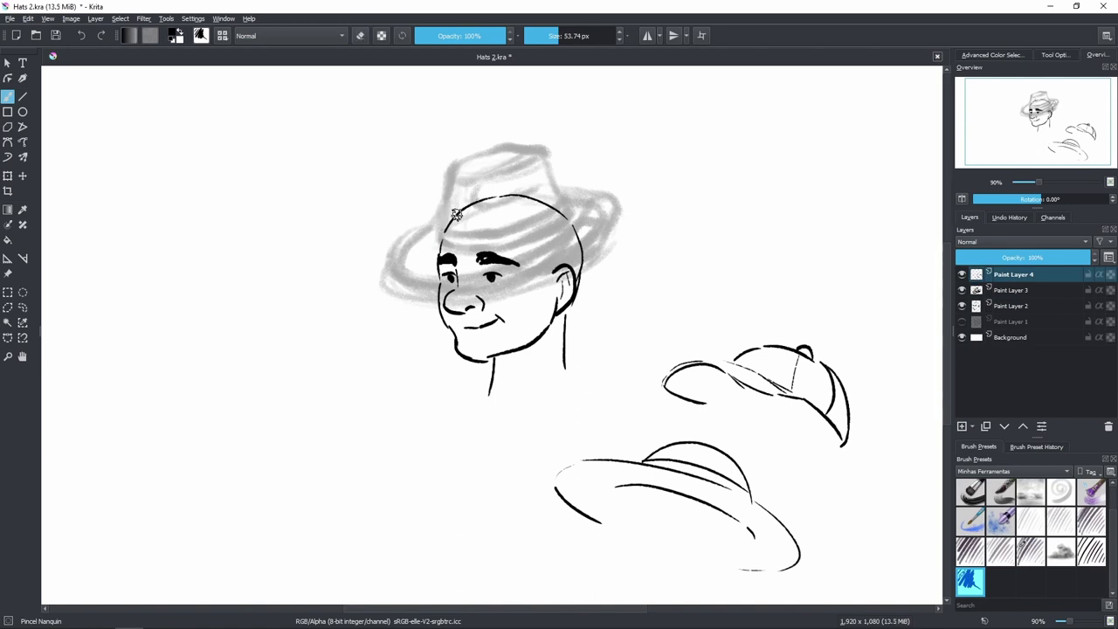
Ink the cowboy hat's tapering crown sides, creased top, side dent and the hatband curves around its base.
mouse_move(442, 234)
left_mouse_down()
mouse_move(453, 179)
mouse_move(528, 155)
mouse_move(515, 151)
left_mouse_up()
key("ctrl+z")
mouse_move(455, 171)
left_mouse_down()
mouse_move(482, 148)
mouse_move(520, 144)
mouse_move(559, 194)
left_mouse_up()
key("ctrl+z")
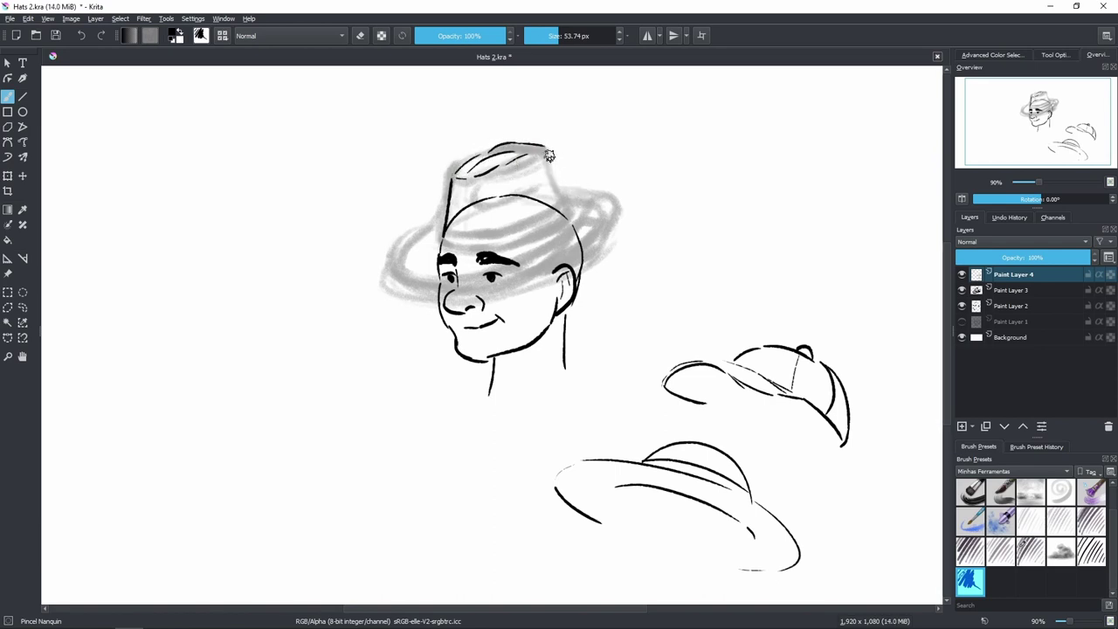
mouse_move(444, 234)
left_mouse_down()
mouse_move(557, 203)
mouse_move(569, 219)
mouse_move(510, 250)
mouse_move(559, 228)
left_mouse_up()
left_click_drag(488, 185, 542, 173)
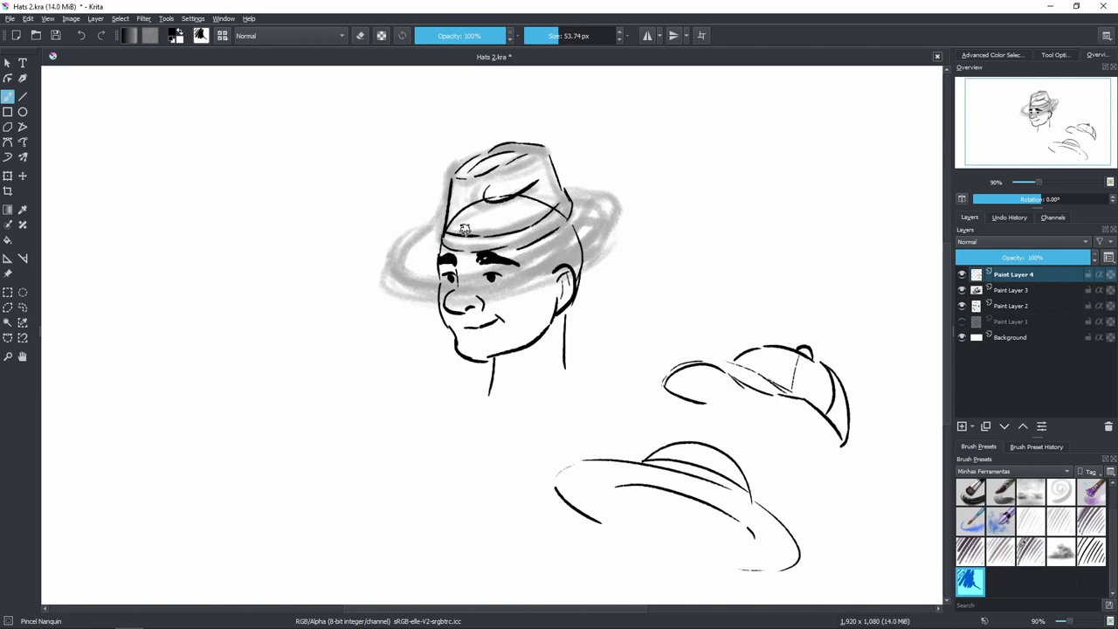
Ink the brim's front loop around the forehead and its near edge rising diagonally across the face, redoing strokes that miss.
mouse_move(447, 193)
left_mouse_down()
mouse_move(409, 265)
mouse_move(435, 231)
mouse_move(384, 275)
mouse_move(444, 262)
mouse_move(504, 265)
left_mouse_up()
key("ctrl+z")
key("ctrl+z")
key("ctrl+z")
left_click_drag(442, 295, 557, 213)
key("ctrl+z")
mouse_move(440, 293)
left_mouse_down()
mouse_move(558, 204)
mouse_move(612, 214)
left_mouse_up()
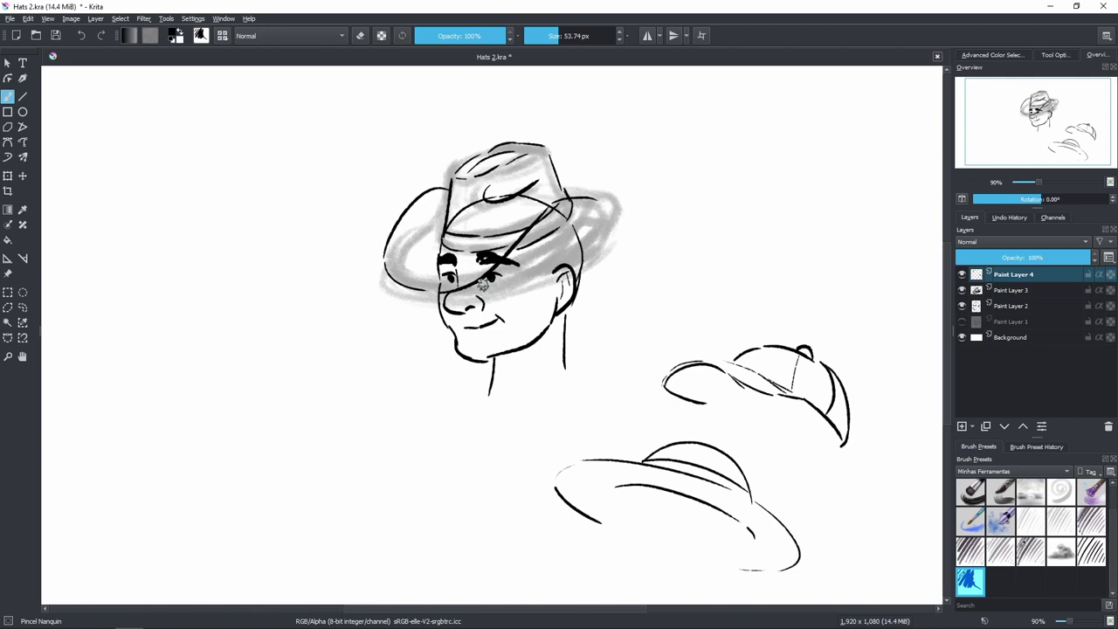
Ink the brim's underside edge from the nose past the ear and its rounded, upturned end behind the crown.
left_click_drag(480, 286, 572, 232)
key("ctrl+z")
key("ctrl+z")
left_click_drag(478, 286, 611, 209)
left_click_drag(569, 182, 616, 202)
key("ctrl+z")
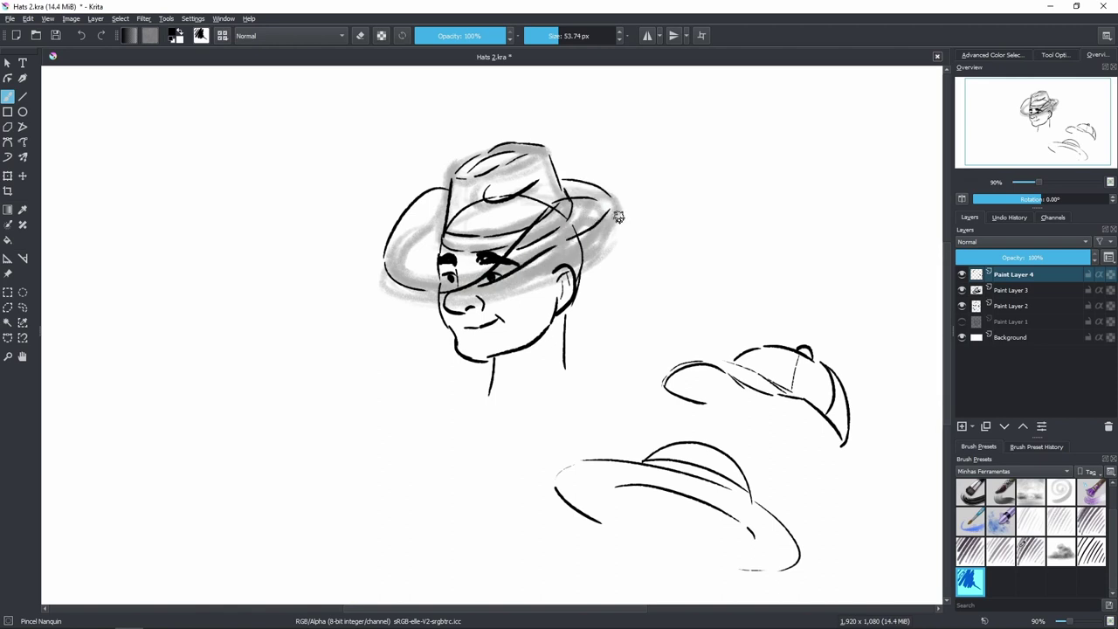
Clear the rough cowboy hat sketch from Paint Layer 3.
left_click(976, 308)
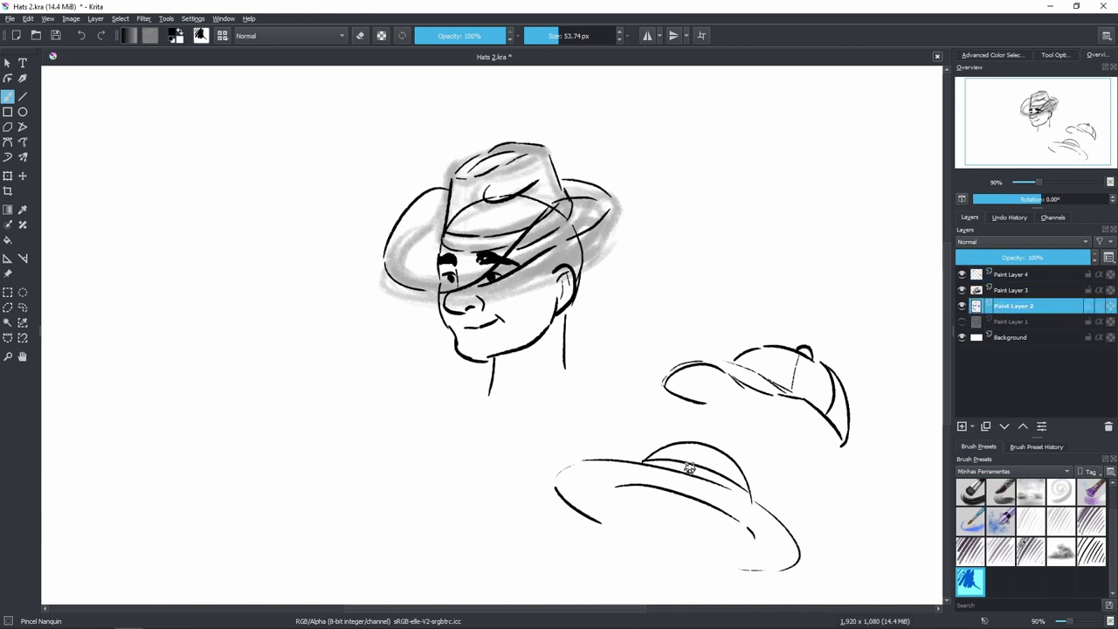
left_click(1015, 290)
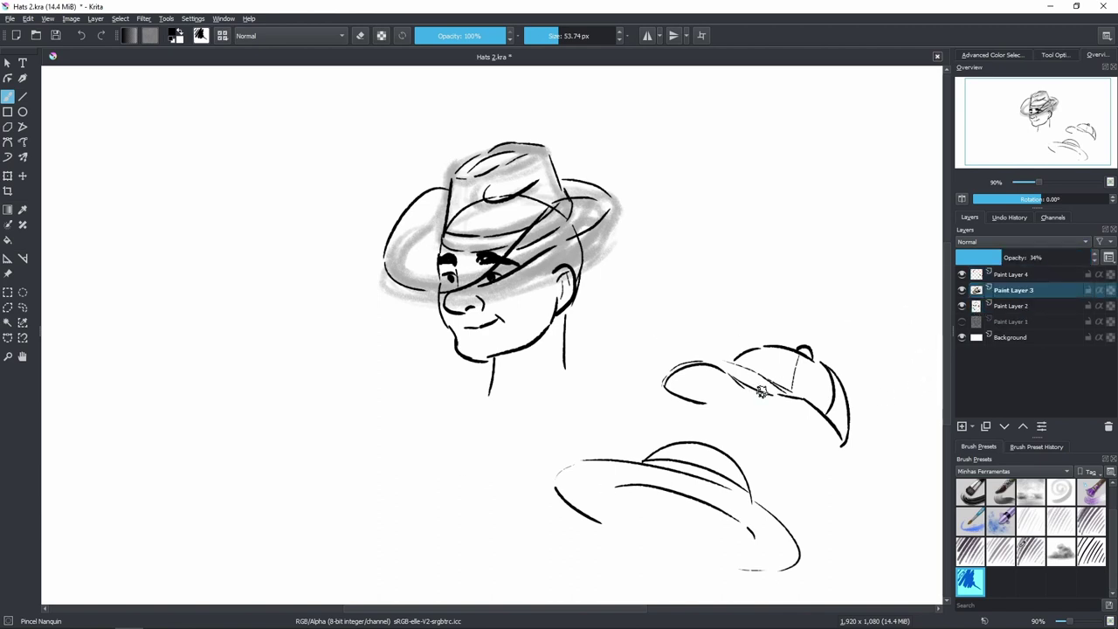
key("Delete")
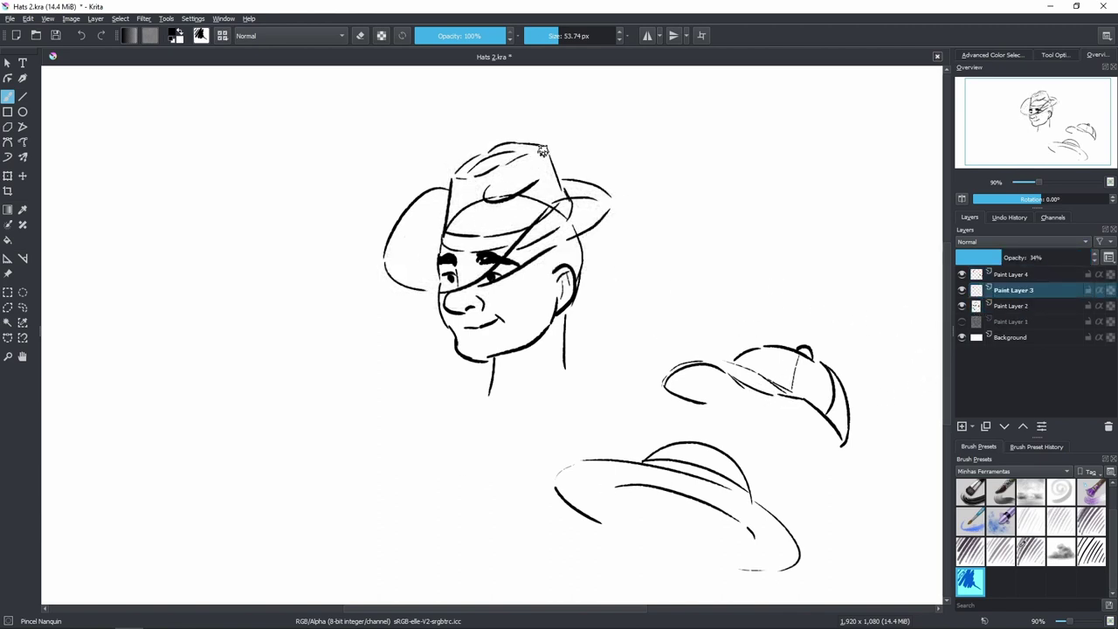
Erase the eyes, eyebrows and skull lines covered by the hat on Paint Layer 2, using a 100.73 px eraser.
left_click(360, 37)
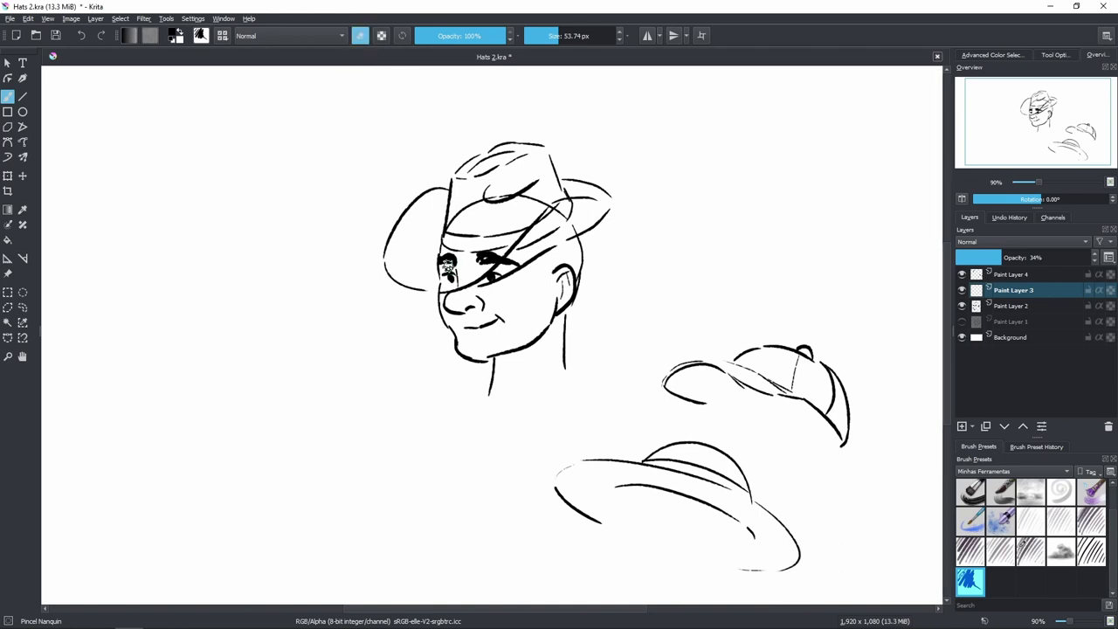
left_click_drag(447, 264, 461, 257, "shift")
left_click(977, 308)
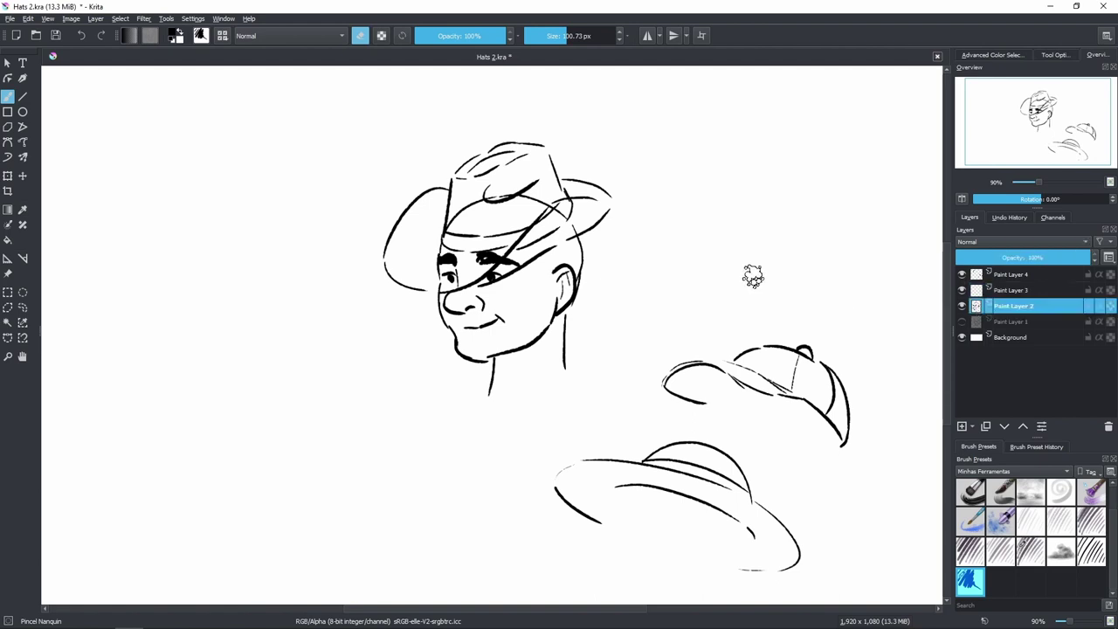
mouse_move(441, 255)
left_mouse_down()
mouse_move(453, 284)
mouse_move(500, 256)
mouse_move(469, 262)
left_mouse_up()
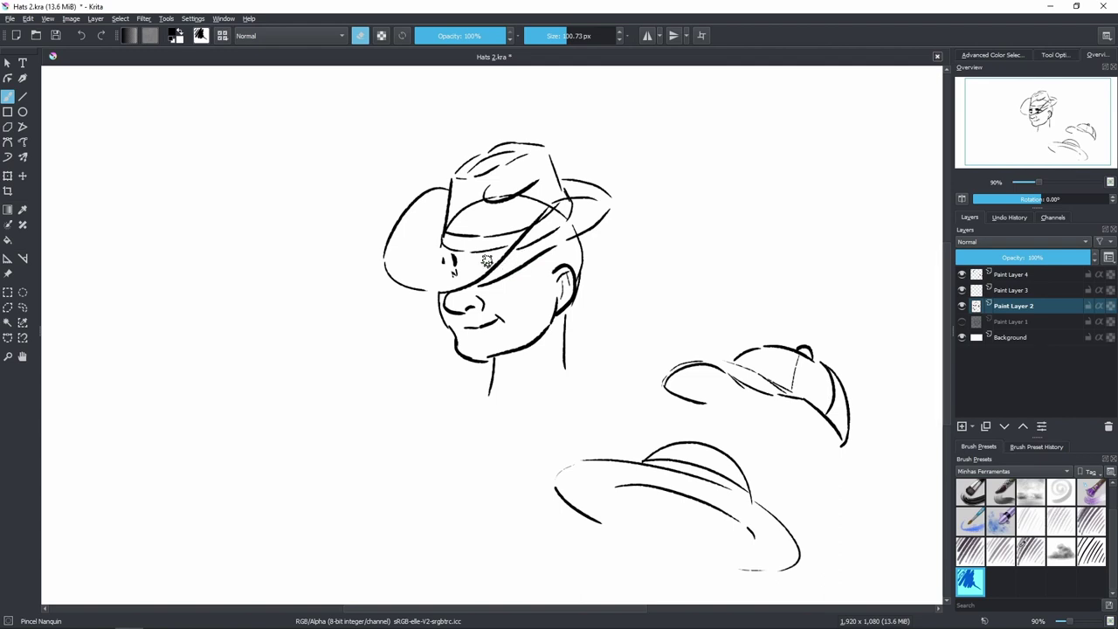
left_click_drag(436, 260, 479, 204)
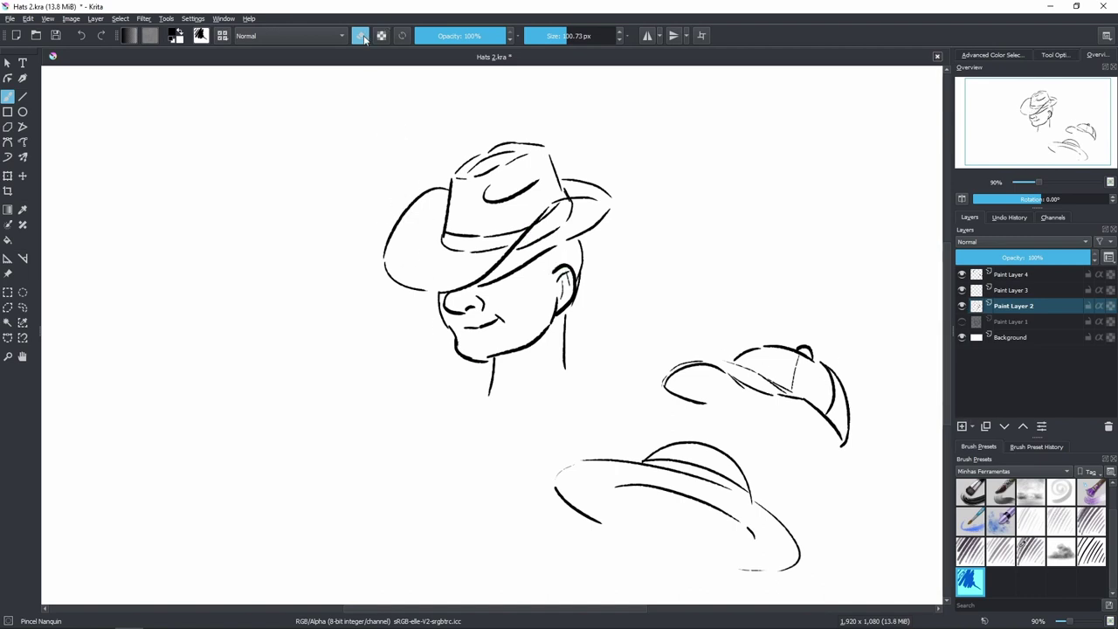
Erase the hat lines crossing the brim on Paint Layer 4 and restore the head lines removed under the hat.
left_click(971, 278)
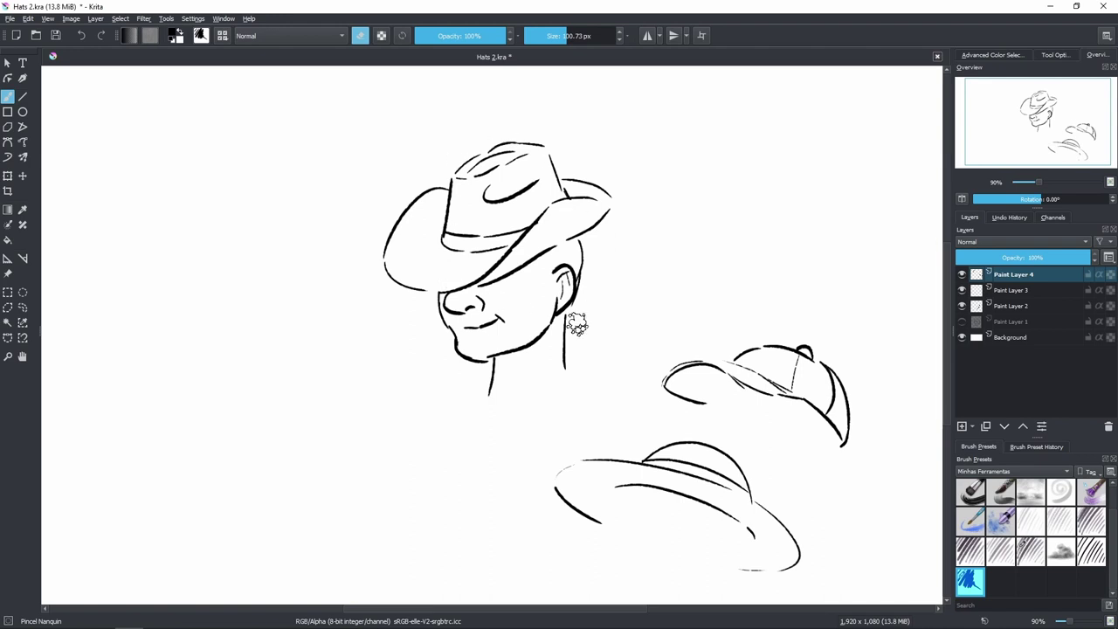
key("ctrl+z")
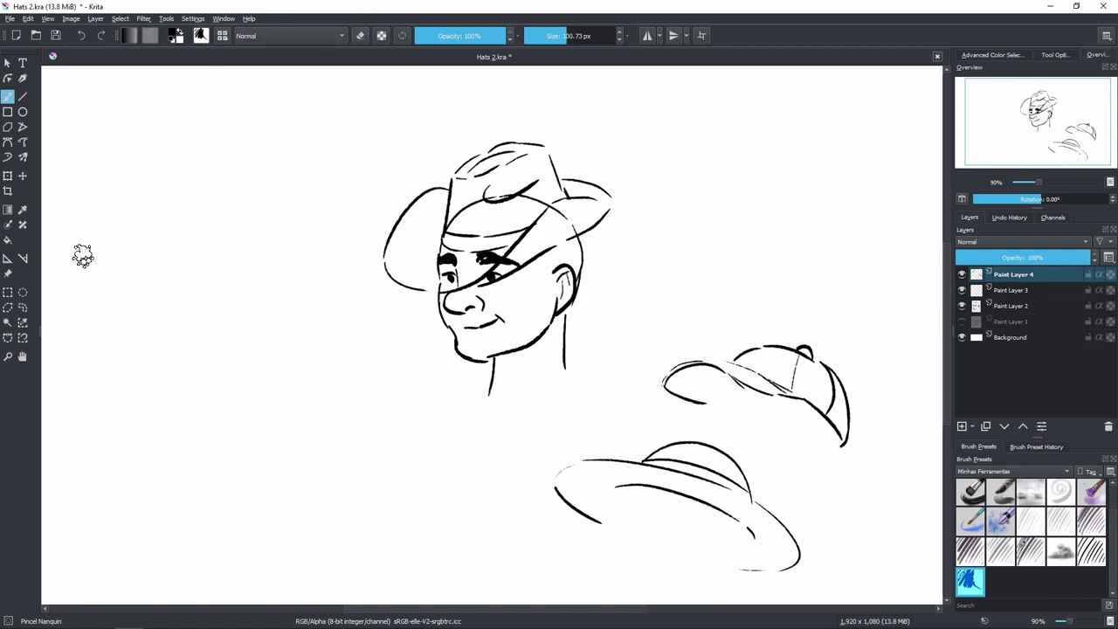
Select the inked cowboy hat with a rectangle, move it below and in front of the head, and clear the selection.
left_click(7, 291)
left_click_drag(319, 131, 652, 321)
key("t")
left_click_drag(516, 218, 357, 466)
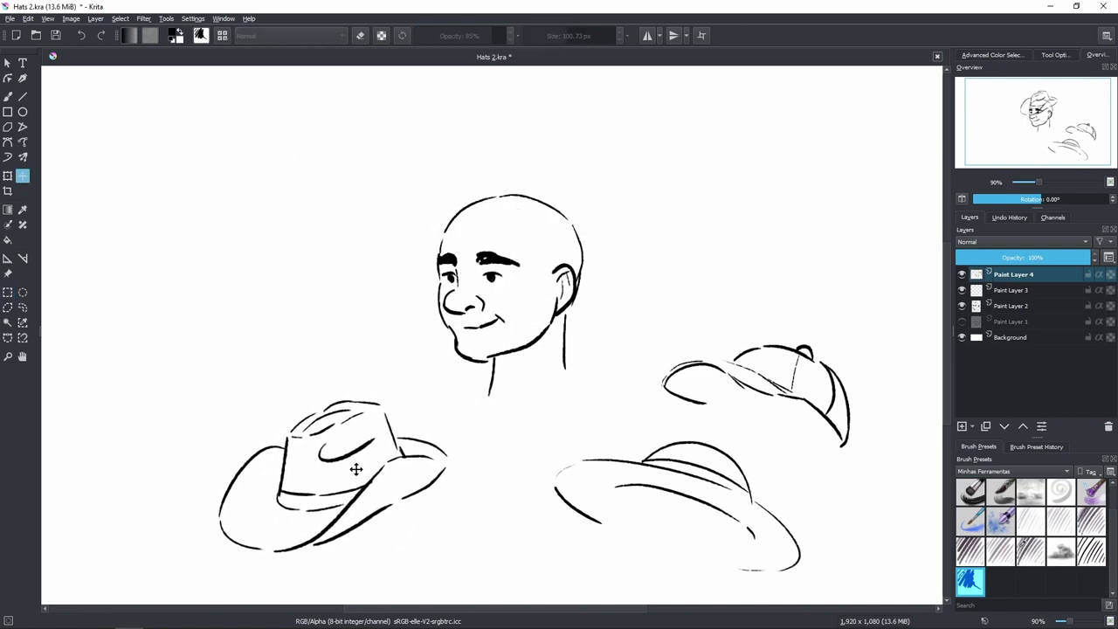
key("Return")
left_click(7, 291)
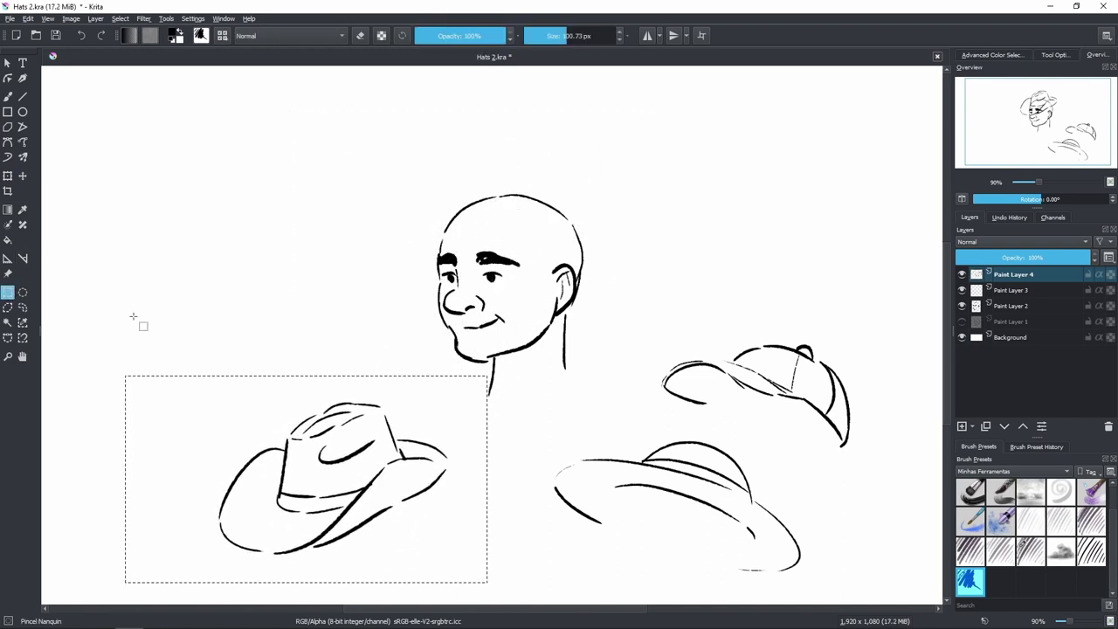
left_click(208, 347)
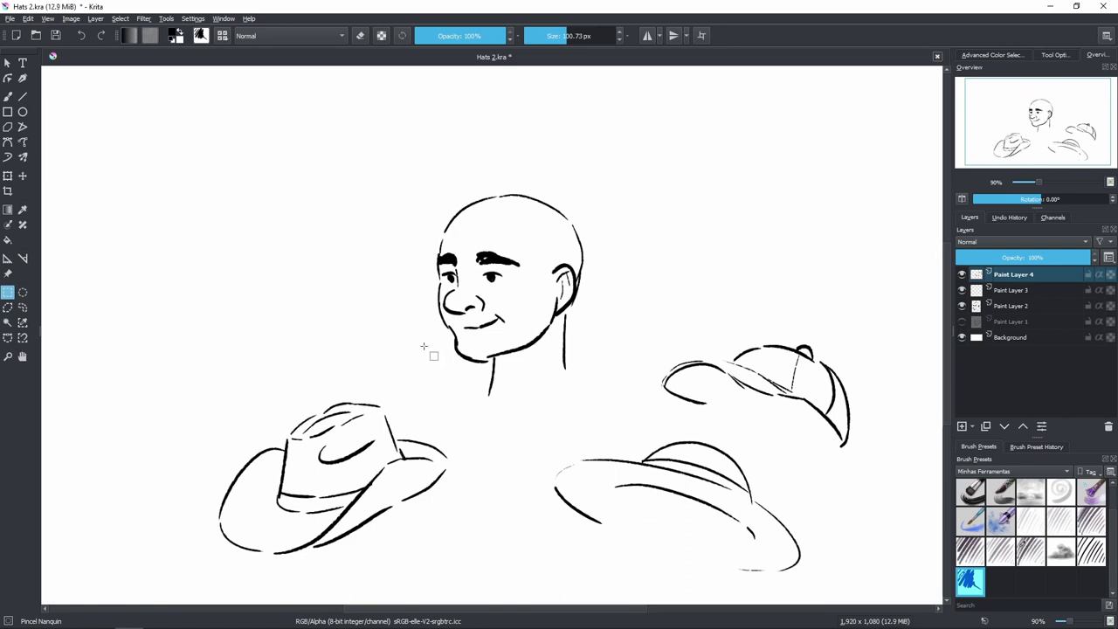
Sketch a headband curve across the forehead on Paint Layer 3 with Lápis Médio 2, and try crown lines above it before undoing them.
key("b")
mouse_move(436, 240)
left_mouse_down()
mouse_move(509, 237)
mouse_move(595, 279)
mouse_move(440, 207)
mouse_move(524, 203)
mouse_move(591, 252)
mouse_move(569, 289)
left_mouse_up()
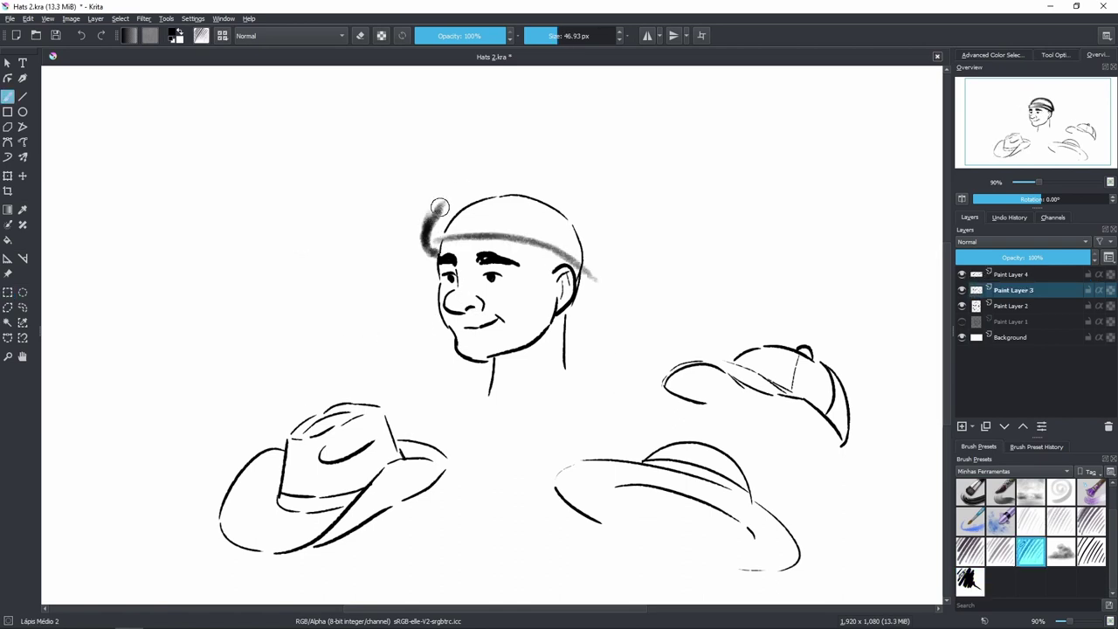
left_click_drag(442, 208, 533, 125)
left_click_drag(550, 131, 584, 229)
key("ctrl+z")
key("ctrl+z")
key("ctrl+z")
Sketch a tall pointed crown above the headband, with wavy sides and a fold line running down from the peak.
left_click_drag(457, 193, 547, 113)
left_click_drag(542, 122, 562, 210)
left_click_drag(555, 130, 593, 232)
left_click_drag(460, 185, 493, 138)
left_click_drag(515, 191, 520, 125)
mouse_move(491, 138)
left_mouse_down()
mouse_move(516, 80)
mouse_move(554, 117)
mouse_move(591, 236)
left_mouse_up()
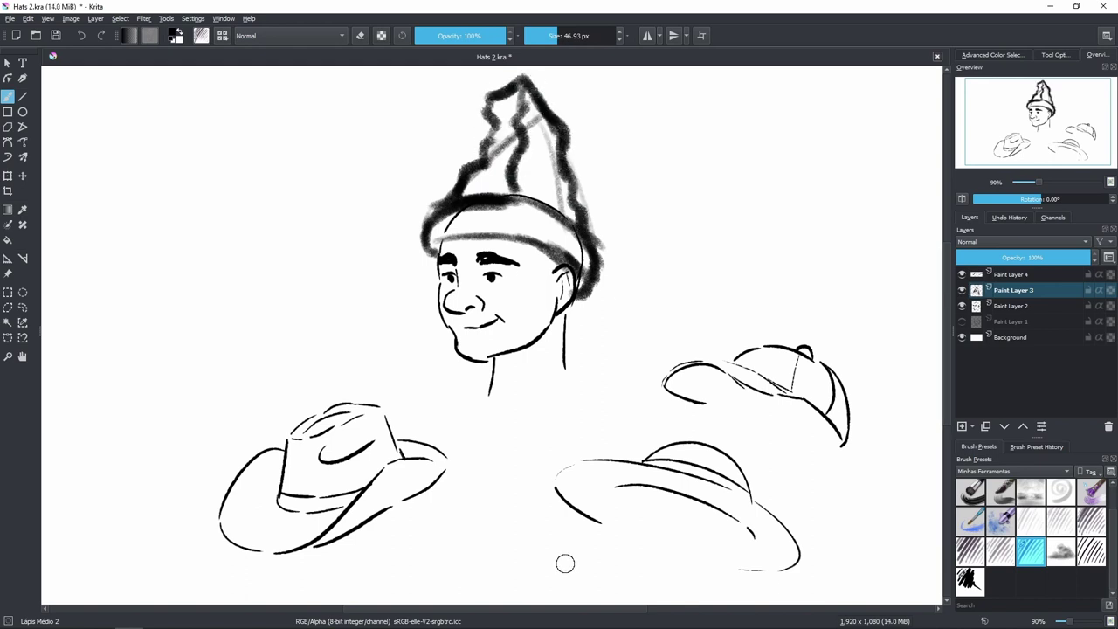
Sketch a turned-up front flap above the forehead, straps hanging beside the neck, and fold shading on the tall crown.
left_click_drag(440, 240, 524, 254)
mouse_move(427, 248)
left_mouse_down()
mouse_move(430, 193)
mouse_move(524, 231)
left_mouse_up()
left_click_drag(498, 197, 529, 222)
mouse_move(437, 232)
left_mouse_down()
mouse_move(541, 217)
mouse_move(557, 404)
left_mouse_up()
left_click_drag(476, 358, 482, 403)
mouse_move(489, 127)
left_mouse_down()
mouse_move(520, 118)
mouse_move(561, 196)
left_mouse_up()
mouse_move(573, 213)
left_mouse_down()
mouse_move(587, 262)
mouse_move(577, 323)
left_mouse_up()
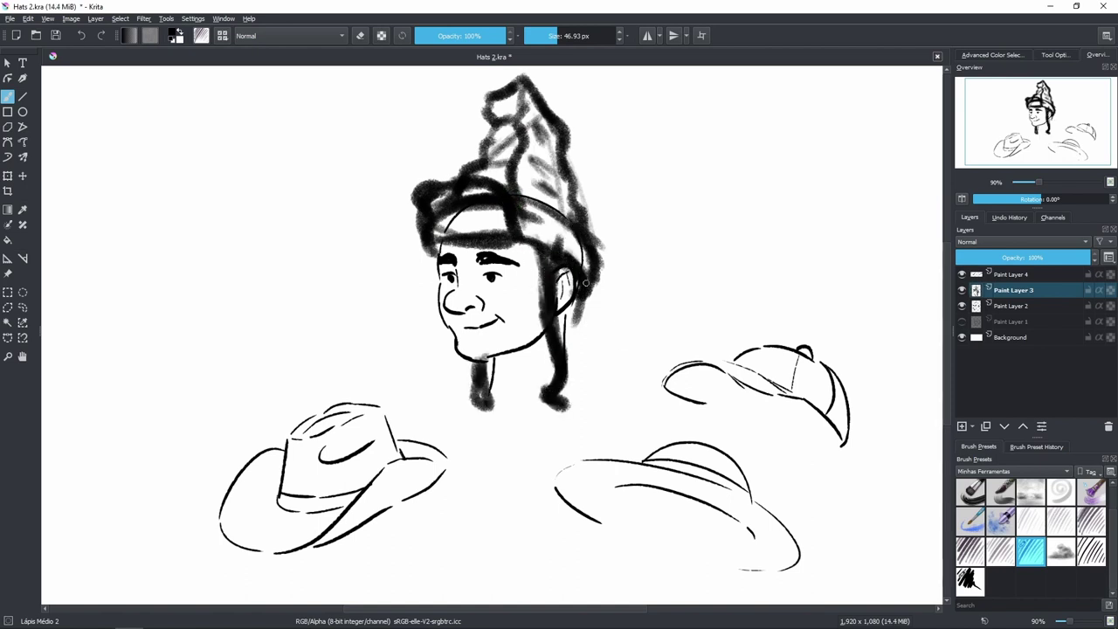
Lower Paint Layer 3's opacity to 43% and choose the Pincel Nanquin brush for inking on Paint Layer 4.
left_click(1012, 258)
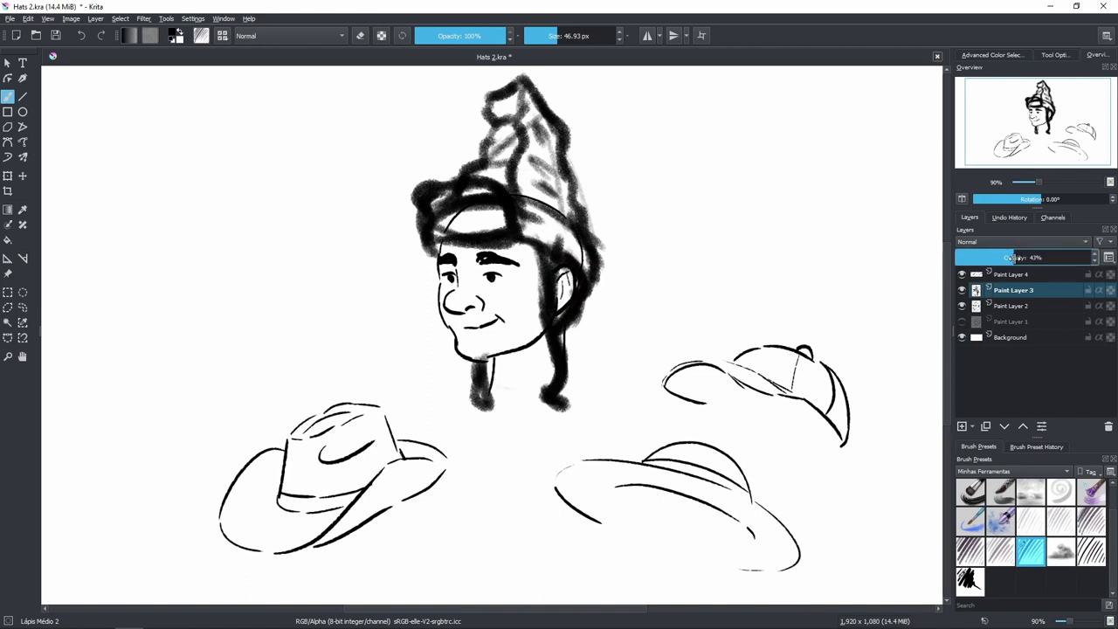
left_click(1013, 275)
left_click(969, 580)
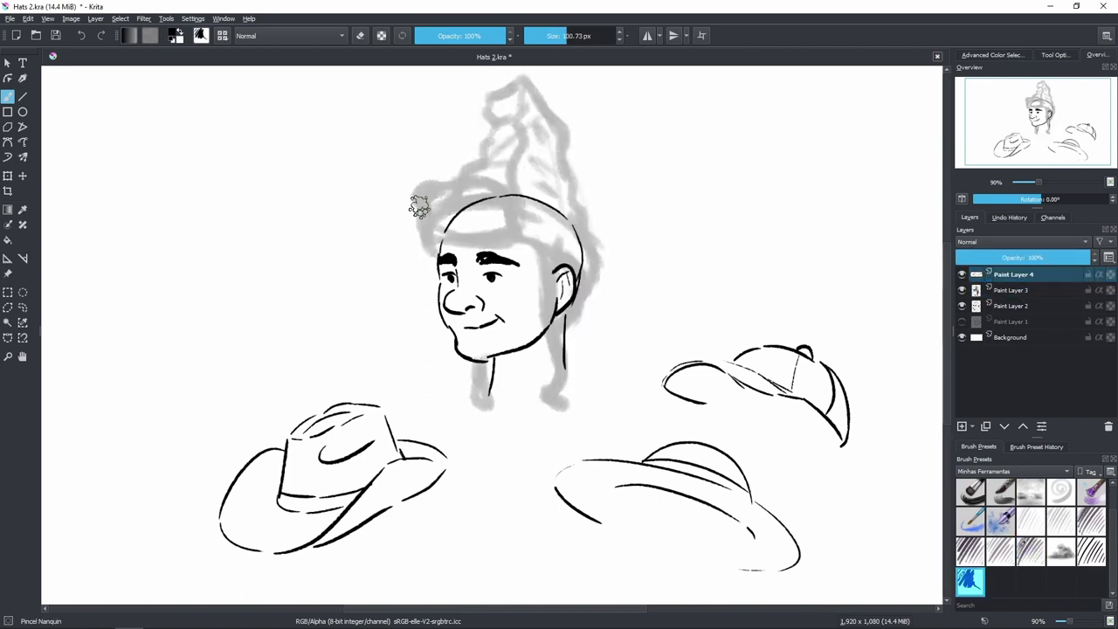
Ink the hat's lower edge across the forehead, the turned-up front flap, and the strap hanging in front of the ear.
mouse_move(441, 240)
left_mouse_down()
mouse_move(520, 236)
mouse_move(507, 234)
mouse_move(587, 284)
left_mouse_up()
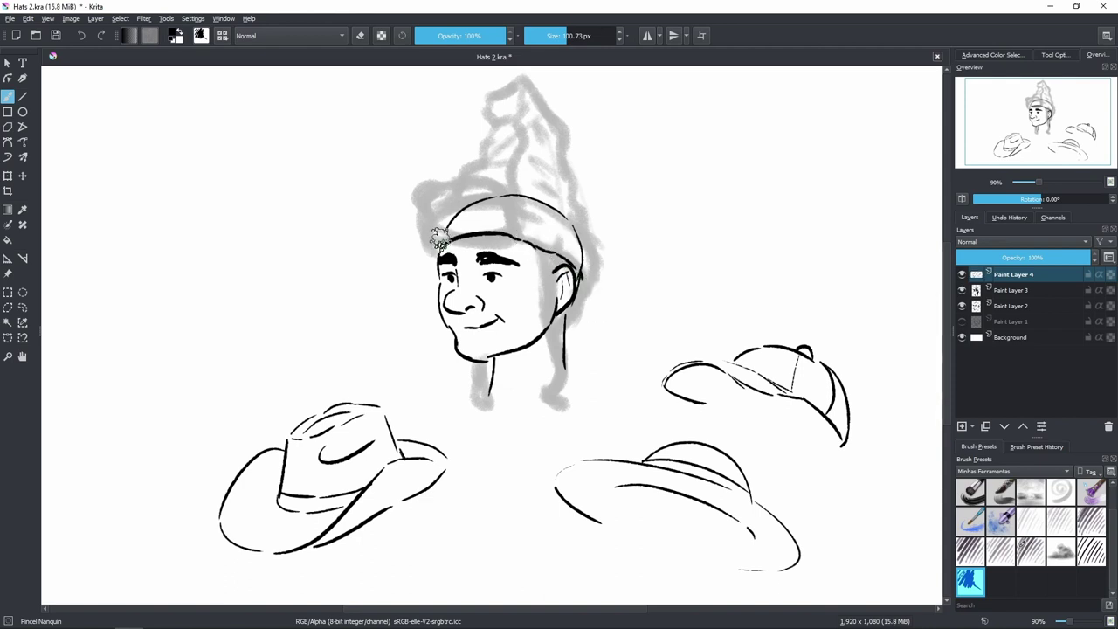
mouse_move(439, 240)
left_mouse_down()
mouse_move(428, 172)
mouse_move(442, 166)
mouse_move(438, 184)
mouse_move(495, 172)
mouse_move(520, 219)
left_mouse_up()
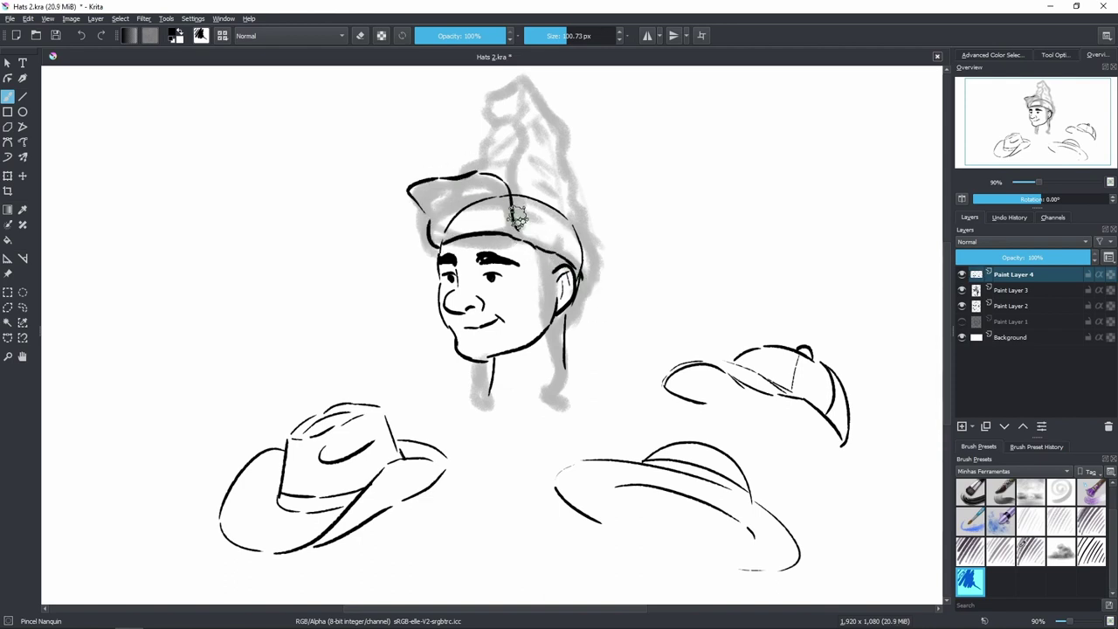
left_click_drag(538, 255, 553, 345)
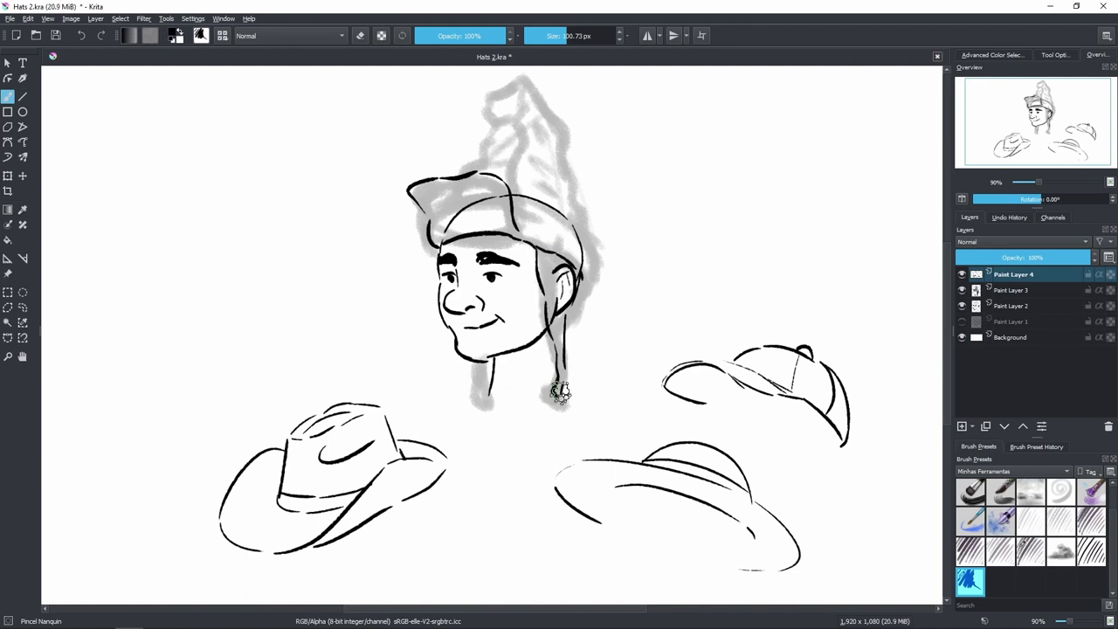
left_click_drag(559, 393, 552, 400)
Reduce the opacity of the head drawing on Paint Layer 2 and make Paint Layer 4 active again.
left_click(1013, 305)
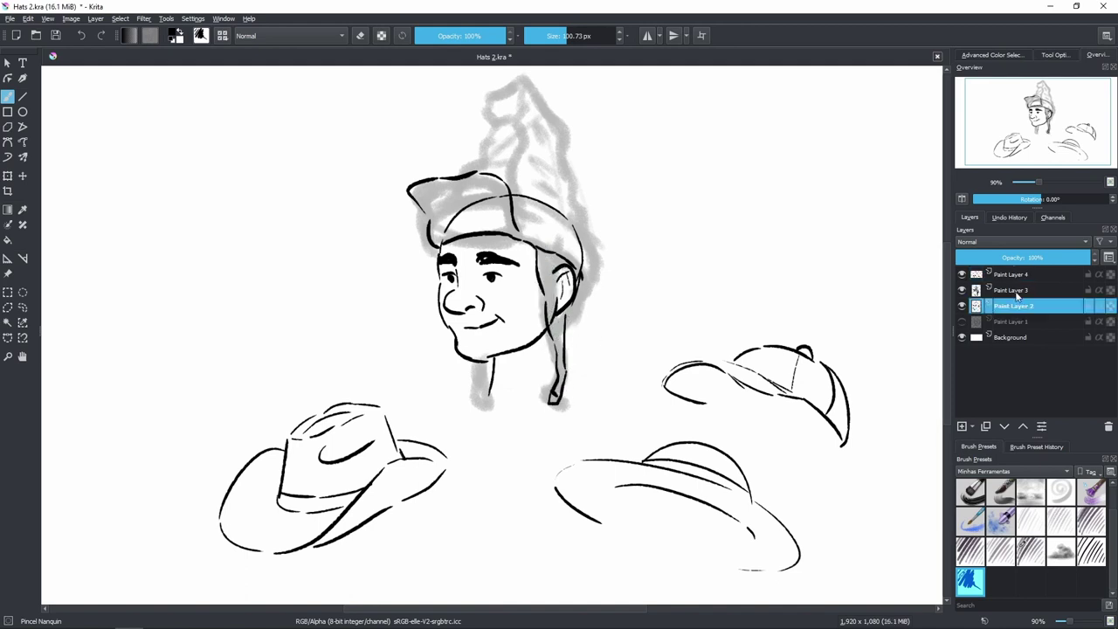
left_click(1011, 258)
left_click(1013, 274)
Finish inking the hanging strap's edges and outline the band wrapping around the side and back of the head.
left_click_drag(566, 372, 571, 301)
left_click_drag(552, 253, 557, 323)
left_click_drag(554, 281, 557, 322)
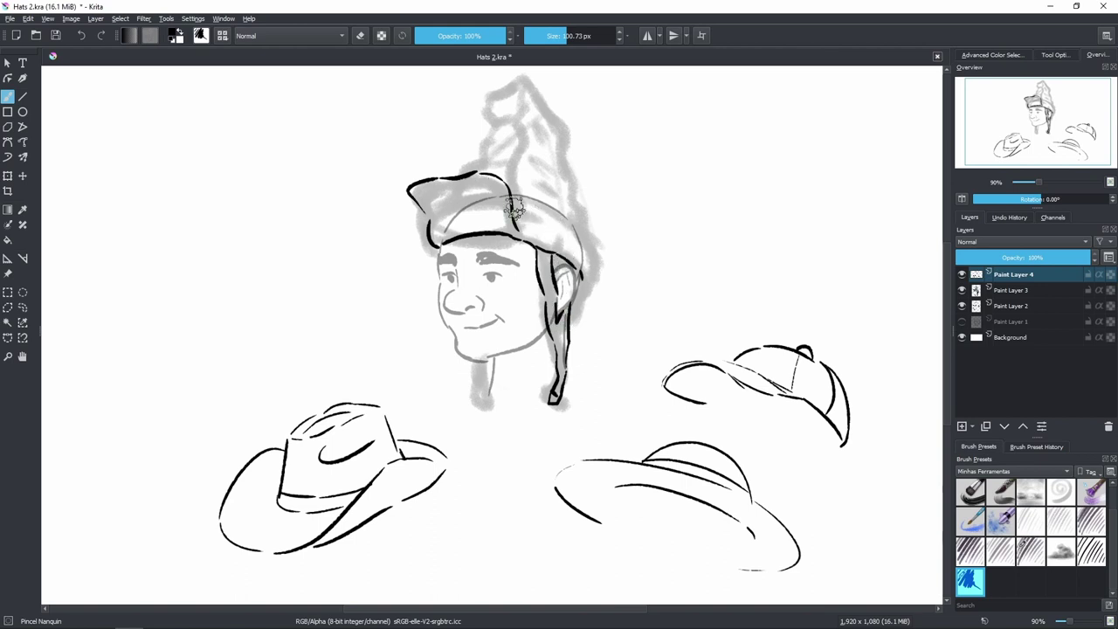
mouse_move(517, 206)
left_mouse_down()
mouse_move(597, 252)
mouse_move(583, 290)
left_mouse_up()
Ink the tall crown's wavy sides, pointed peak and centre fold, with short crease marks and a dotted seam.
left_click_drag(524, 149, 520, 194)
left_click_drag(465, 170, 503, 158)
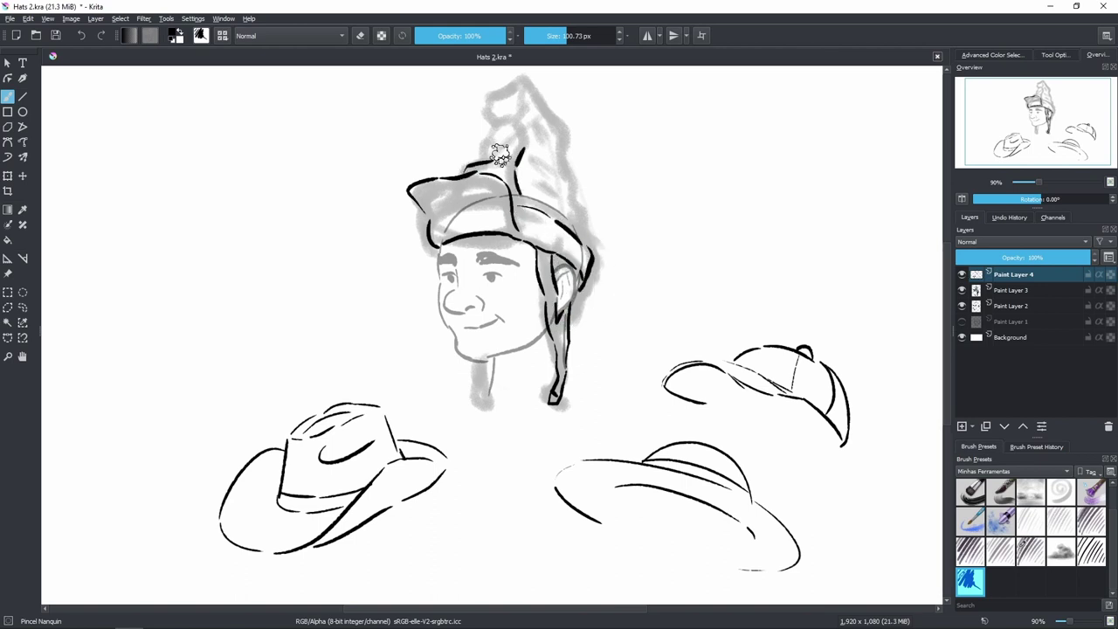
mouse_move(494, 113)
left_mouse_down()
mouse_move(530, 92)
mouse_move(517, 98)
mouse_move(512, 134)
left_mouse_up()
left_click_drag(496, 148, 523, 150)
left_click_drag(513, 75, 522, 92)
mouse_move(568, 181)
left_mouse_down()
mouse_move(536, 182)
mouse_move(546, 123)
mouse_move(534, 112)
mouse_move(543, 192)
mouse_move(549, 152)
mouse_move(563, 153)
mouse_move(560, 219)
mouse_move(548, 124)
left_mouse_up()
Ink two small decorative marks on the front flap and a row of rib lines along the side band.
left_click(443, 227)
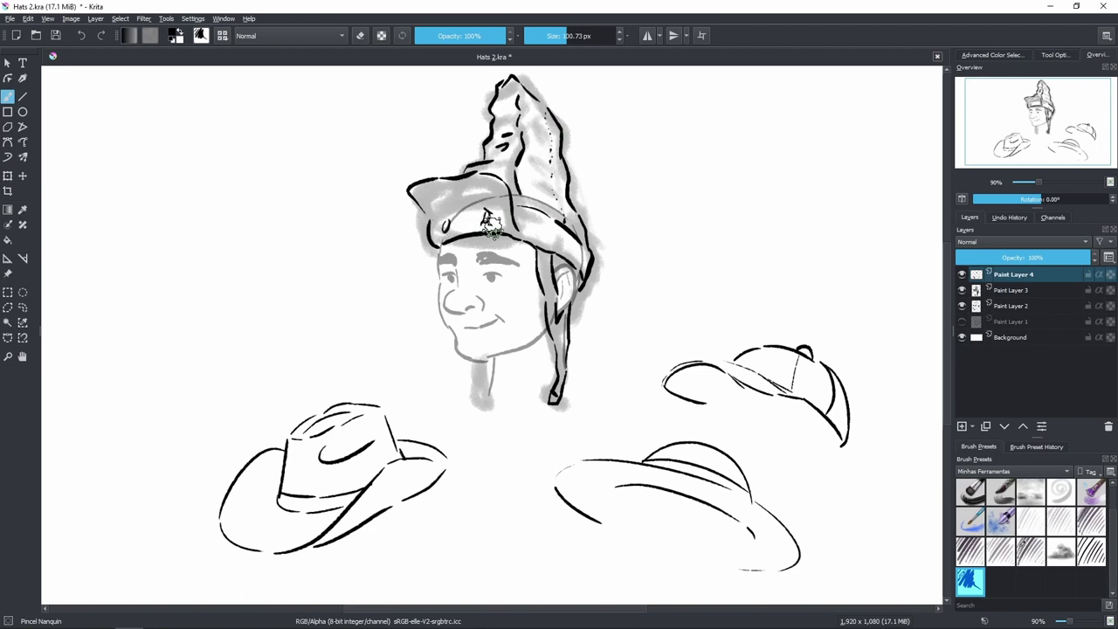
left_click_drag(454, 222, 442, 230)
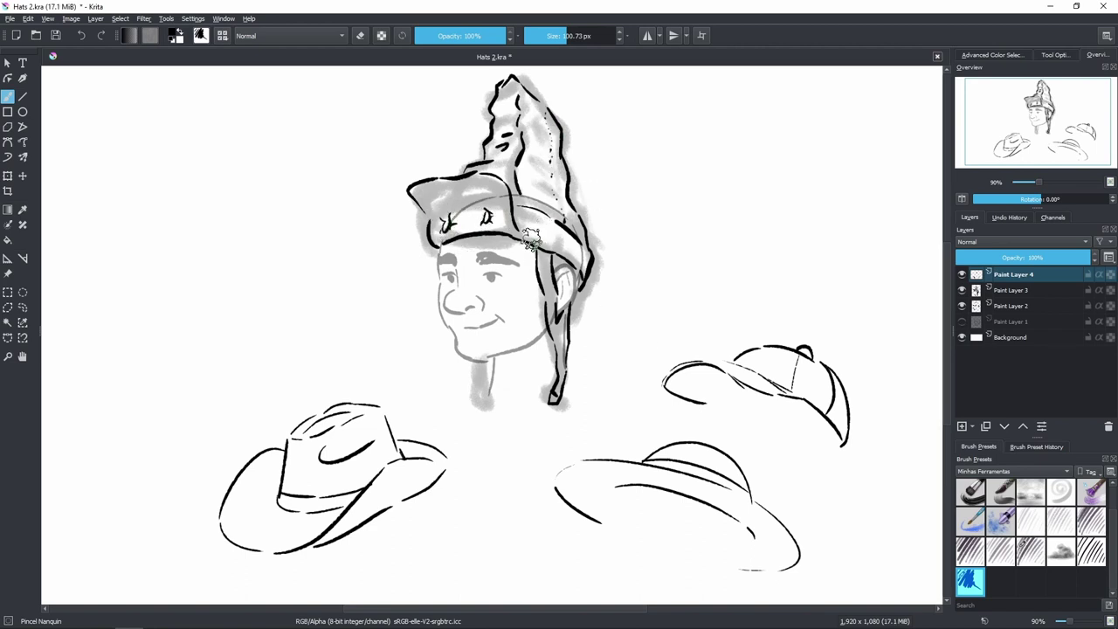
left_click_drag(531, 209, 531, 239)
mouse_move(539, 212)
left_mouse_down()
mouse_move(560, 232)
mouse_move(568, 266)
left_mouse_up()
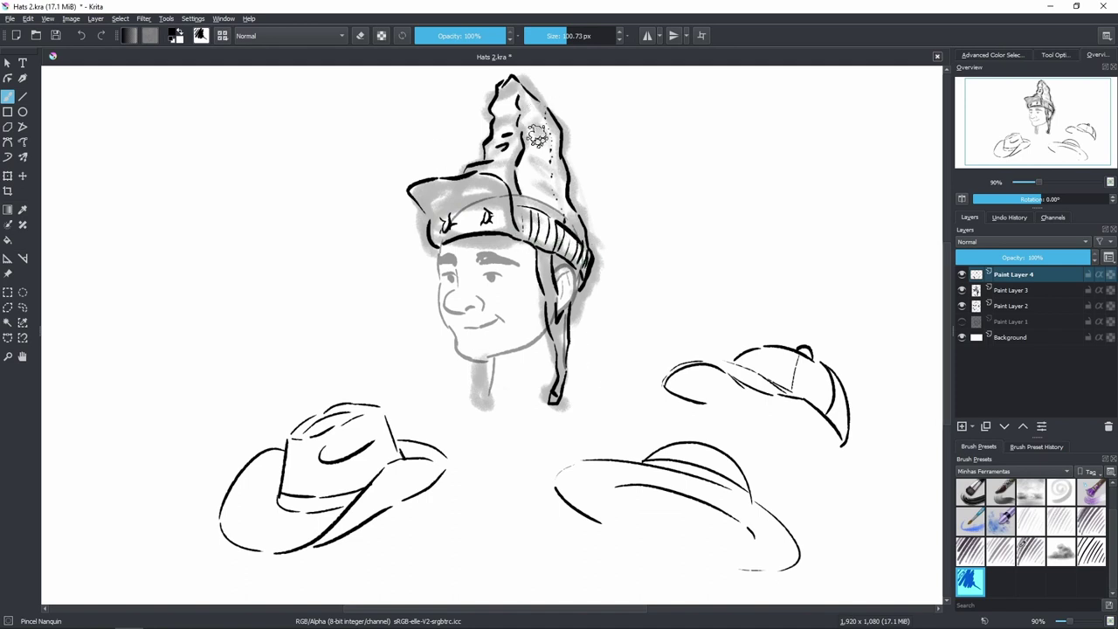
Ink extra angular lines around the hat's peak and light accent strokes beside the front flap's outer corner.
scroll(498, 109, "up", 1)
mouse_move(485, 96)
left_mouse_down()
mouse_move(554, 119)
mouse_move(492, 103)
mouse_move(515, 96)
mouse_move(535, 116)
mouse_move(510, 95)
left_mouse_up()
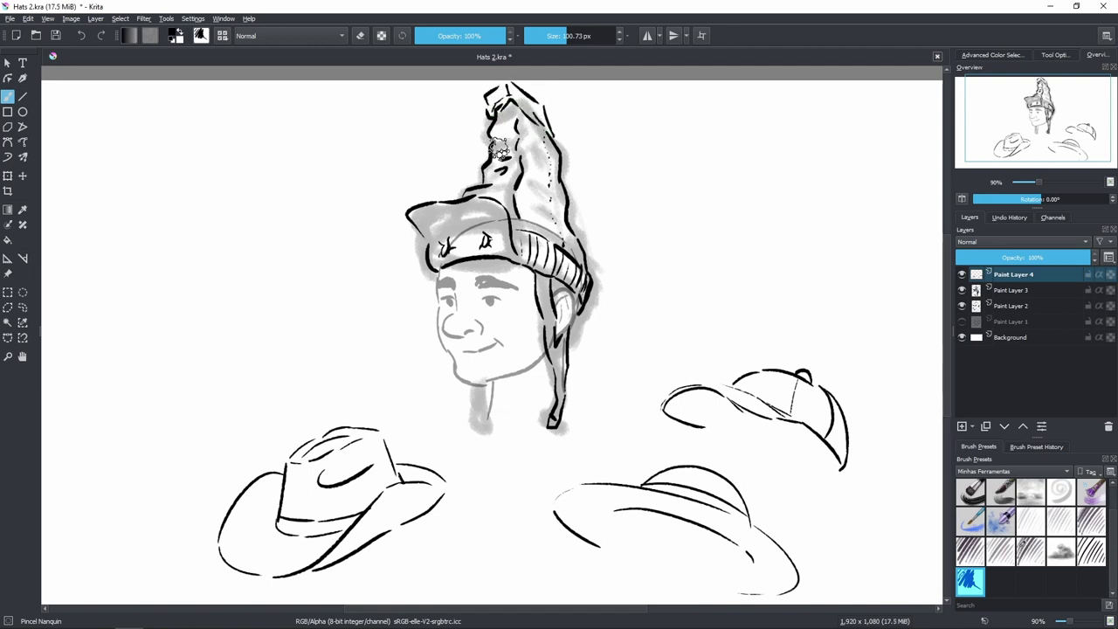
mouse_move(425, 246)
left_mouse_down()
mouse_move(409, 225)
mouse_move(423, 195)
left_mouse_up()
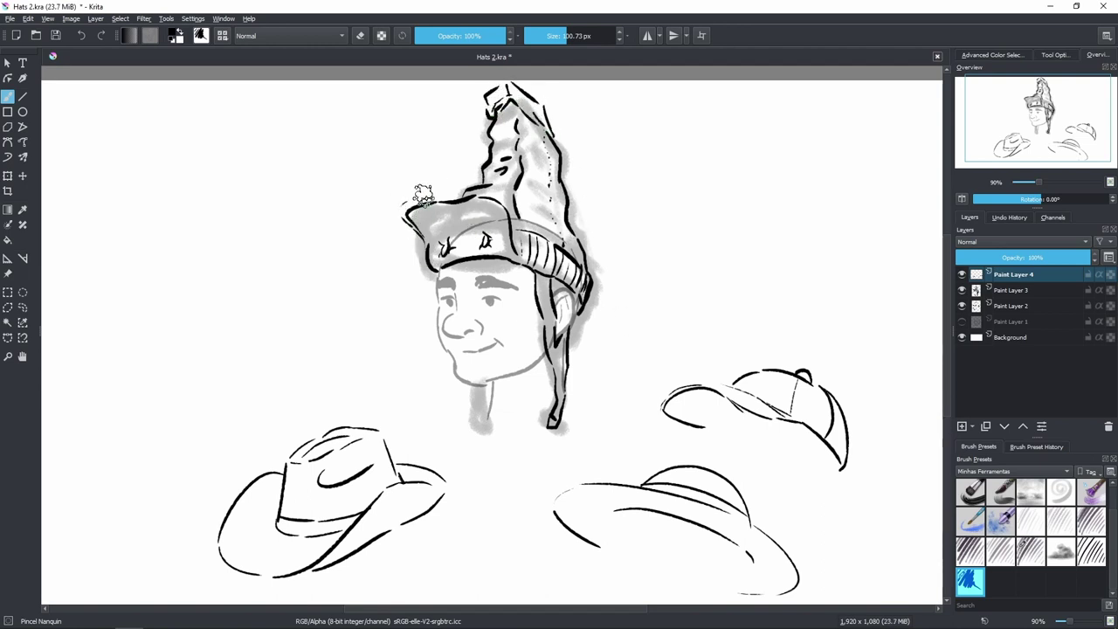
Finish inking the front flap's upper edge and clear the grey hat sketch from Paint Layer 3, returning to Paint Layer 4.
key("ctrl+z")
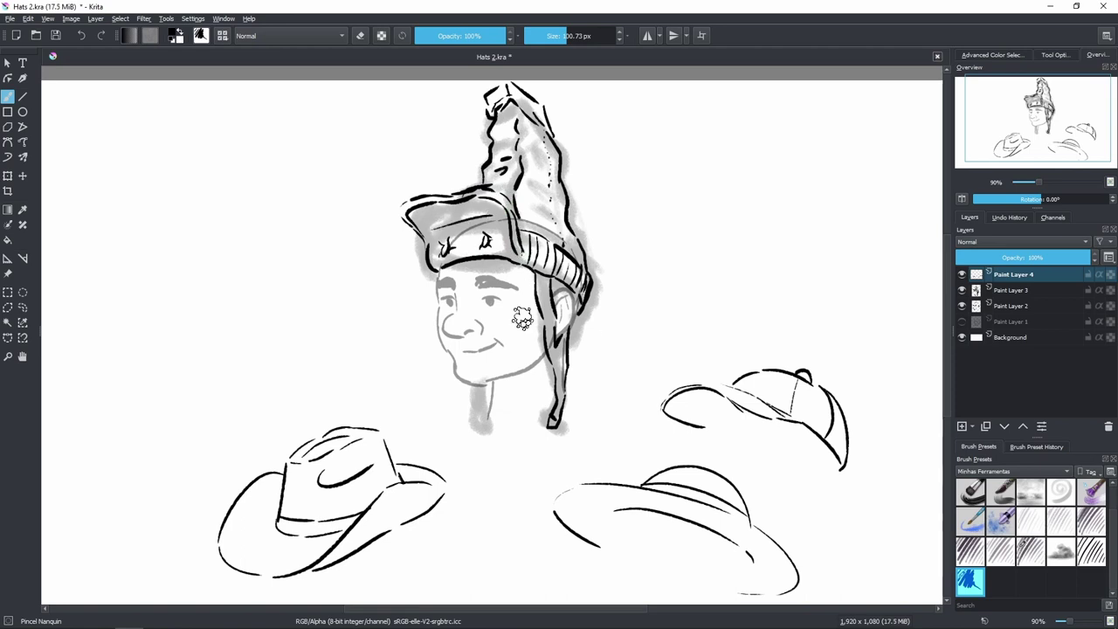
left_click(1009, 308)
left_click(1010, 291)
key("Delete")
left_click(1013, 275)
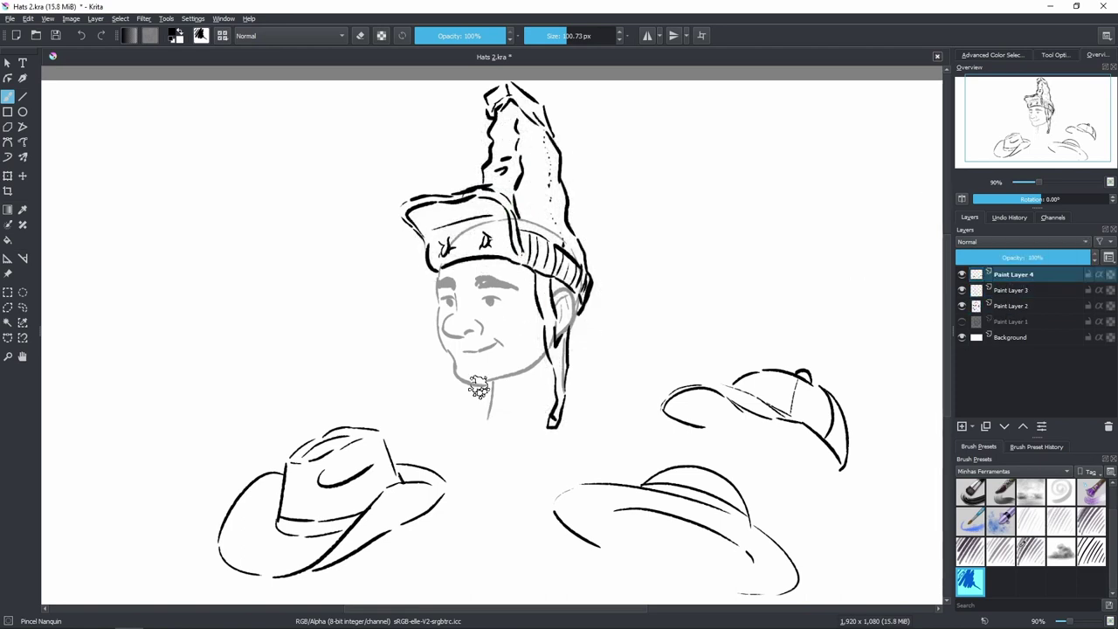
Ink the short end of the second hanging strap just below the chin, with small dotted marks inside it.
left_click_drag(479, 386, 475, 414)
key("ctrl+z")
left_click_drag(488, 385, 477, 414)
left_click(483, 391)
left_click(482, 396)
key("ctrl+z")
Ink a fan of pointed feathers sticking out behind the hat, rising from the back of the side band.
left_click_drag(588, 262, 621, 213)
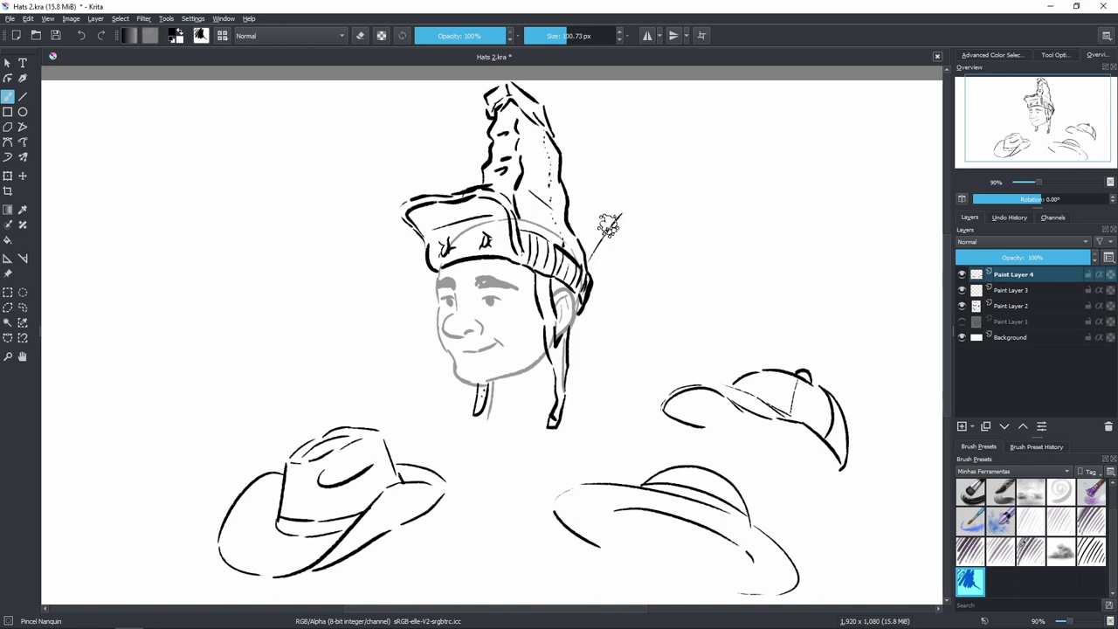
mouse_move(591, 250)
left_mouse_down()
mouse_move(650, 188)
mouse_move(601, 252)
mouse_move(610, 170)
mouse_move(591, 234)
left_mouse_up()
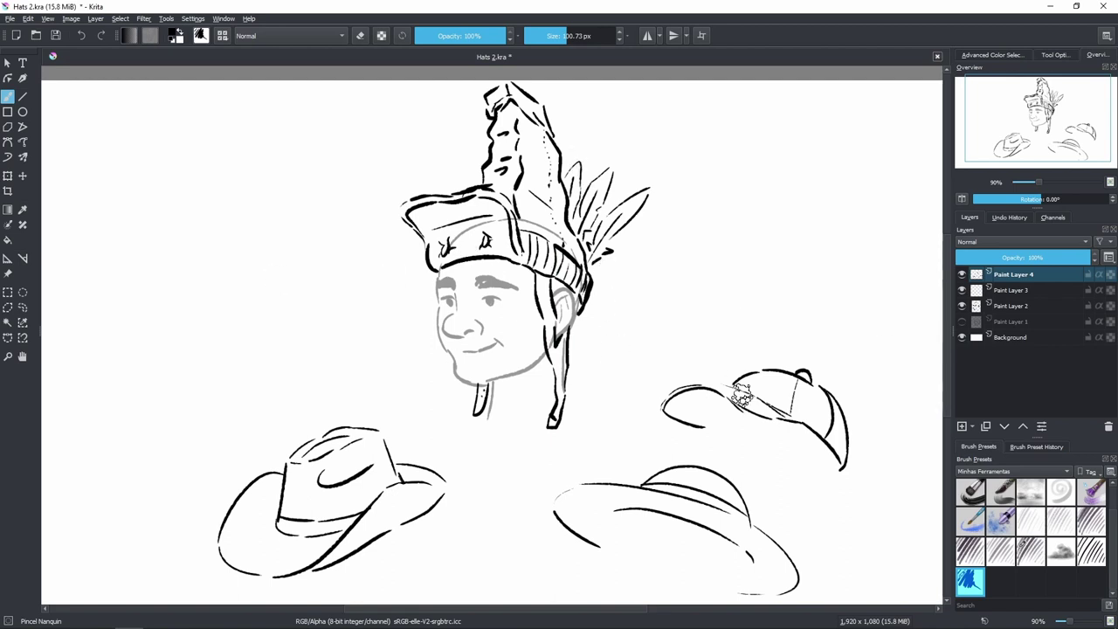
Restore Paint Layer 2 to 100% opacity and erase the head lines that the hat's front flap covers.
key("Page_Down")
key("Page_Down")
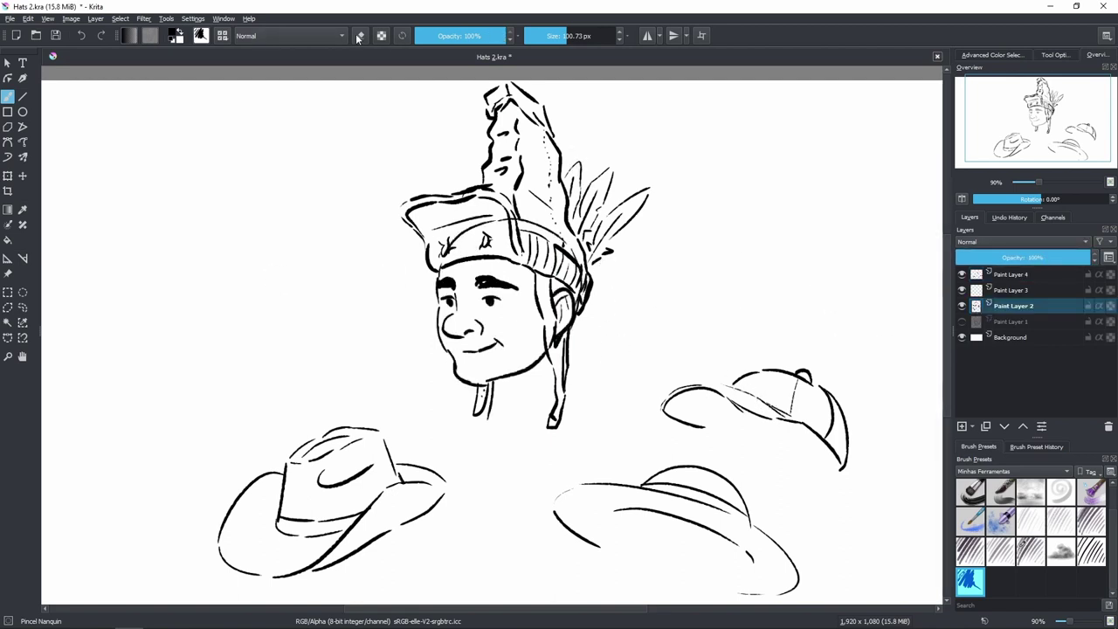
key("e")
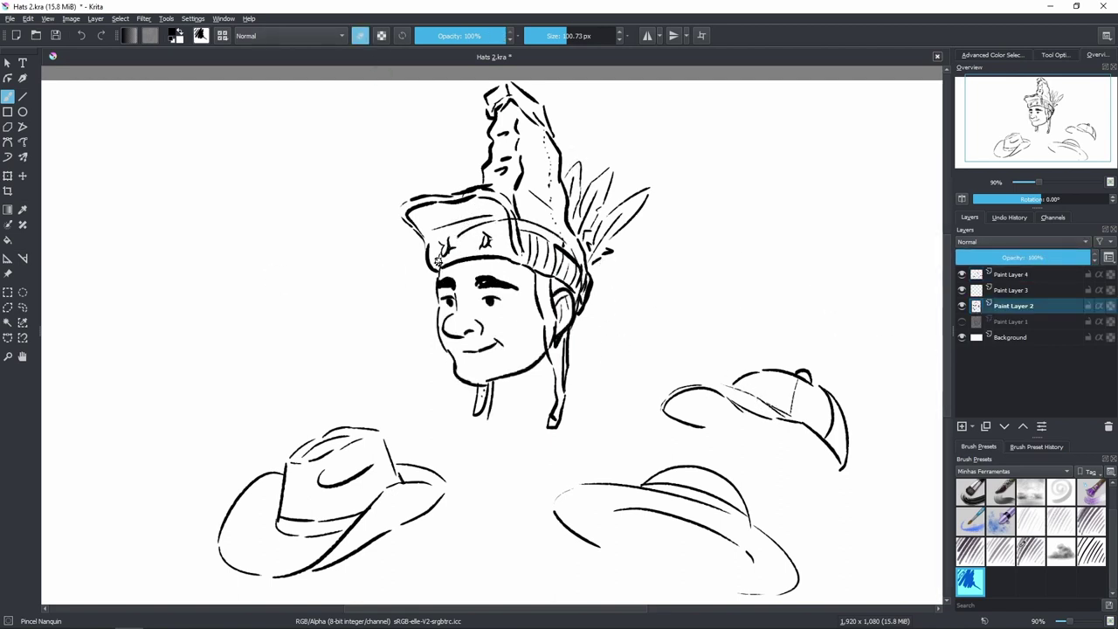